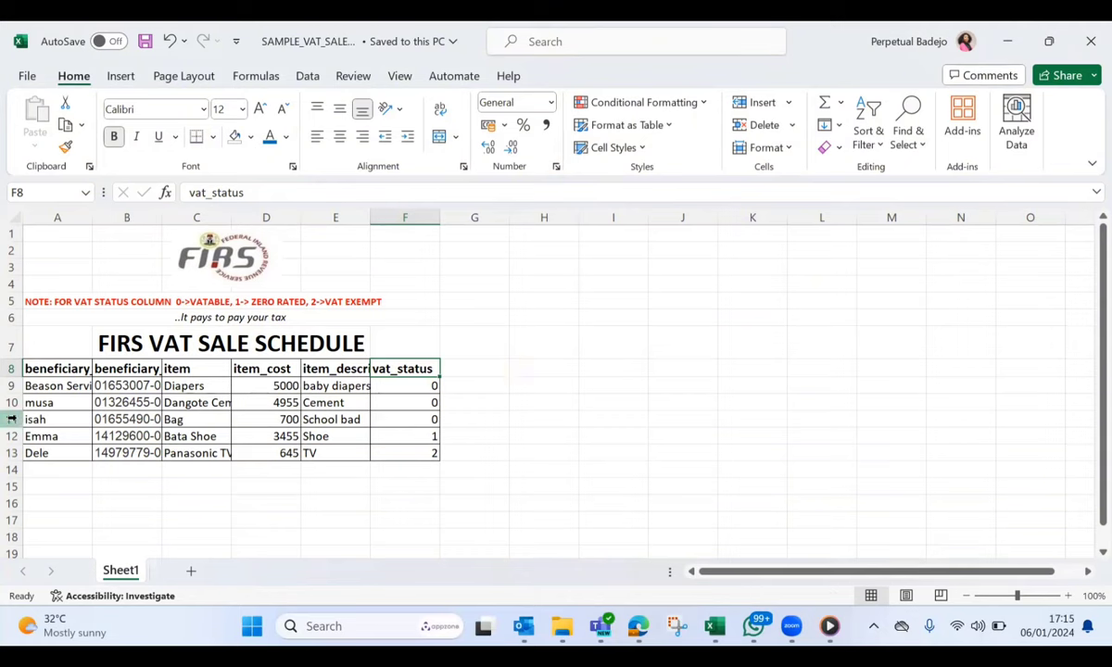
Step: Delete rows 11 to 14 from the VAT sale schedule
drag(11, 419, 11, 469)
key(ctrl+shift+plus)
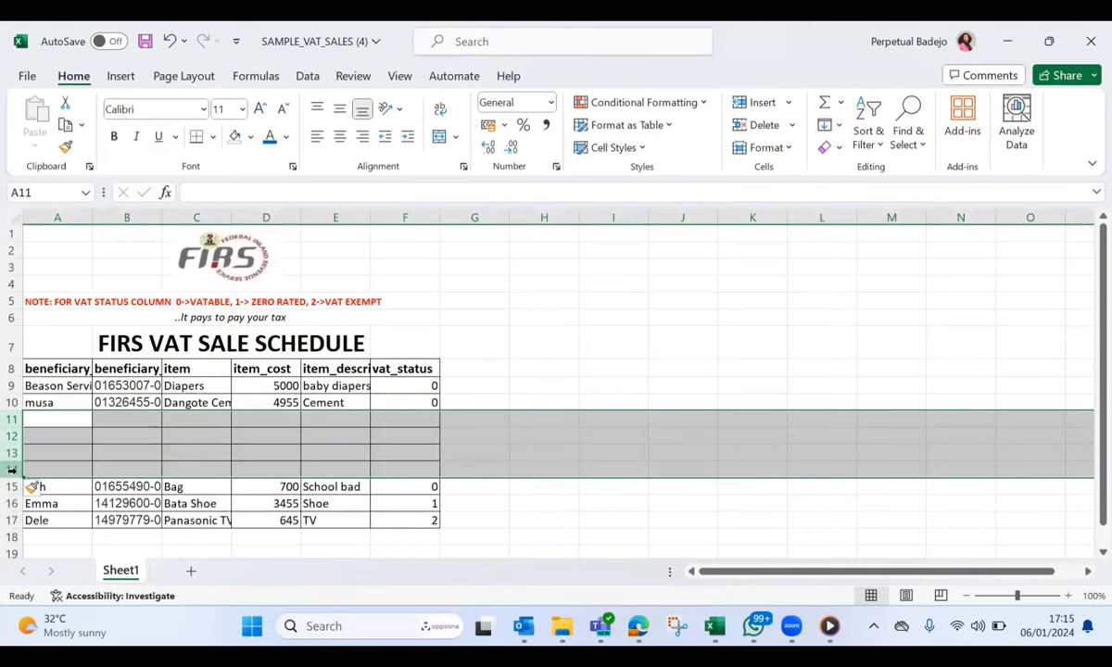
key(ctrl+z)
key(ctrl+minus)
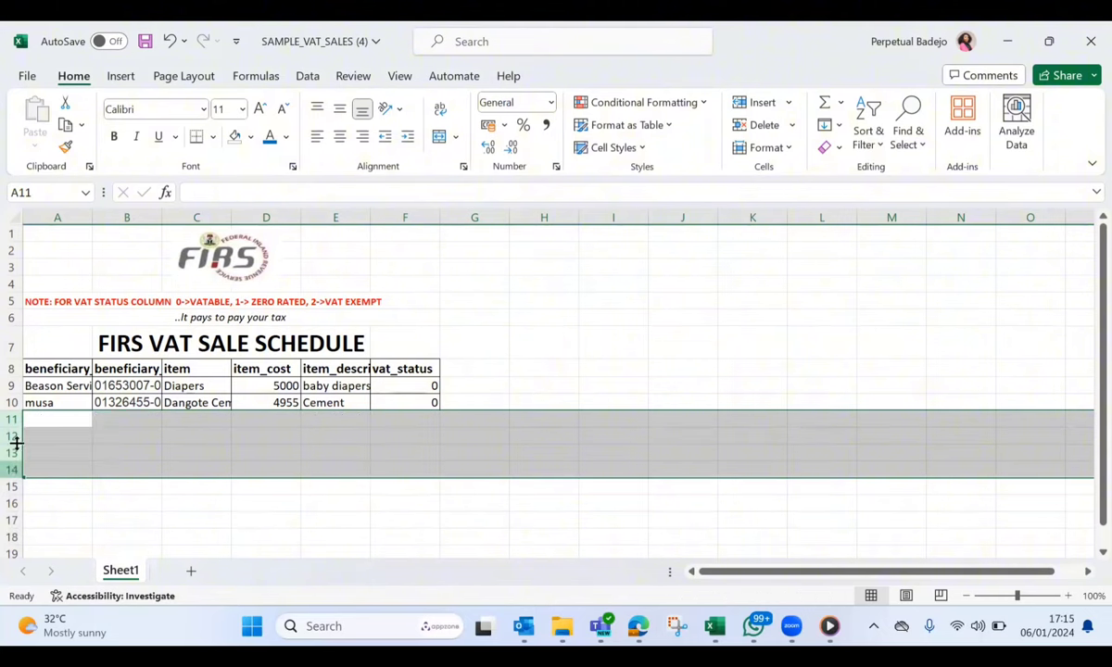
Step: Widen the beneficiary_name, beneficiary_tin and item_description columns so their headers and entries fit
click(38, 386)
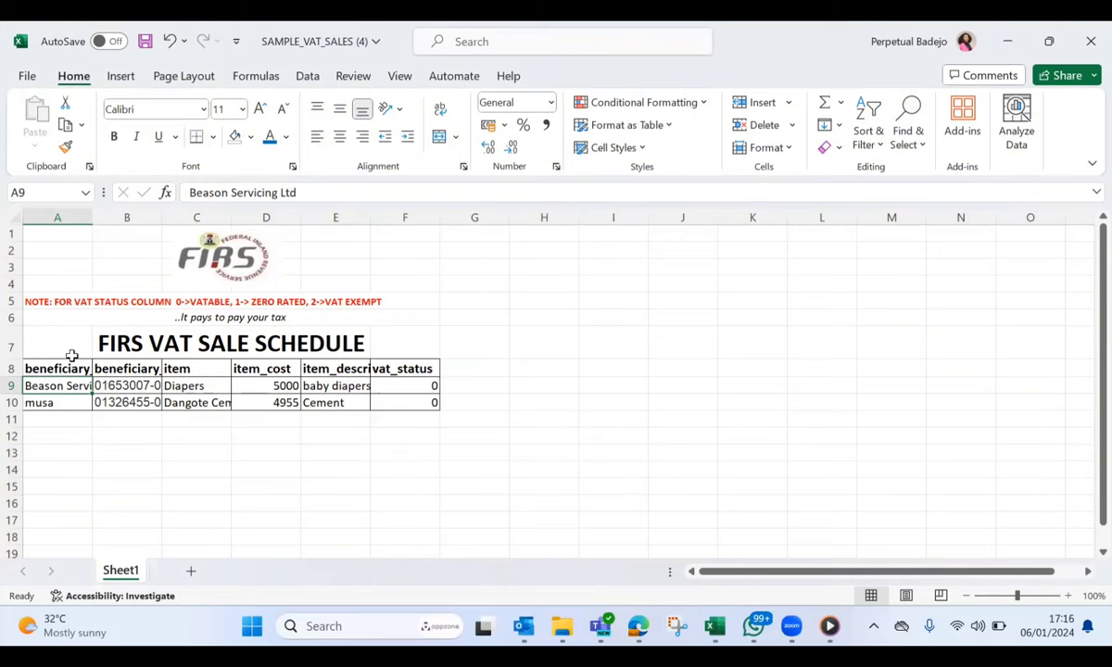
double_click(161, 217)
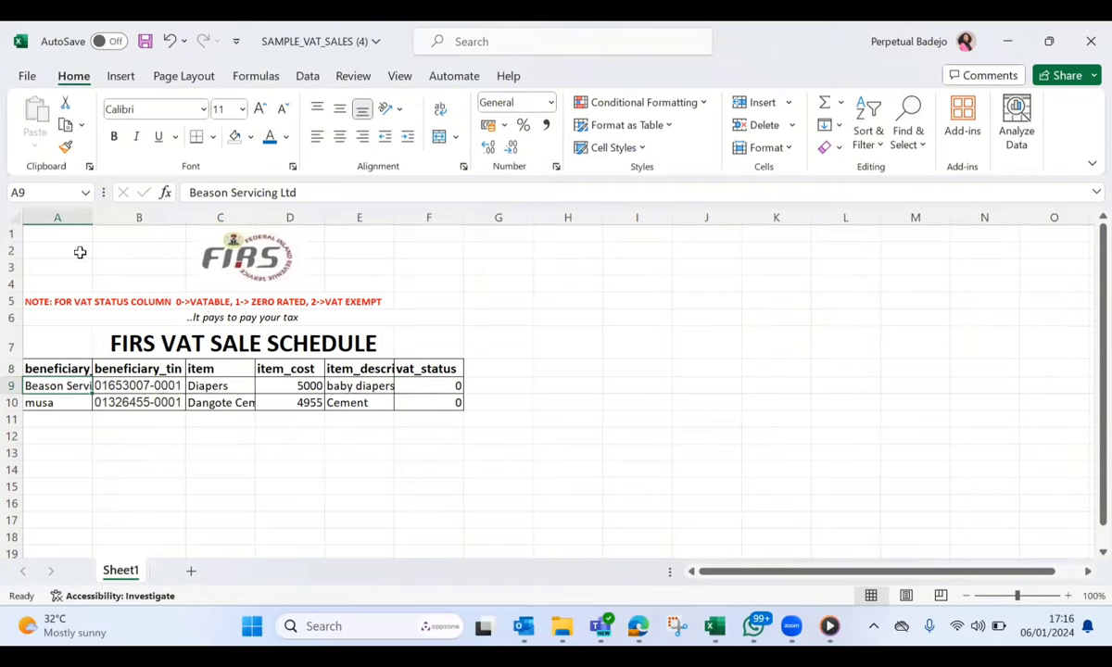
double_click(92, 217)
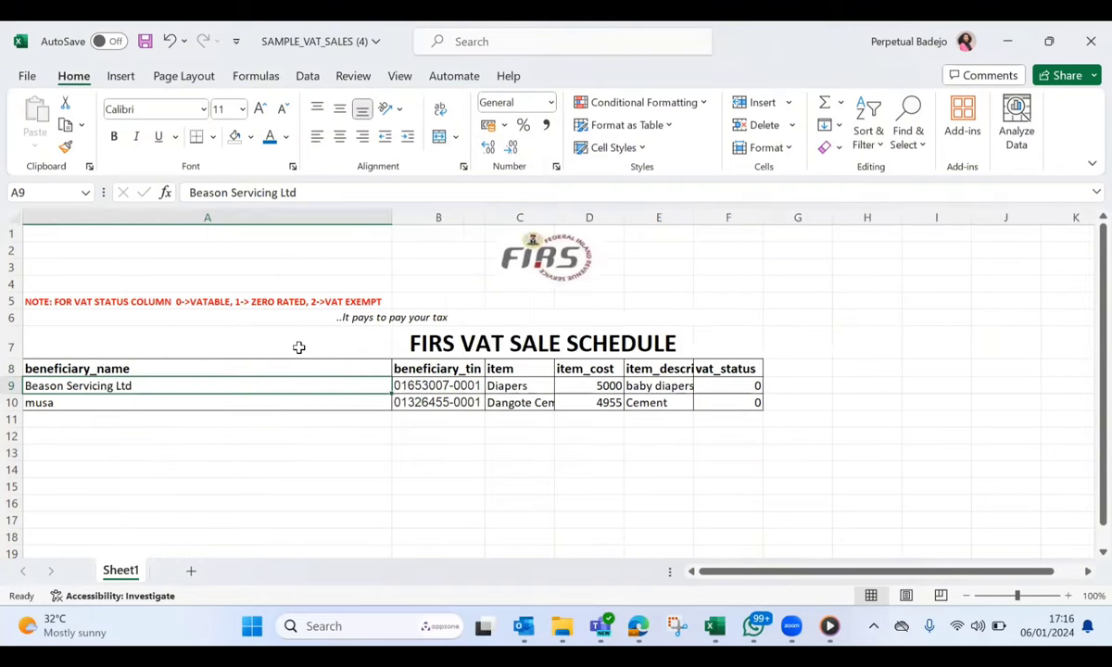
click(454, 368)
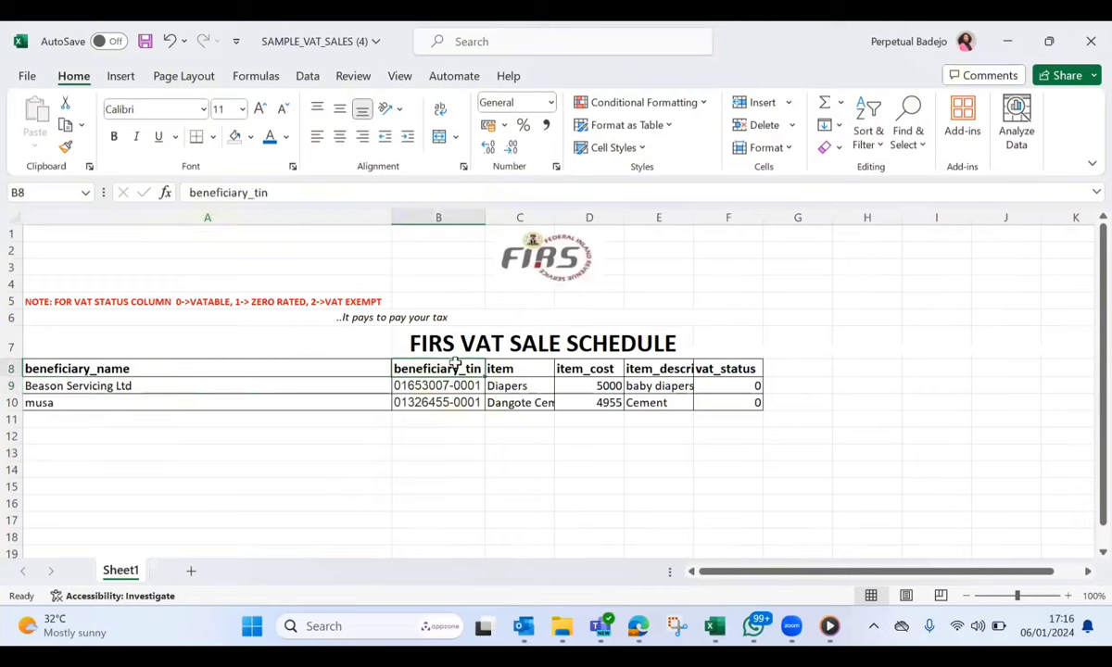
click(533, 365)
key(Right)
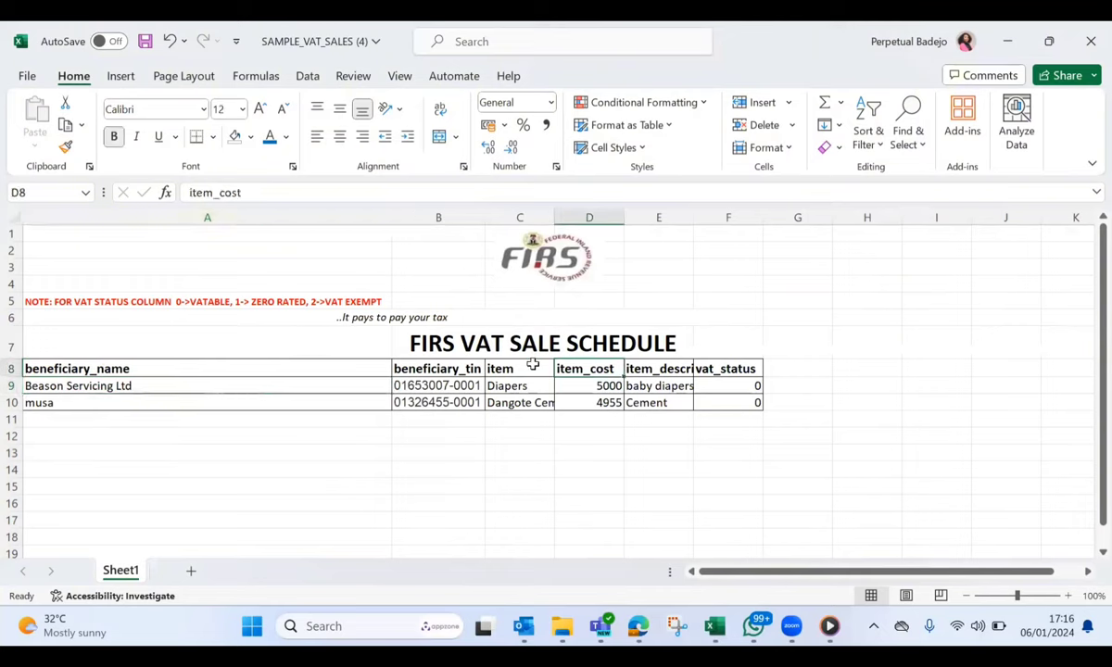
drag(693, 219, 765, 223)
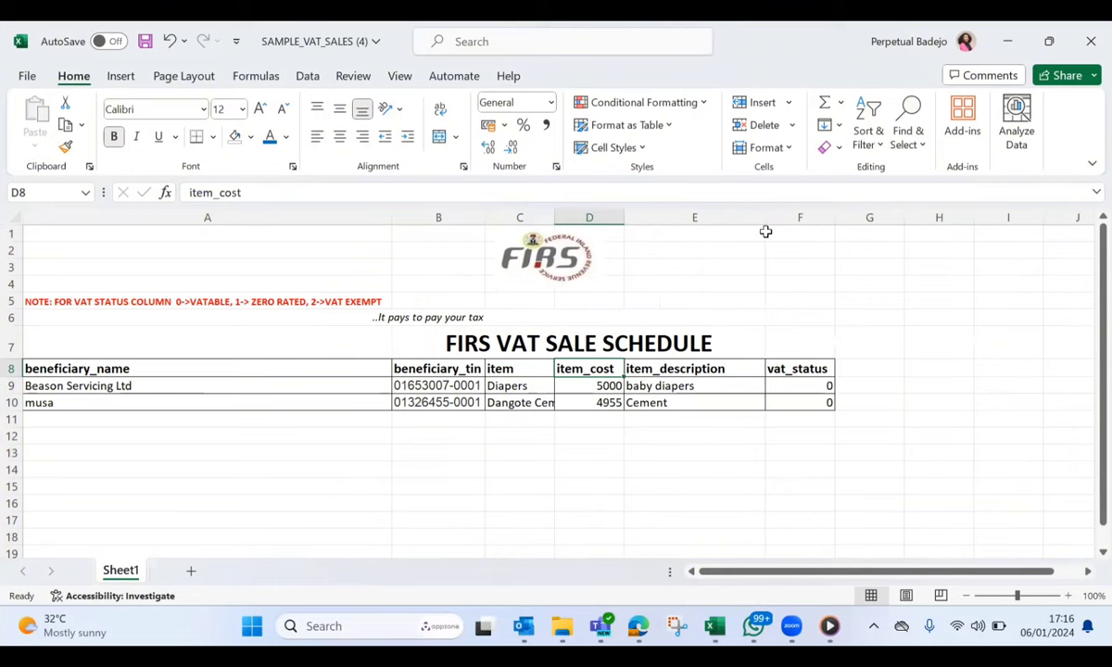
click(793, 368)
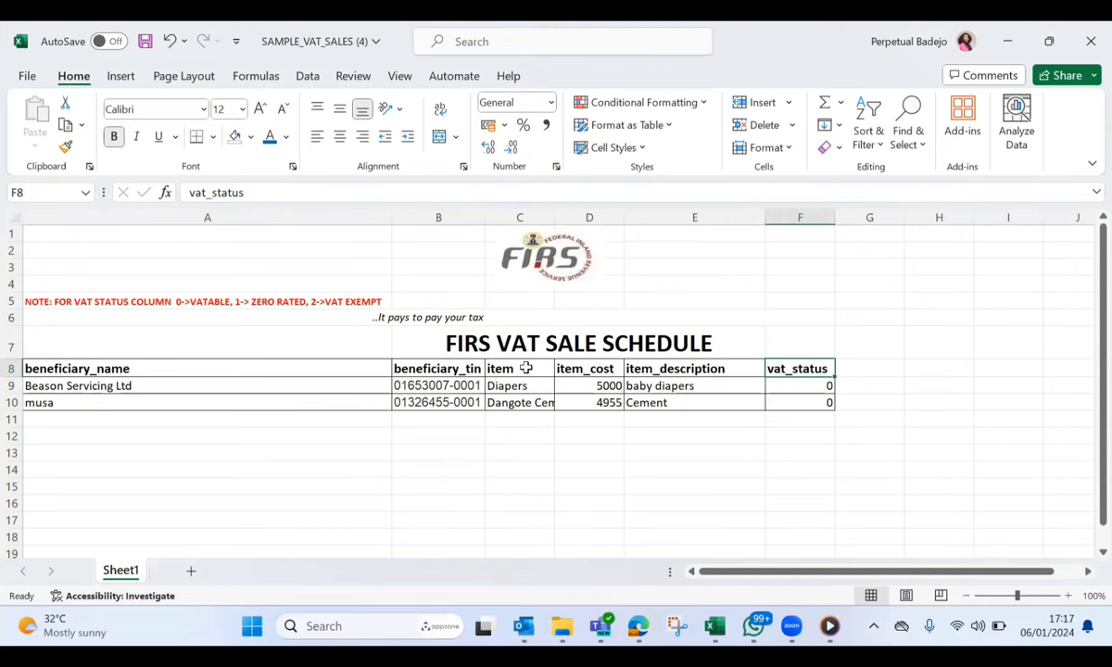
Step: Fill row 9 with beneficiary name Customer, beneficiary TIN 0, item Bed and item cost 100000
click(155, 390)
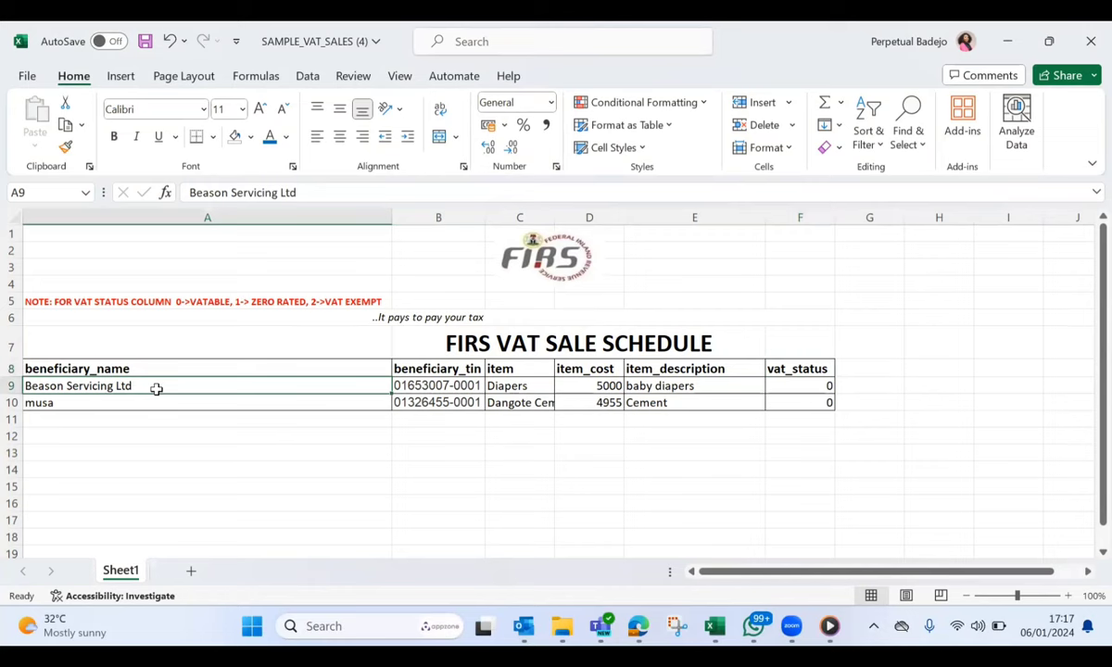
text(Customer)
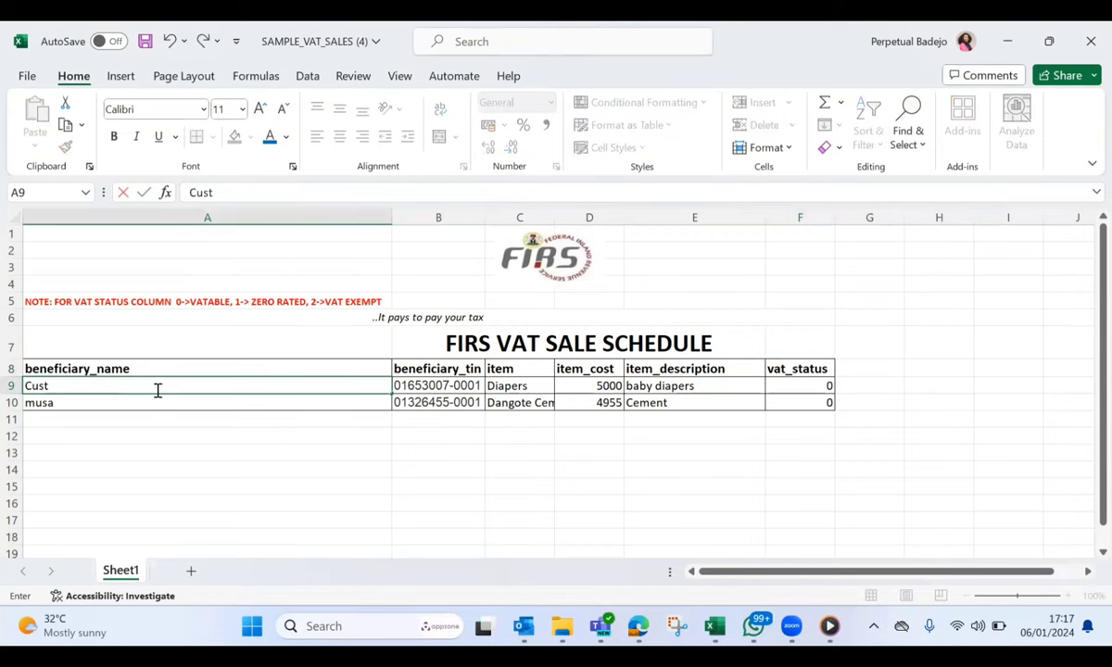
click(415, 386)
text(0)
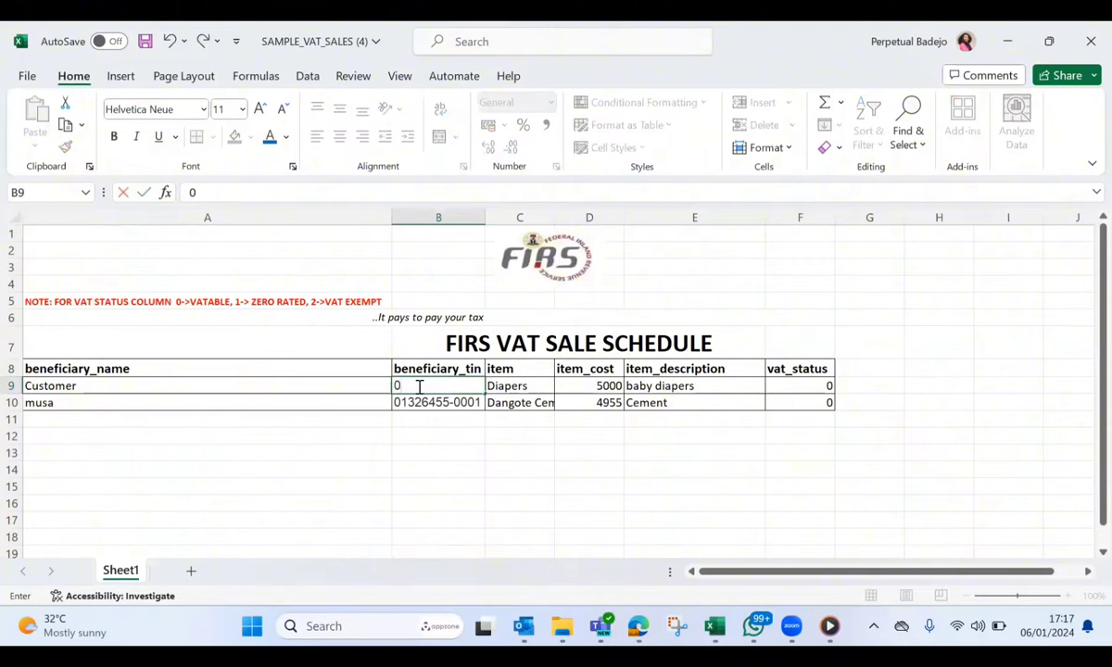
key(Tab)
text(Bed)
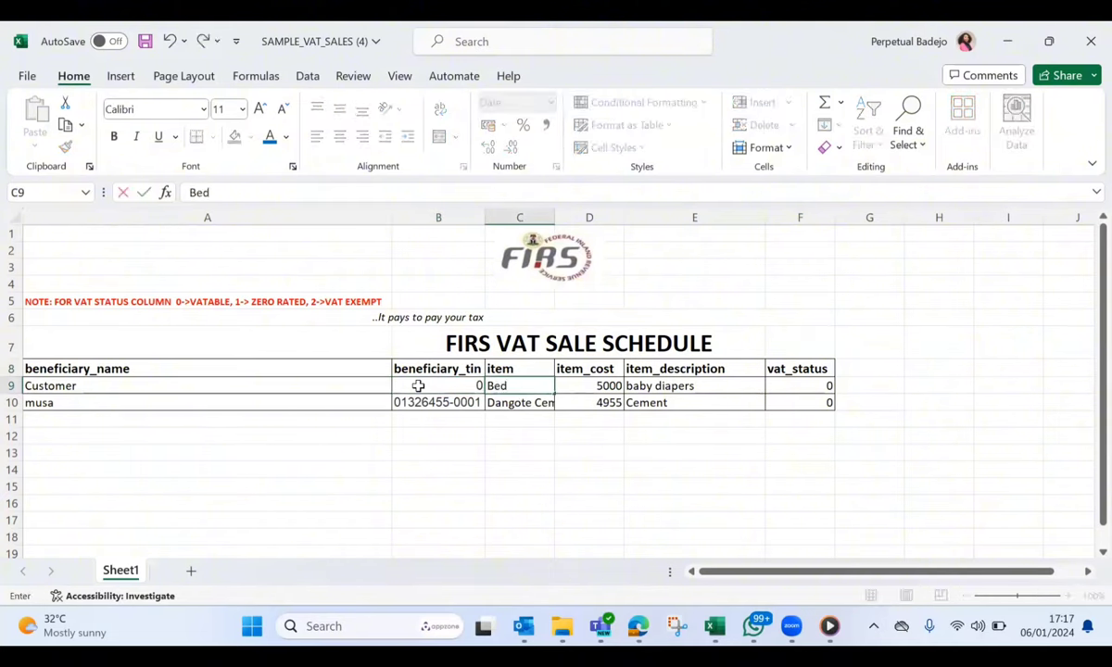
key(Tab)
text(100000)
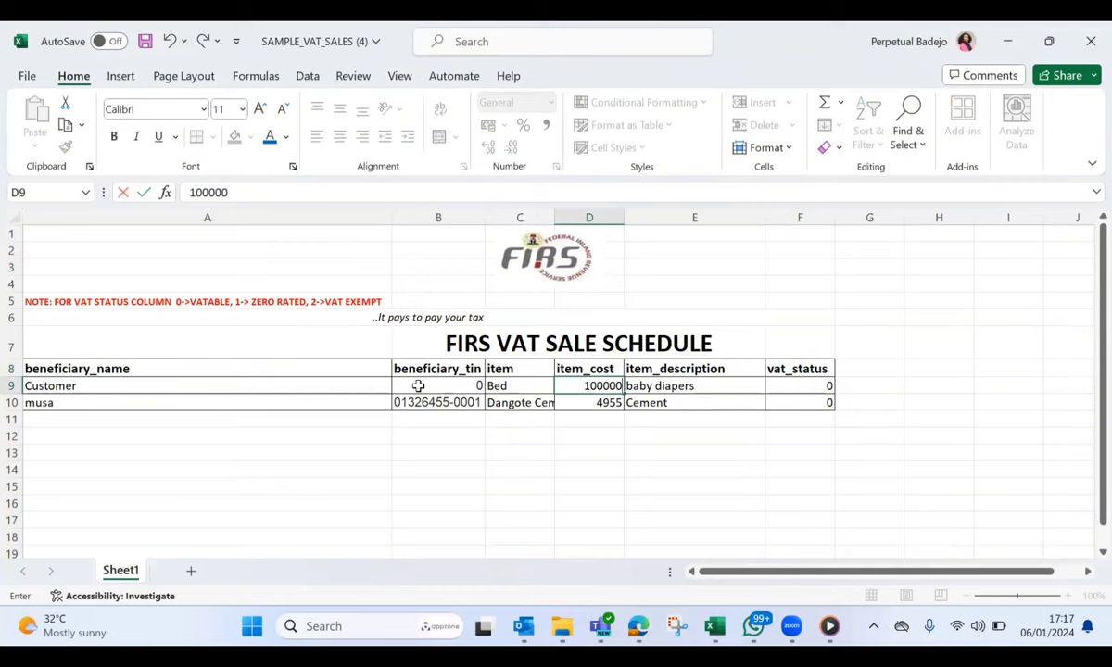
Step: Set row 9's item description to "Big size Bed sales for Jan 2024" and its VAT status to 0
key(Tab)
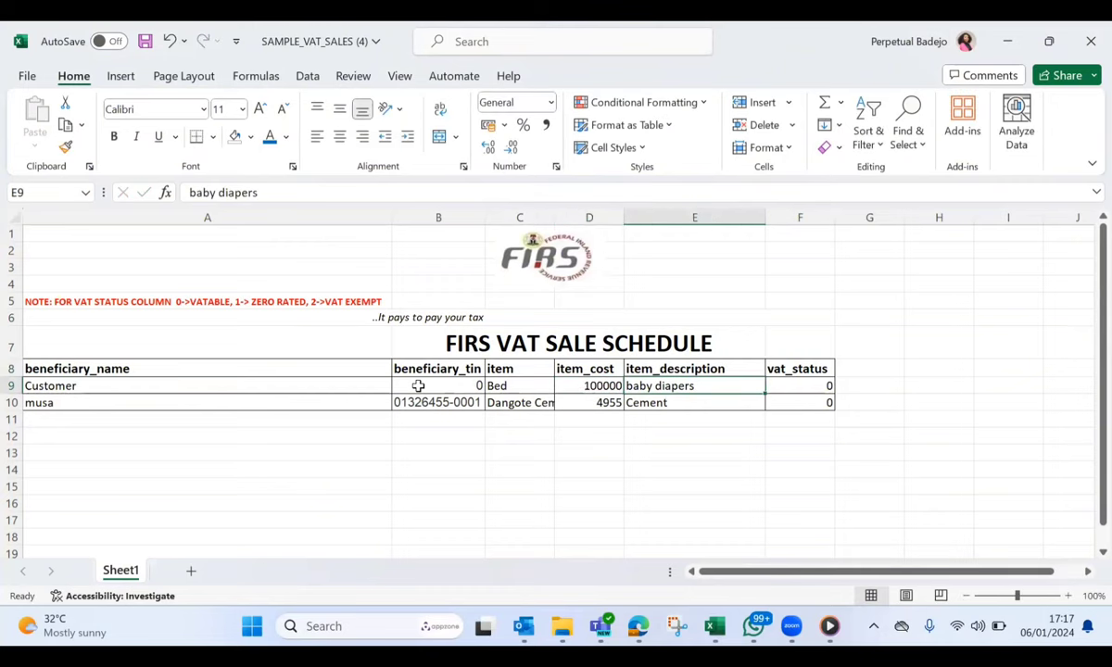
text(Big six)
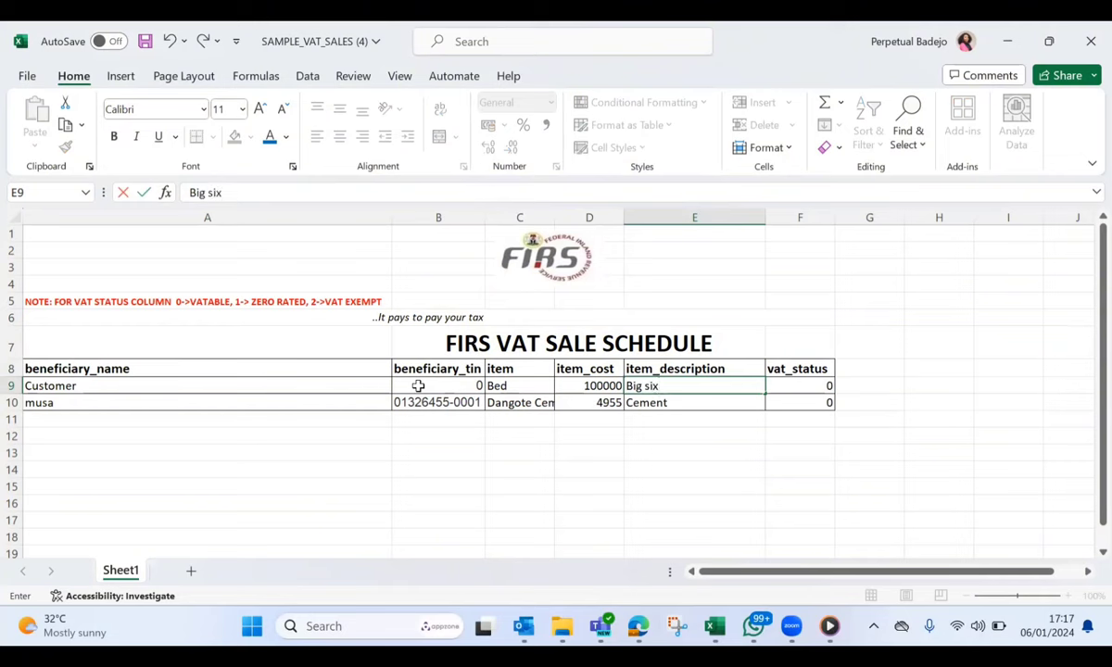
key(BackSpace)
text(ze Bed sales for)
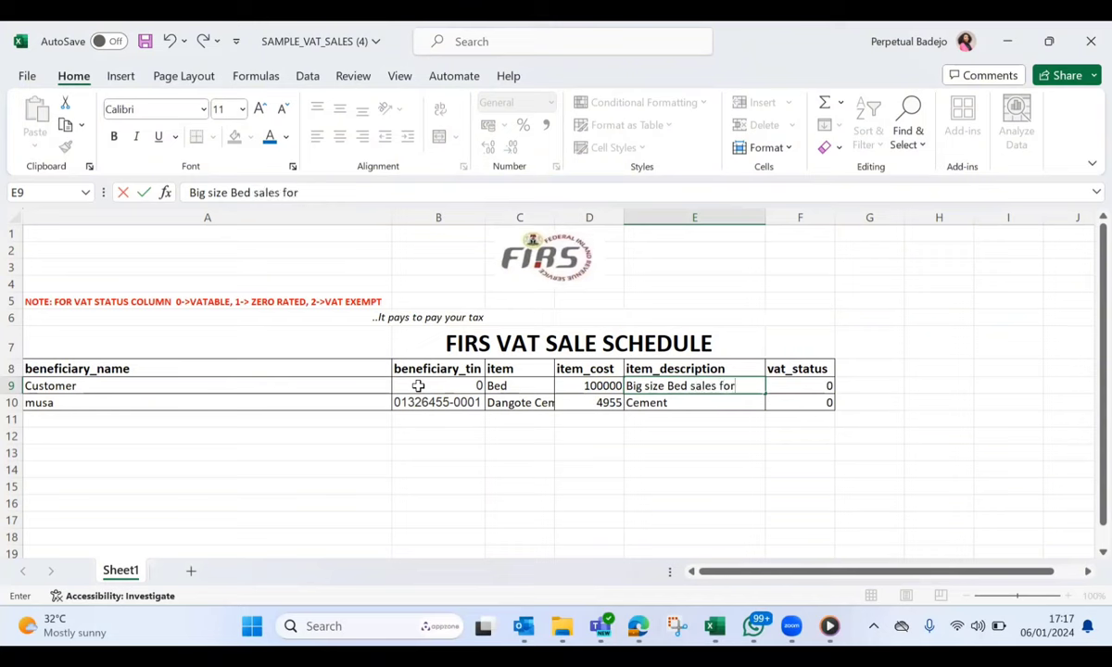
text( Jan 2024)
key(Tab)
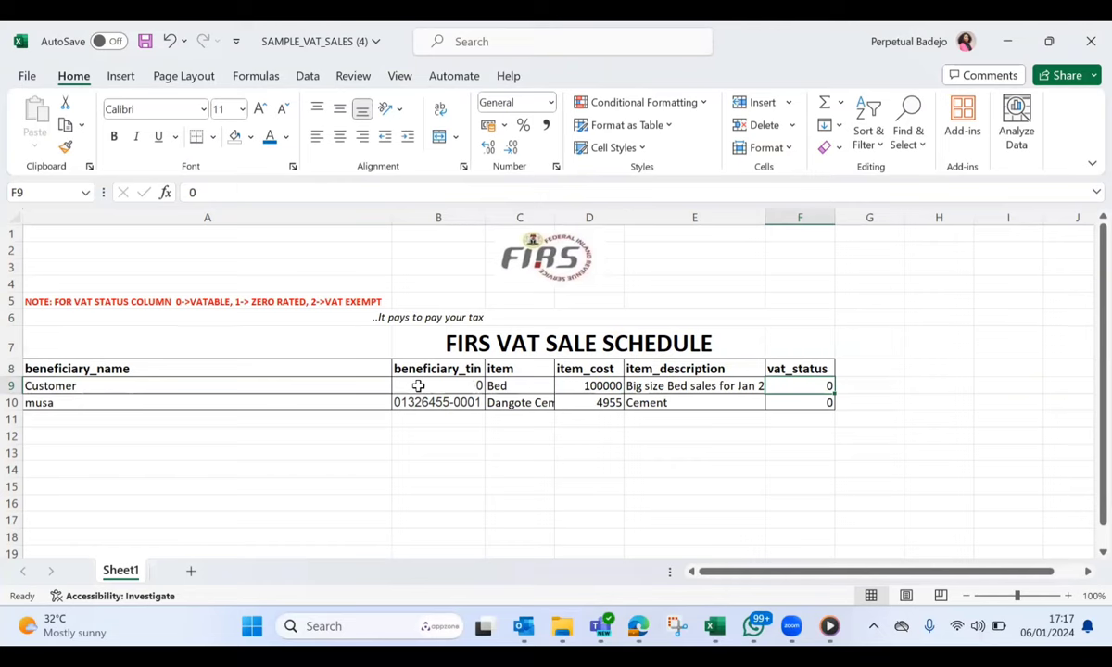
text(0)
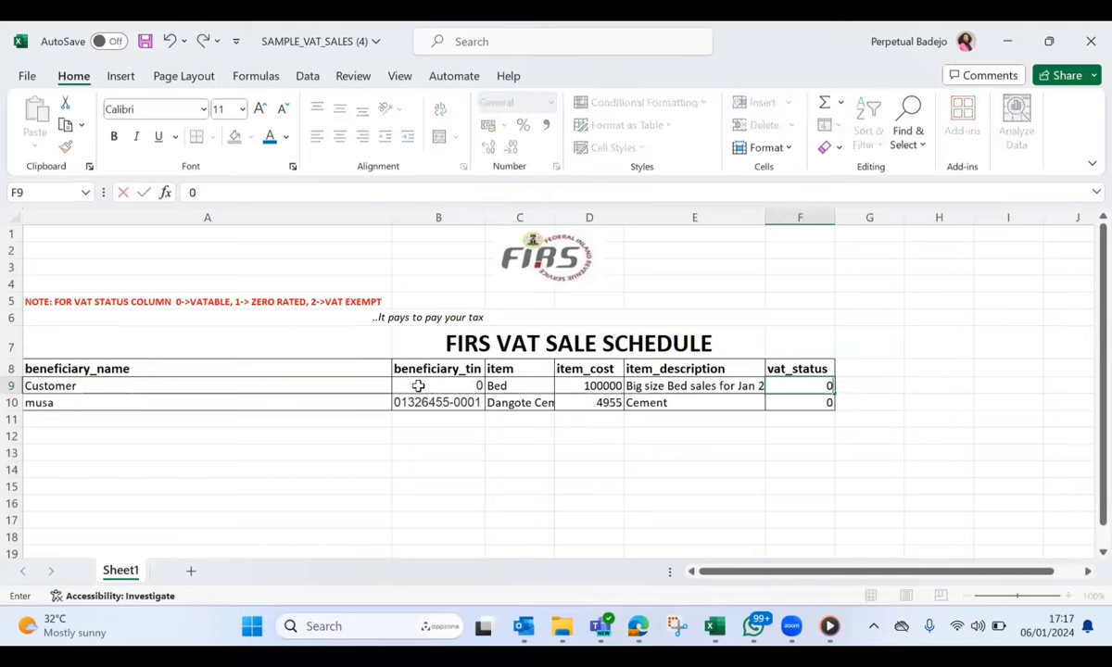
click(82, 404)
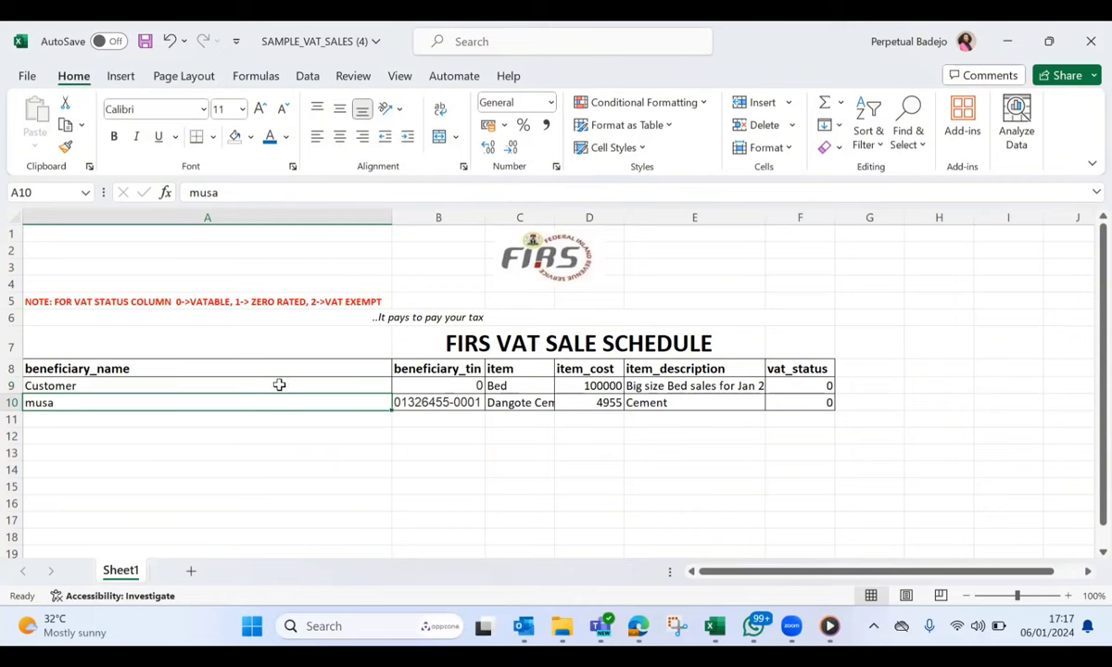
click(264, 387)
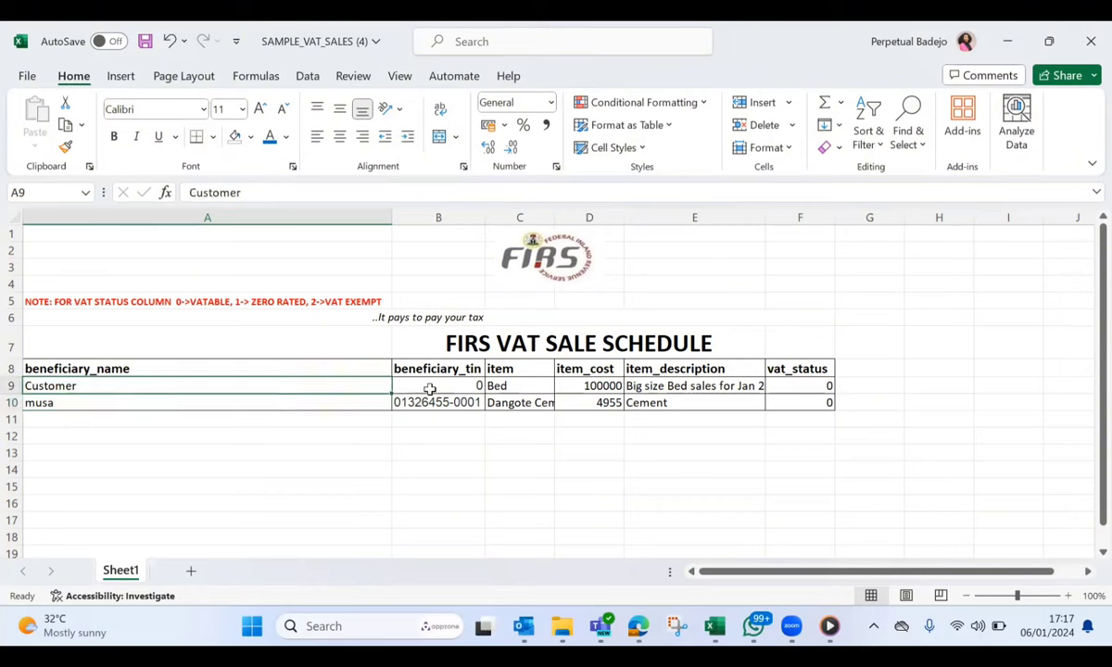
click(525, 386)
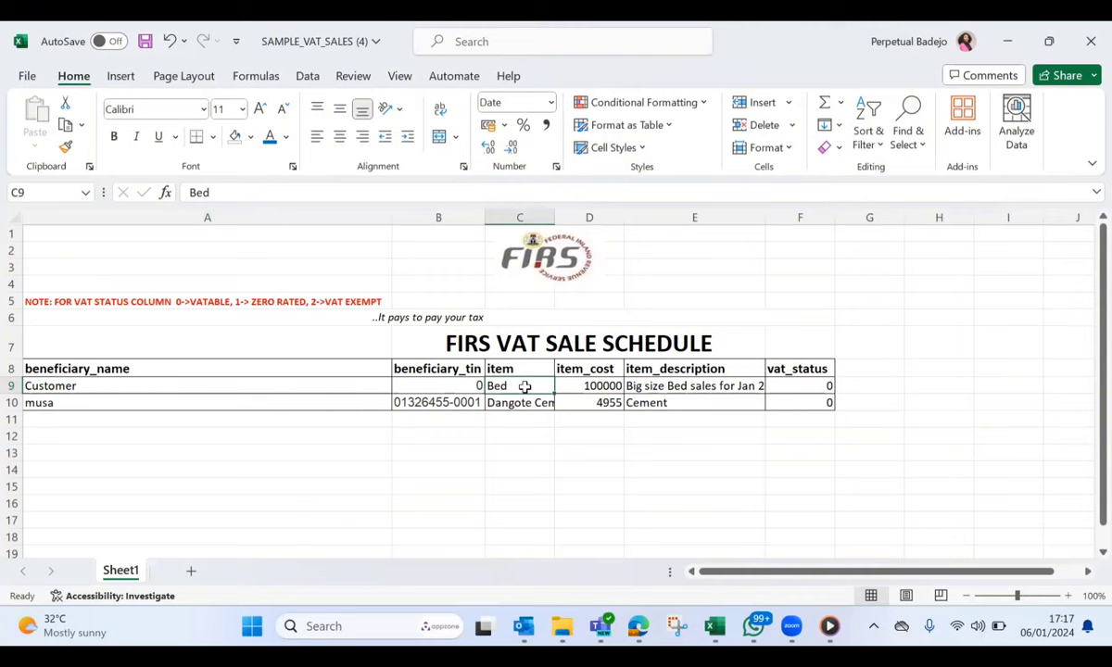
text(Profe)
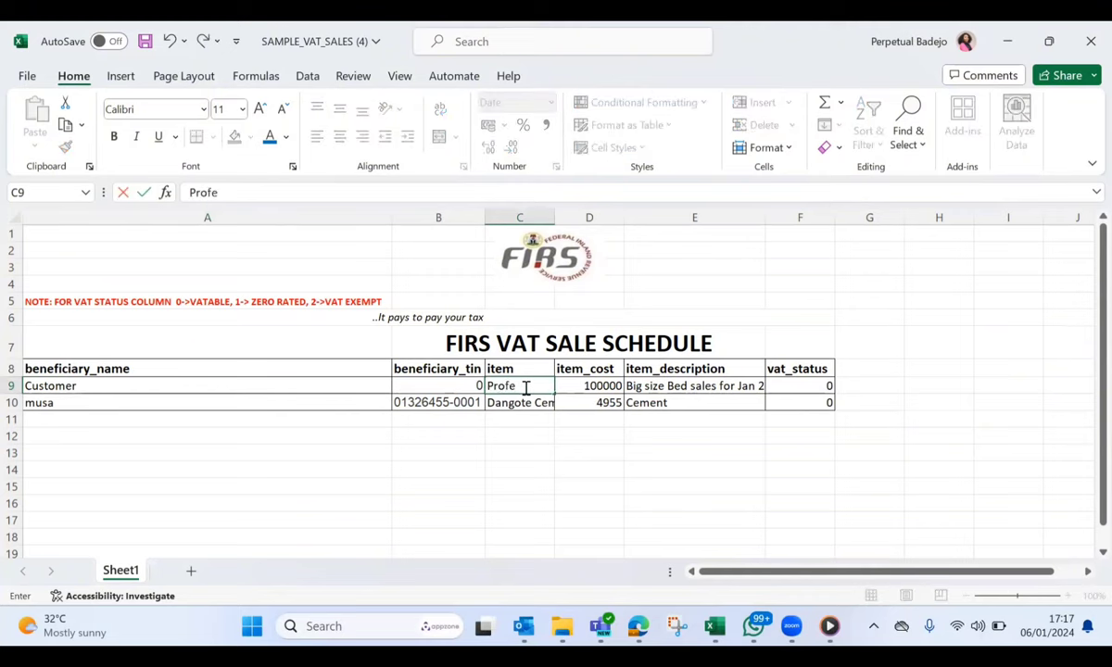
text(ssional)
key(BackSpace)
key(BackSpace)
text(b)
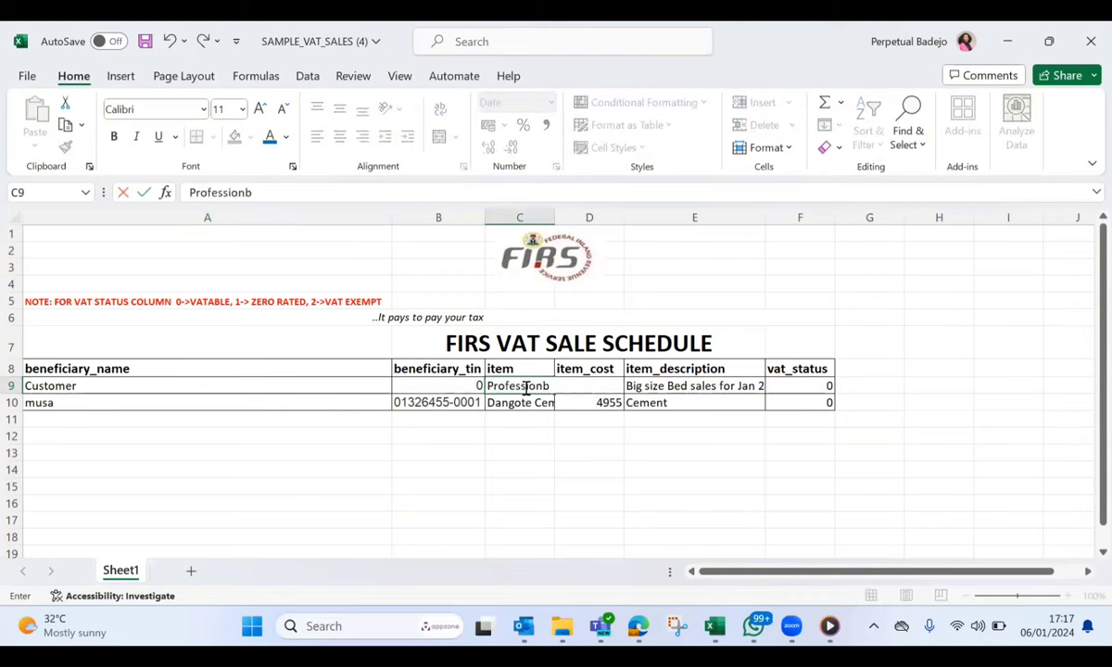
key(BackSpace)
text(al service)
key(Tab)
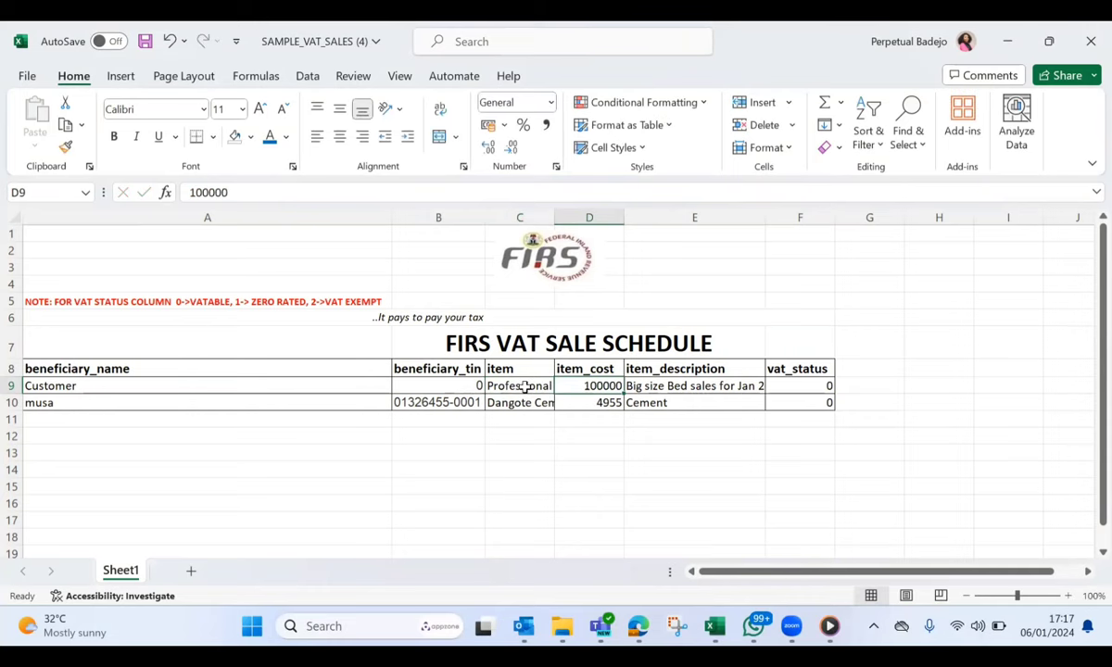
key(ctrl+z)
click(82, 404)
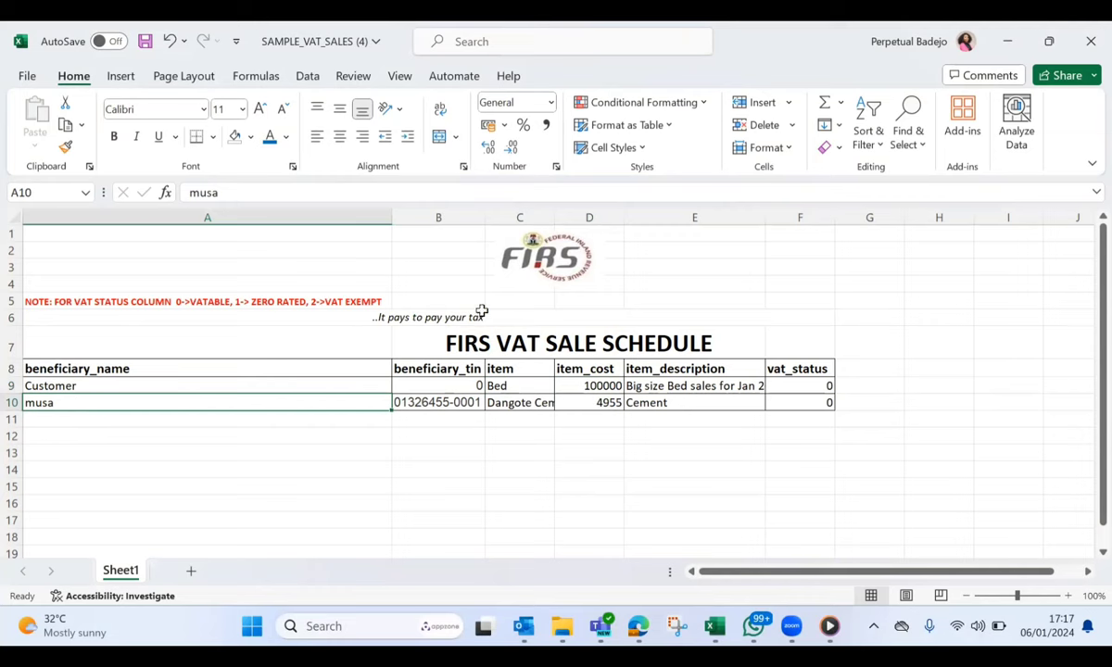
click(268, 387)
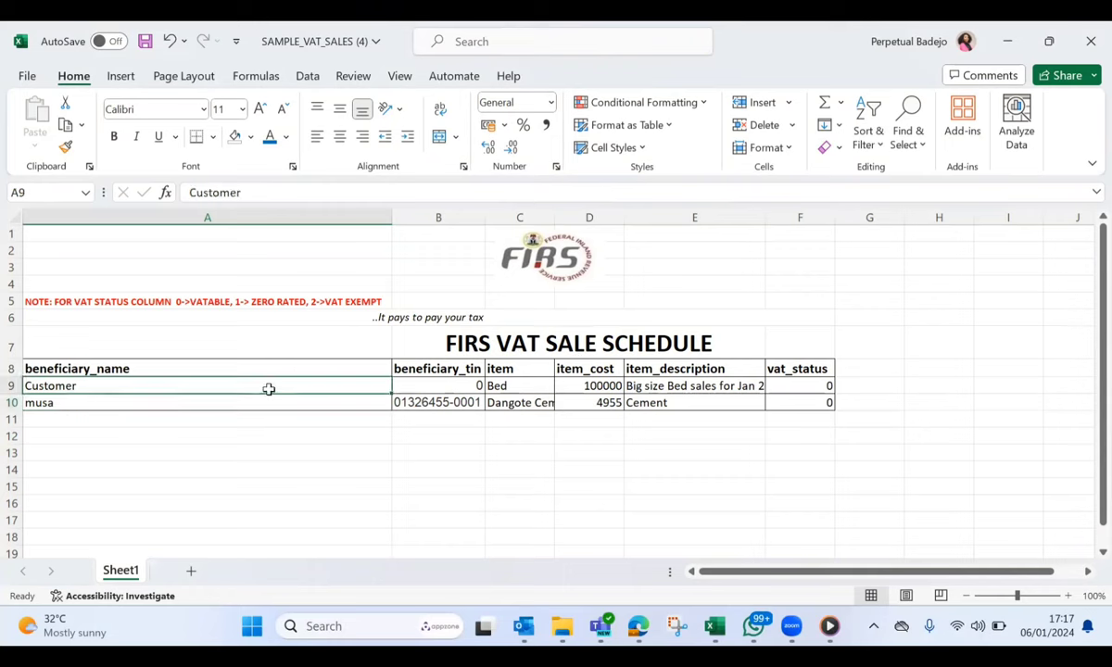
Step: Replace the item in row 9 with "Professional service"
click(524, 387)
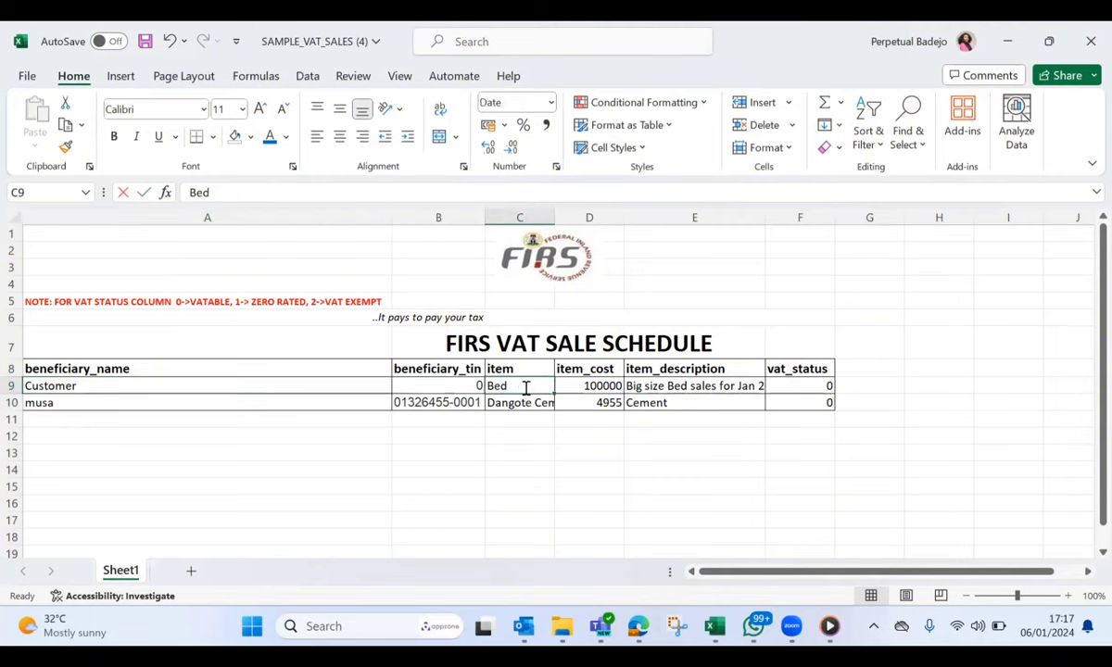
text(Profess)
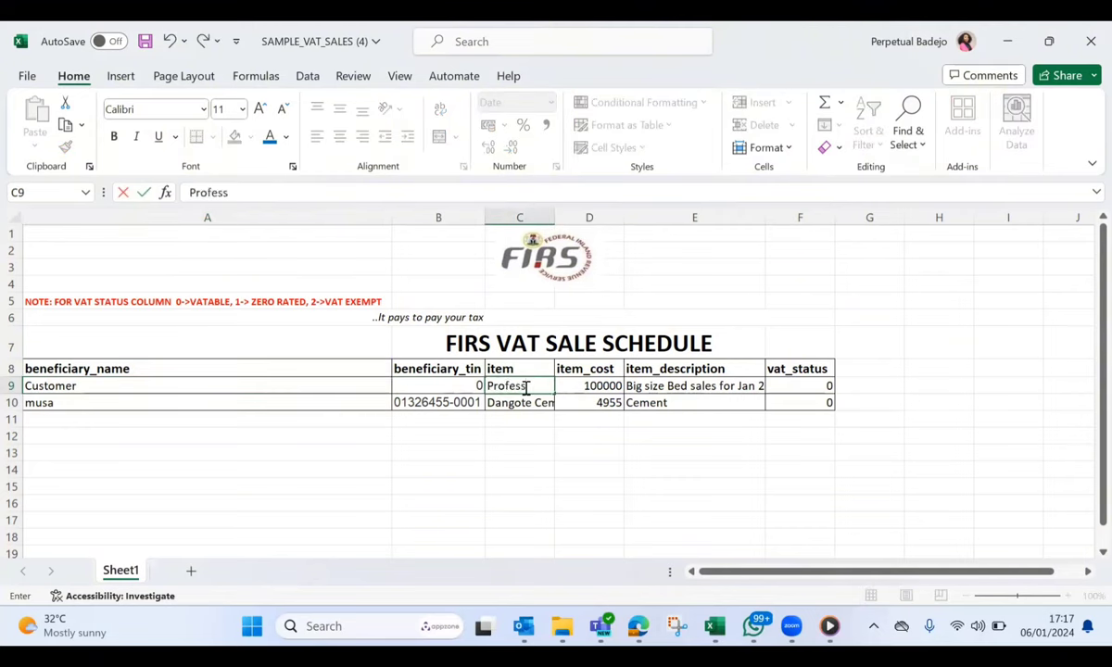
text(ional service)
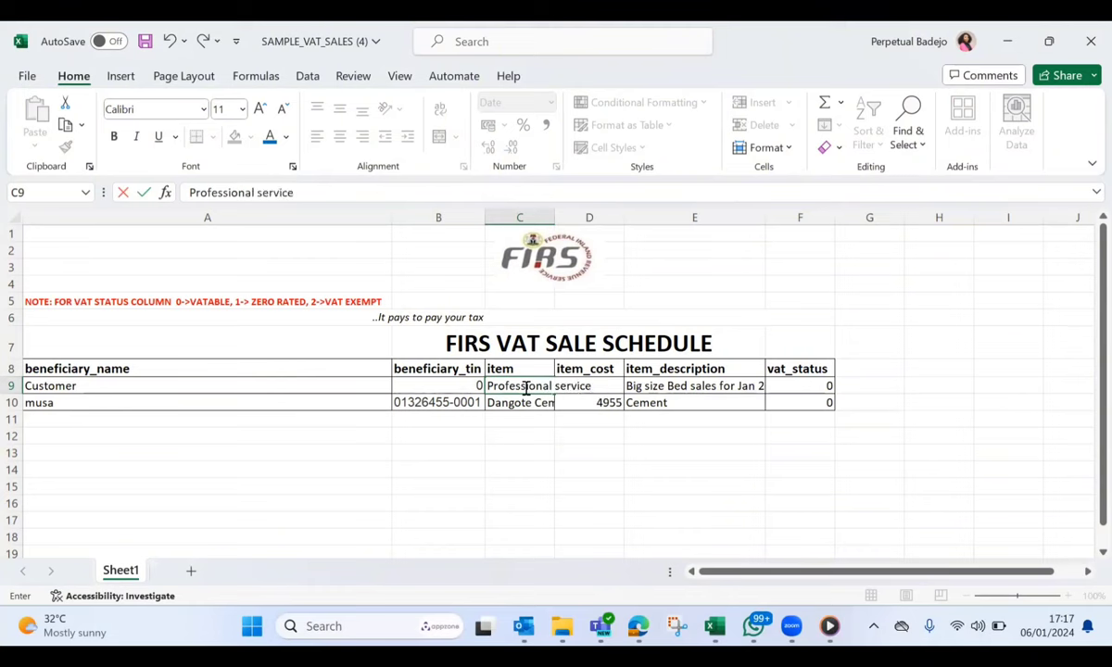
key(Tab)
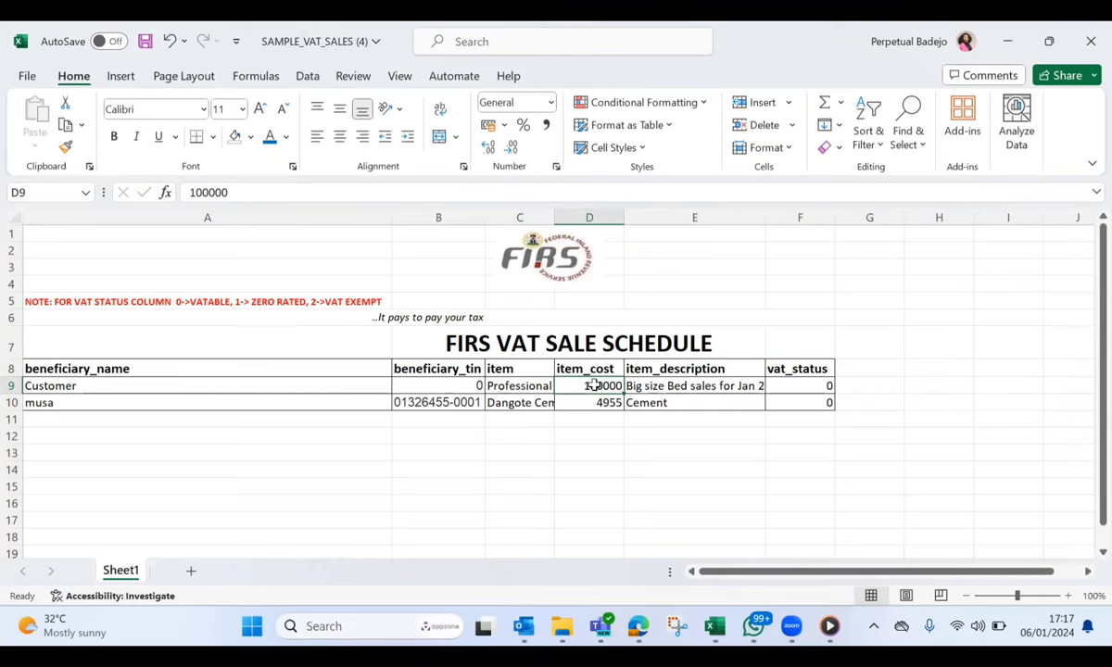
Step: Set row 9's item description to "Professional service for JAN 2024" and clear the leftover sample entry in row 10
click(686, 387)
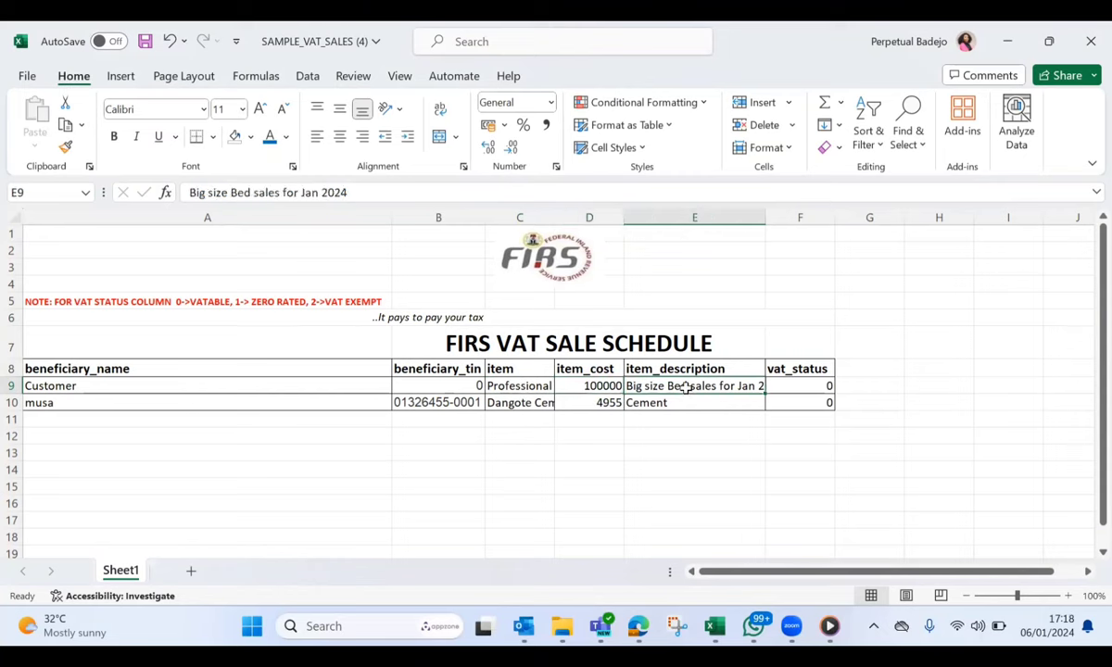
text(Preofess)
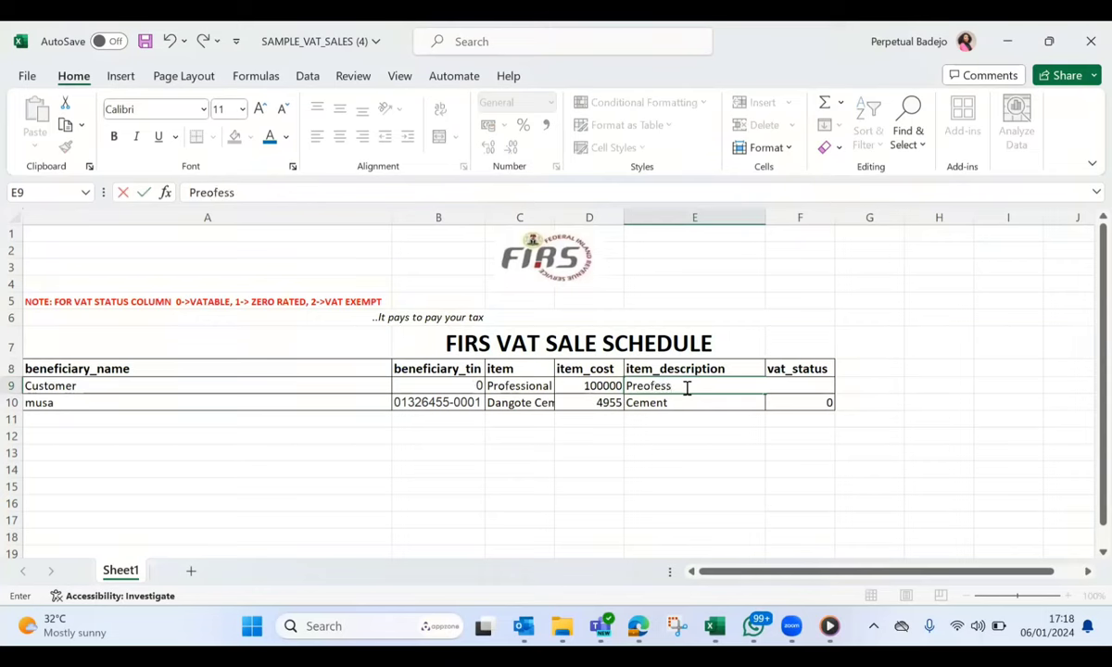
key(BackSpace)
key(BackSpace)
key(BackSpace)
key(BackSpace)
key(BackSpace)
key(BackSpace)
text(ofessional servie)
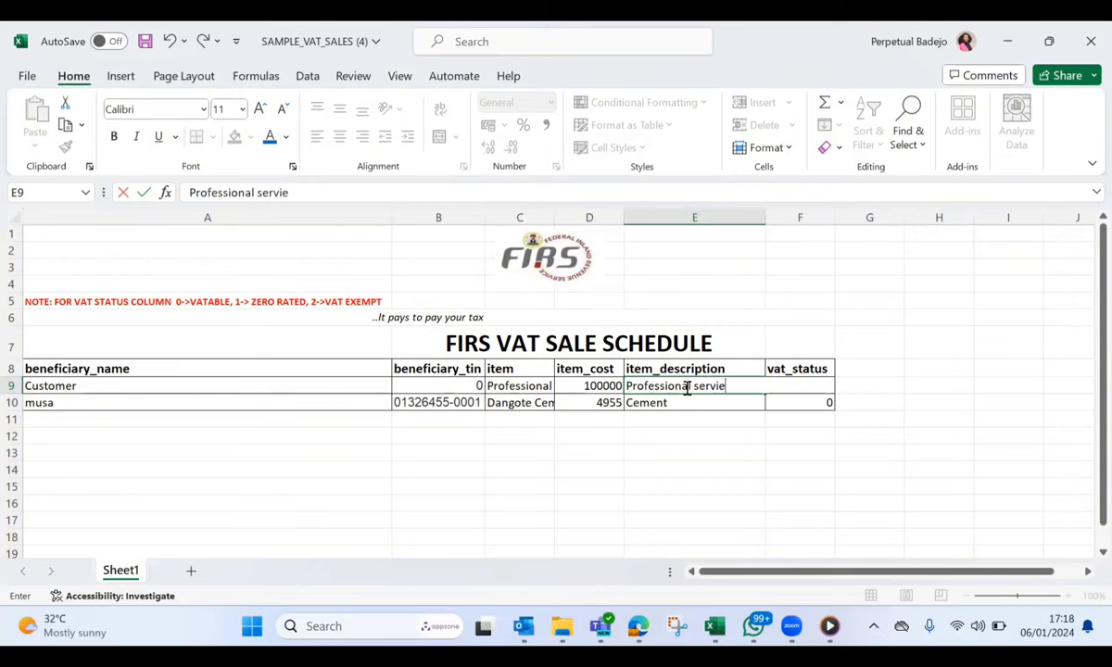
key(BackSpace)
text(ce for JAN 2024)
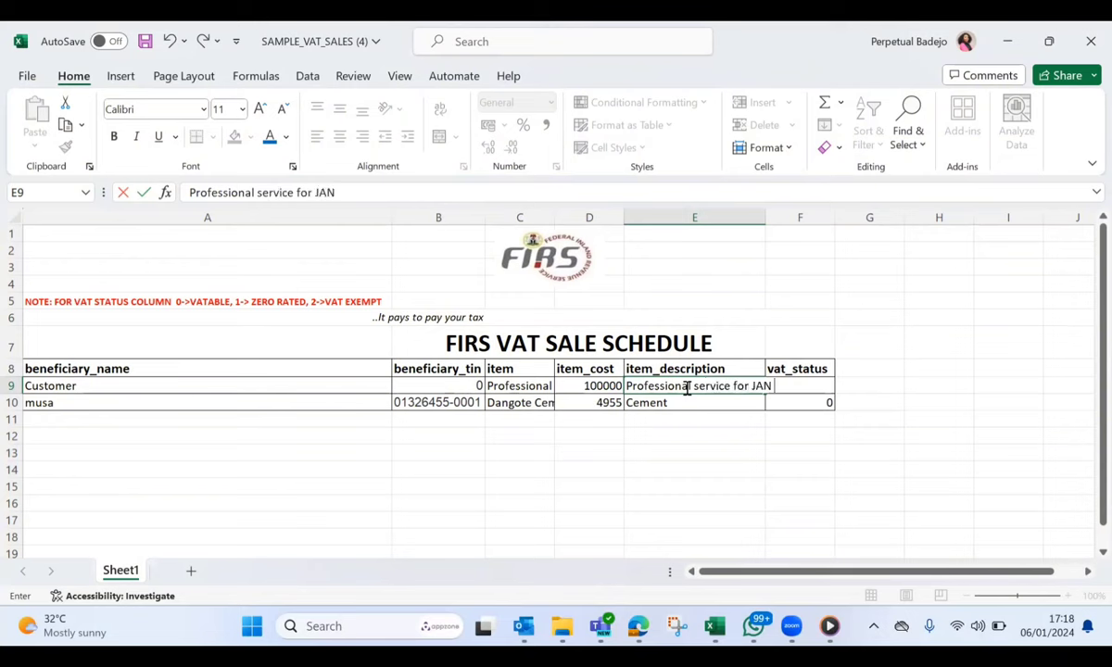
key(Tab)
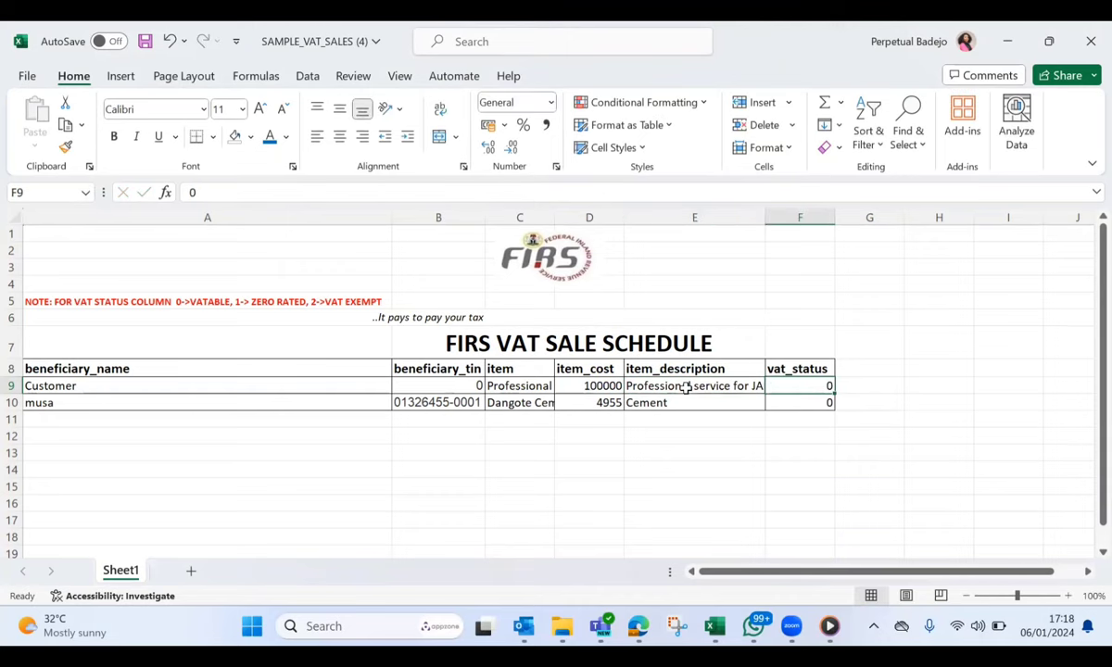
click(12, 402)
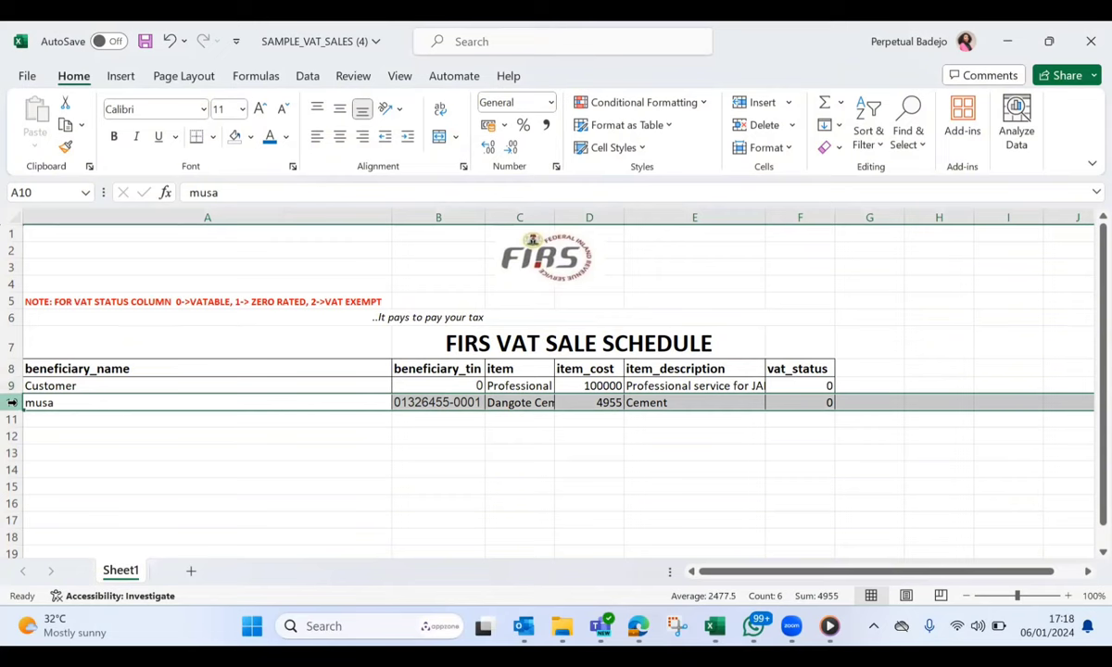
key(Delete)
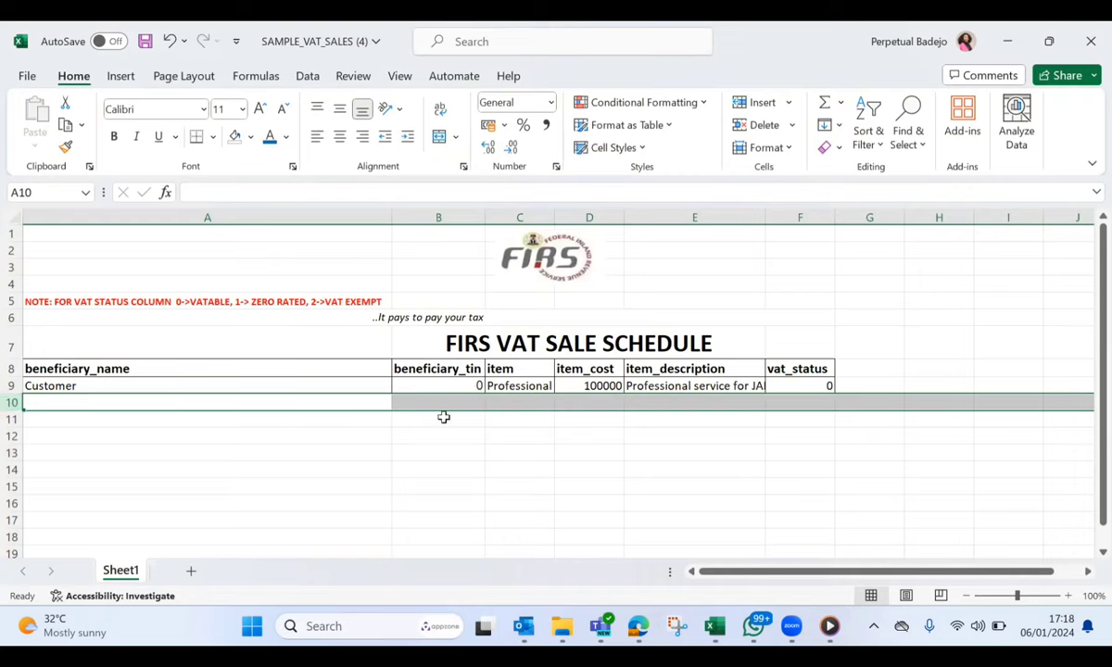
Step: Save the workbook in the Downloads folder under the name "VAT Jan 2024 - Service Test"
click(28, 78)
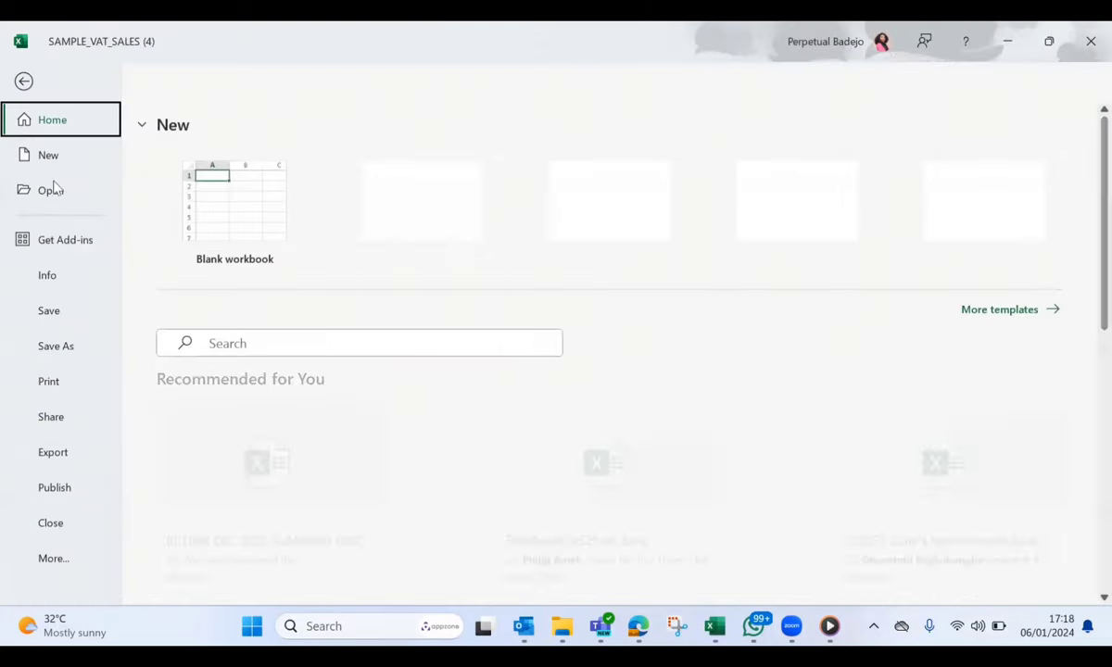
click(56, 346)
click(227, 343)
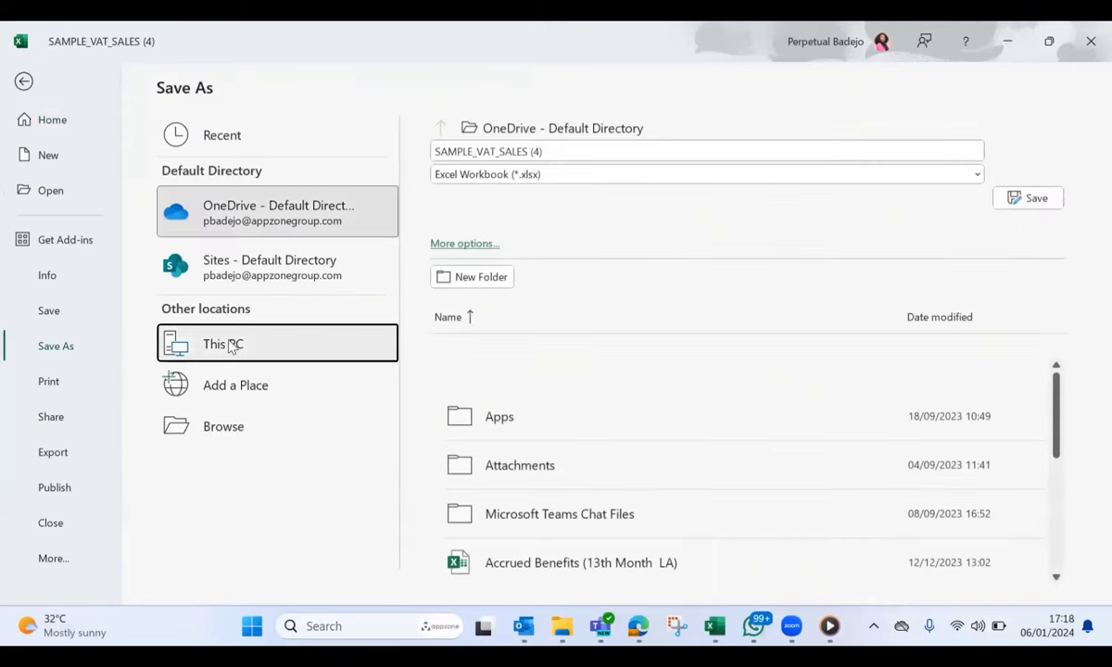
click(227, 343)
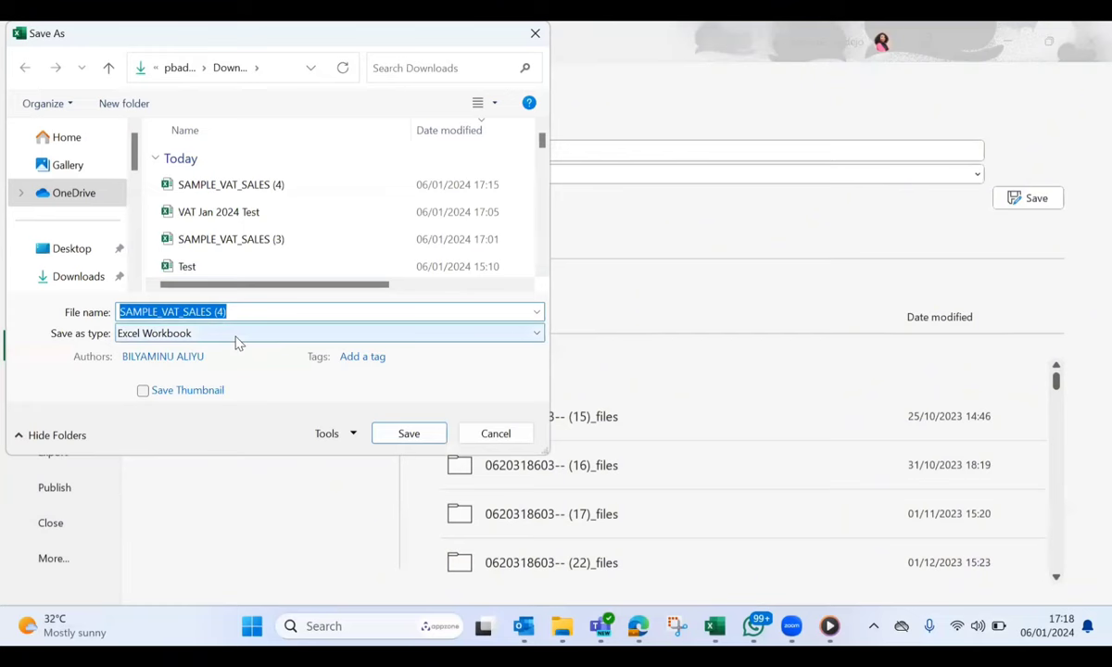
text(VAT )
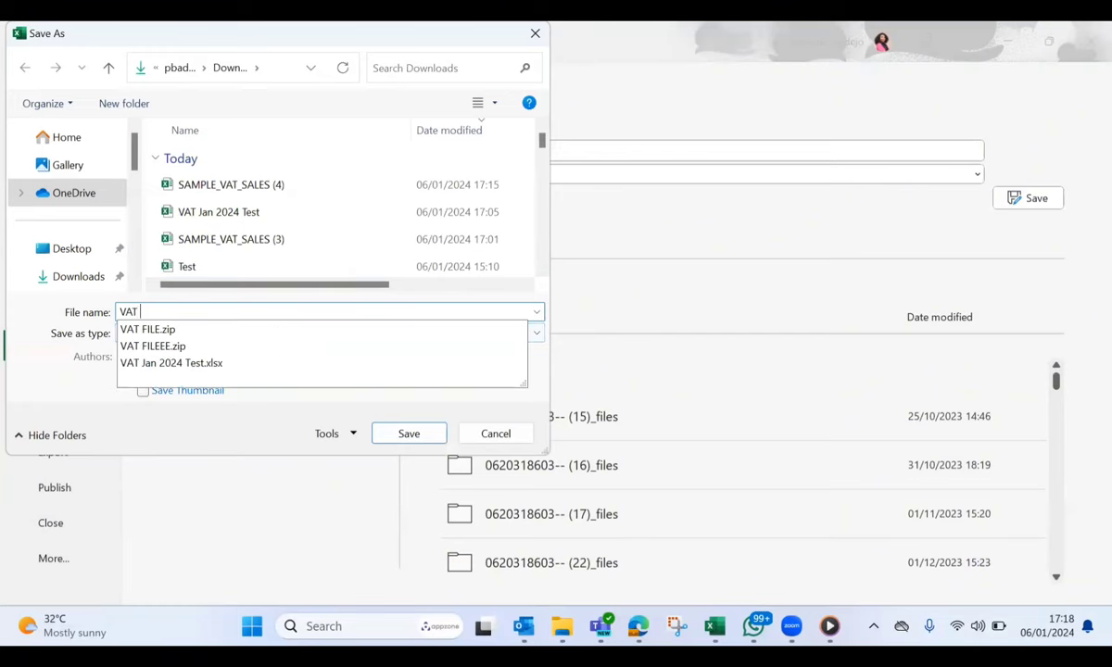
text(Jan 3)
key(BackSpace)
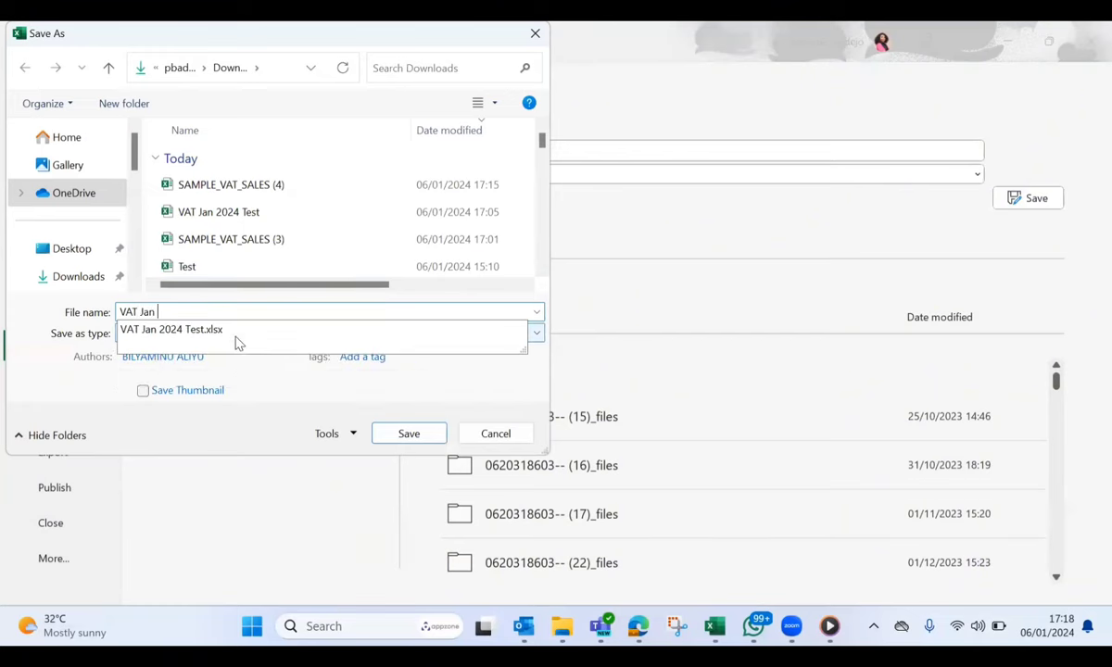
text(2024 - )
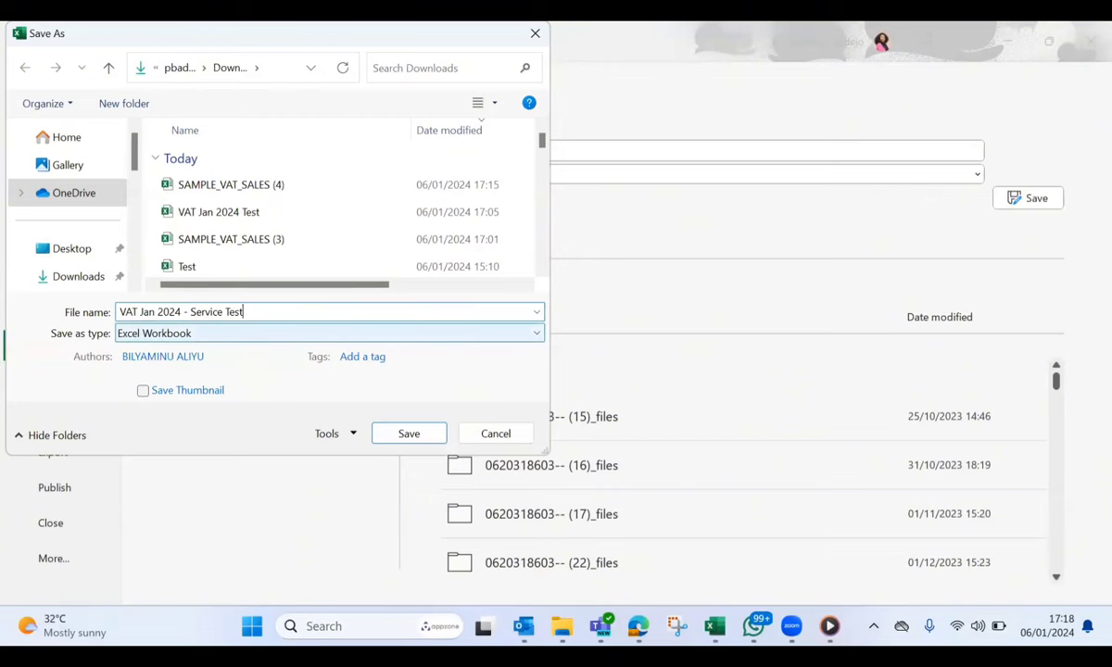
text(Service Test)
click(405, 434)
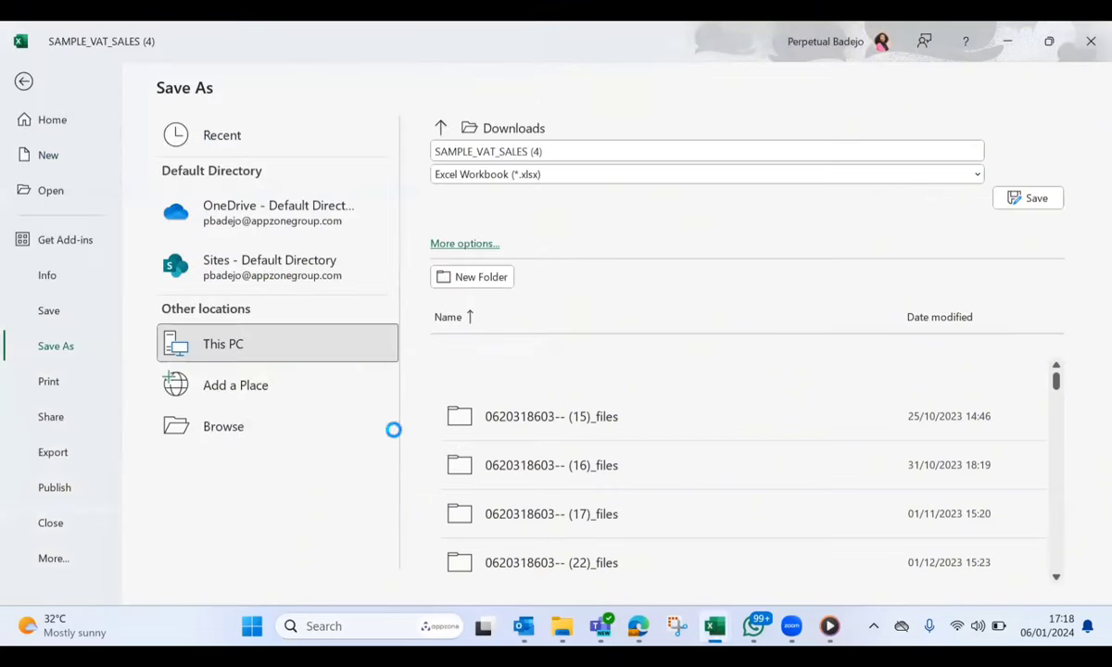
Step: Switch to the TaxPro Max window in Edge with the empty Vat Sales Schedule and set the returning currency to NGN
mouse_move(639, 626)
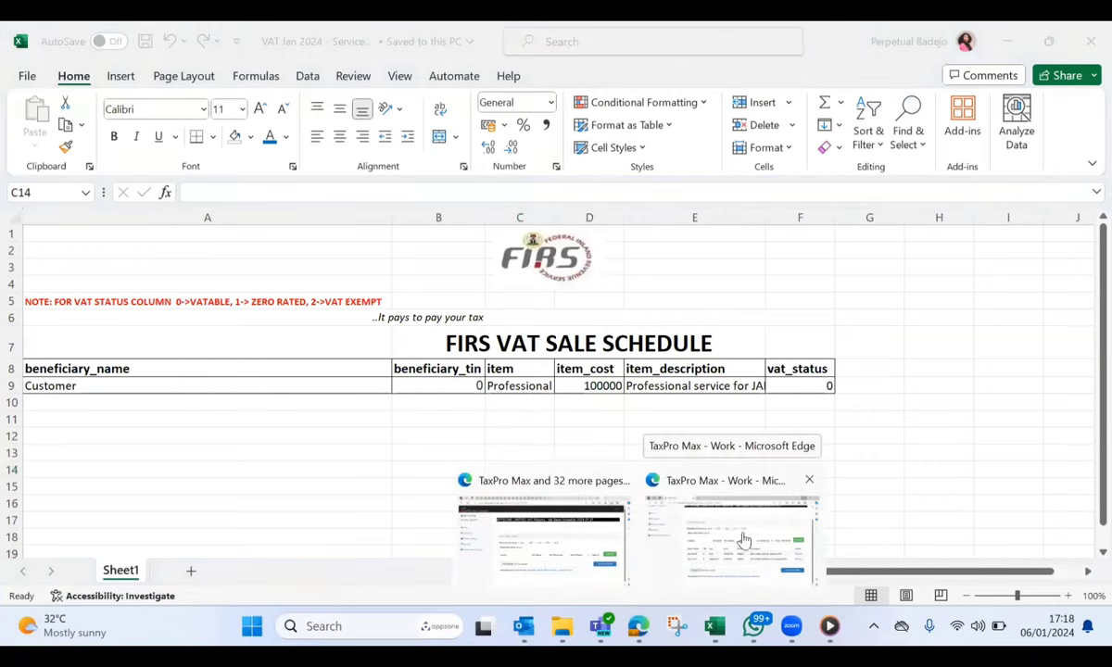
click(740, 536)
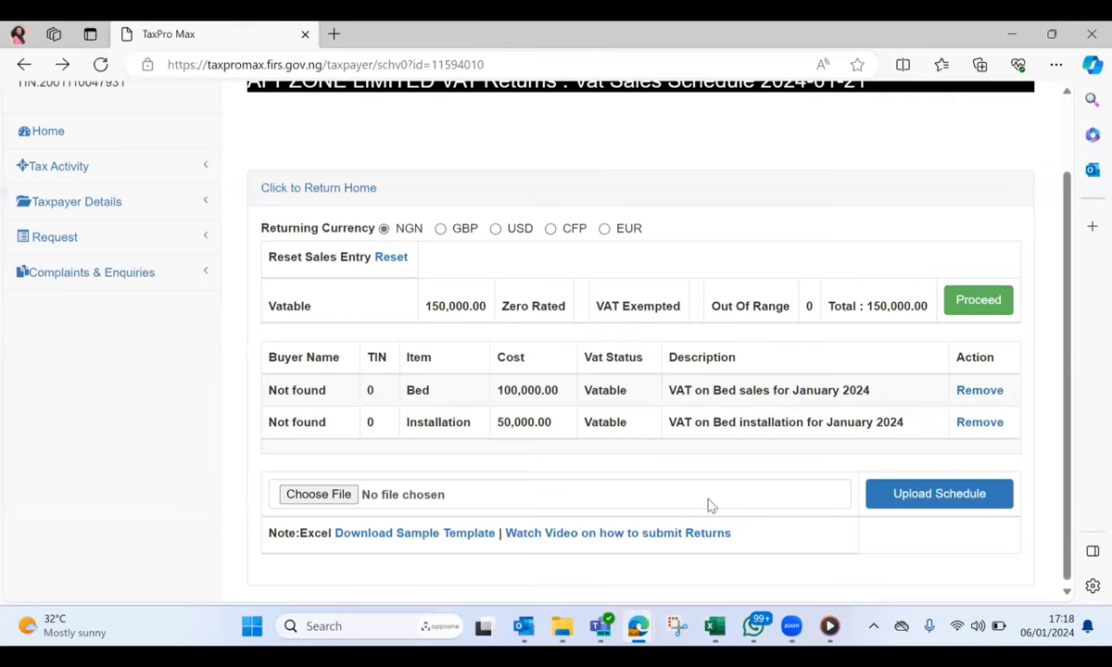
mouse_move(638, 619)
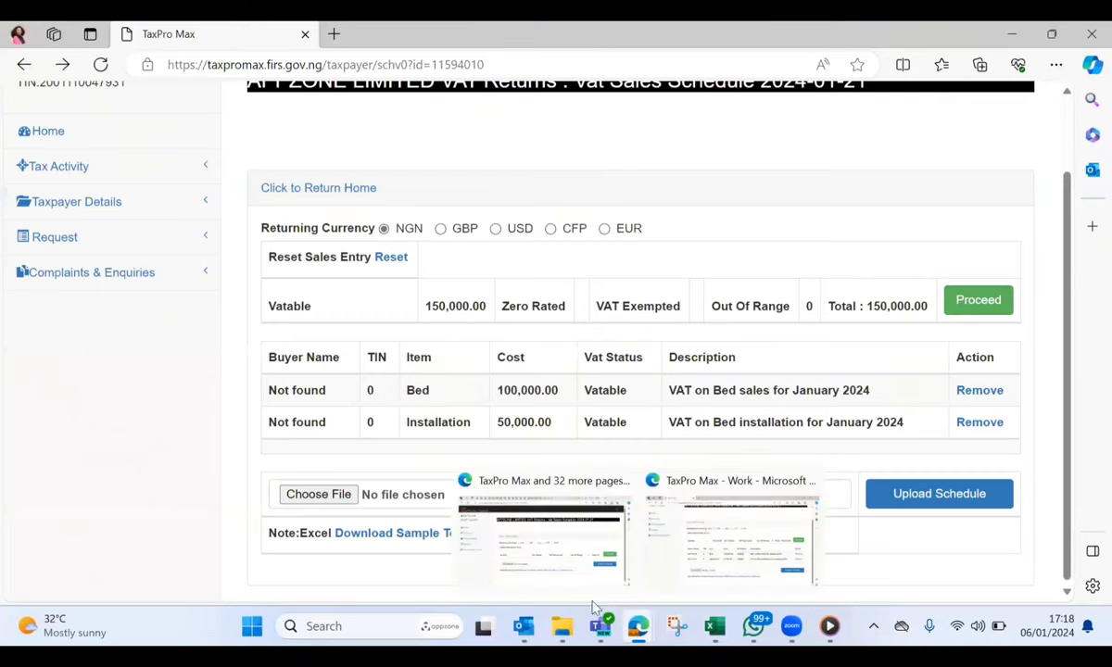
click(528, 548)
click(553, 250)
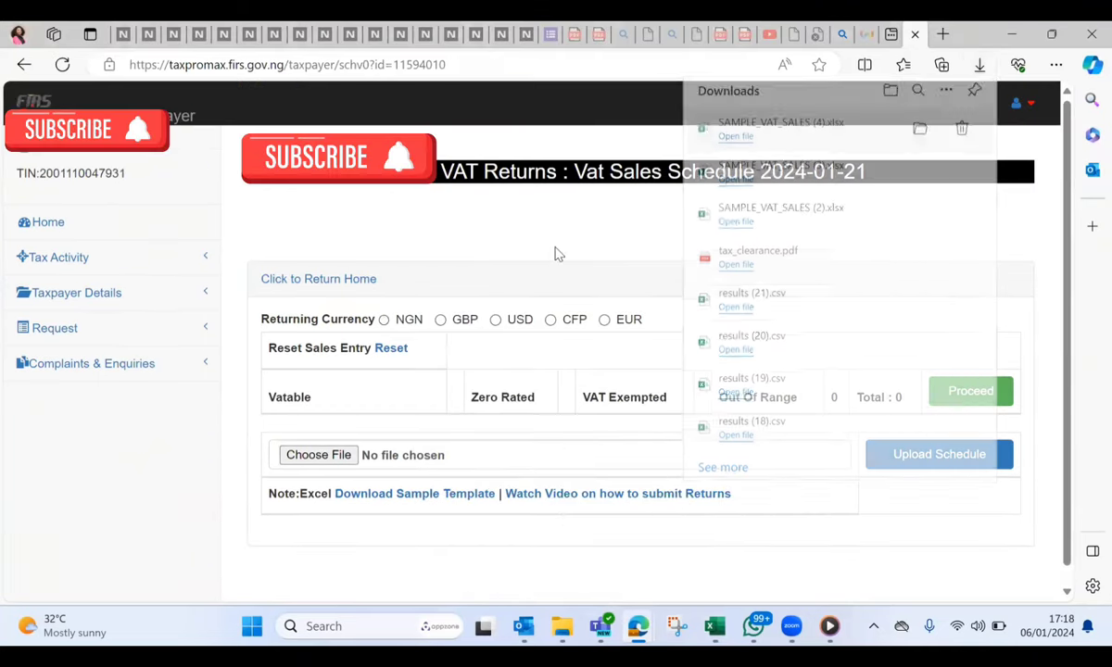
click(384, 320)
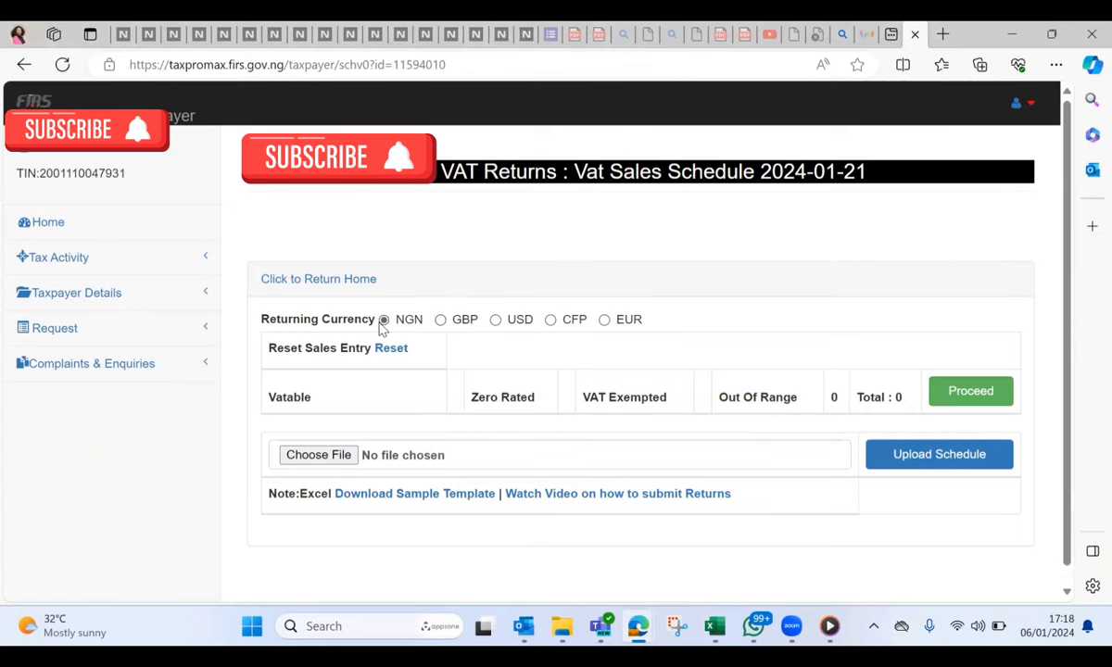
Step: Choose the file "VAT Jan 2024 - Service Test" from Downloads and upload it as the sales schedule
scroll(738, 465, down, 1)
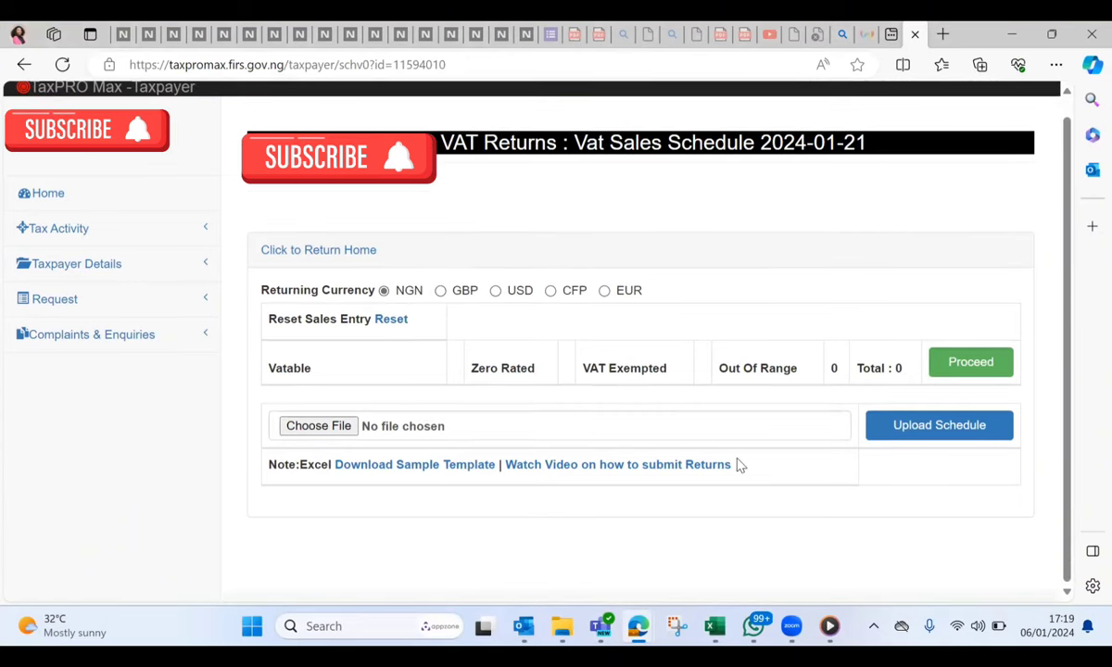
click(336, 439)
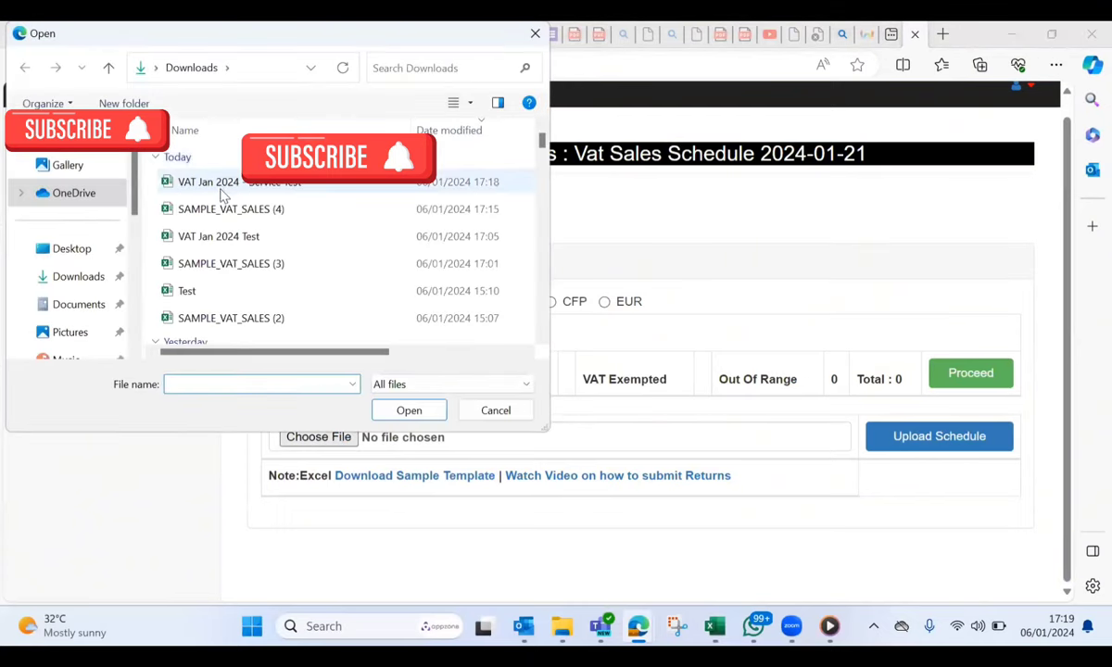
click(208, 184)
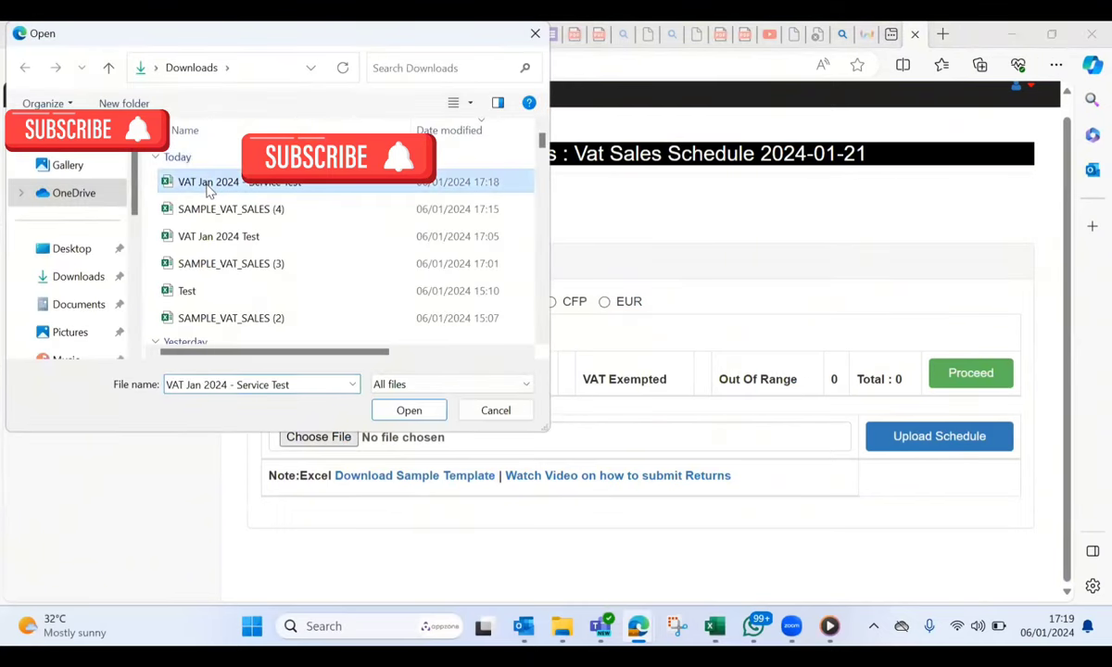
double_click(208, 186)
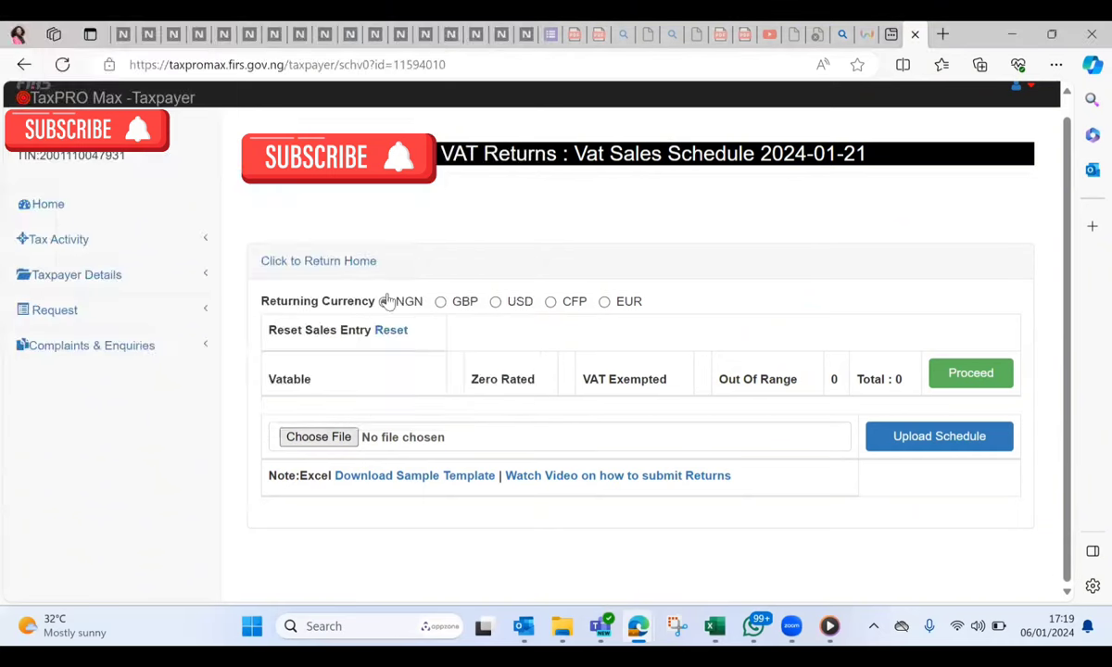
click(917, 439)
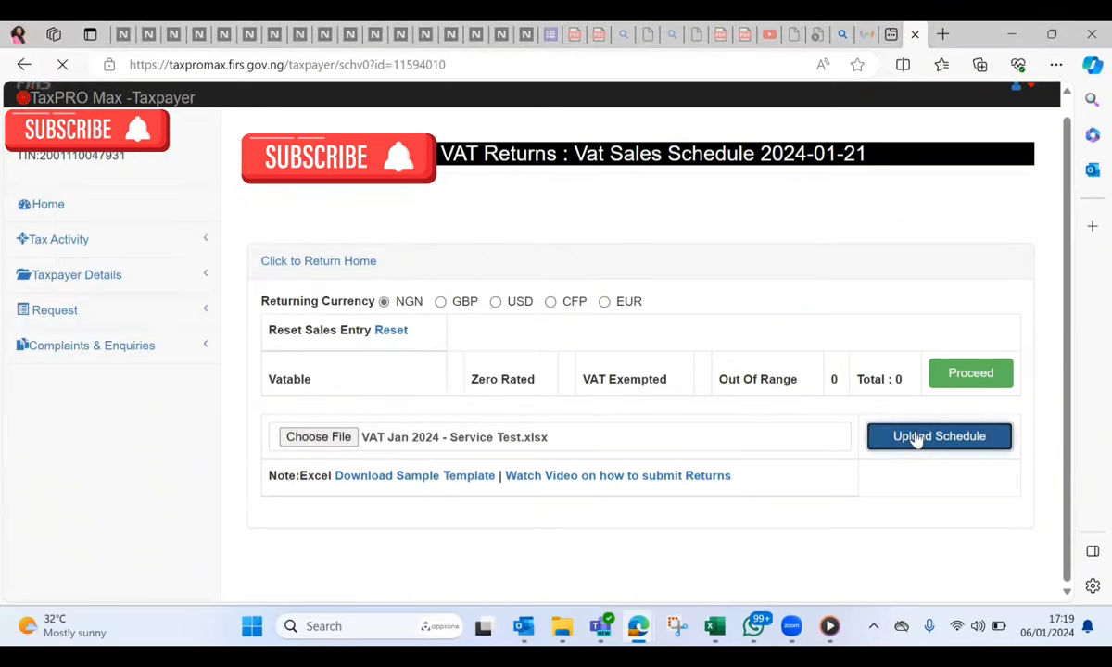
Step: Select NGN as returning currency for the uploaded schedule and proceed through Purchases and Sales Adjustments to the Value Added Tax Assessment
scroll(714, 454, down, 1)
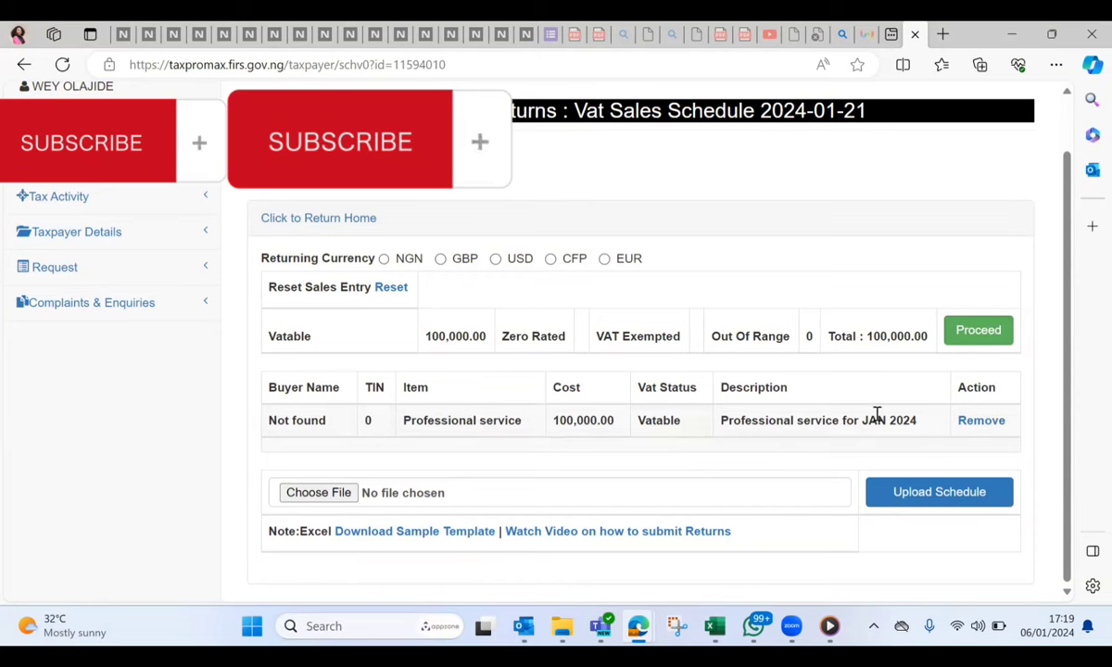
click(978, 331)
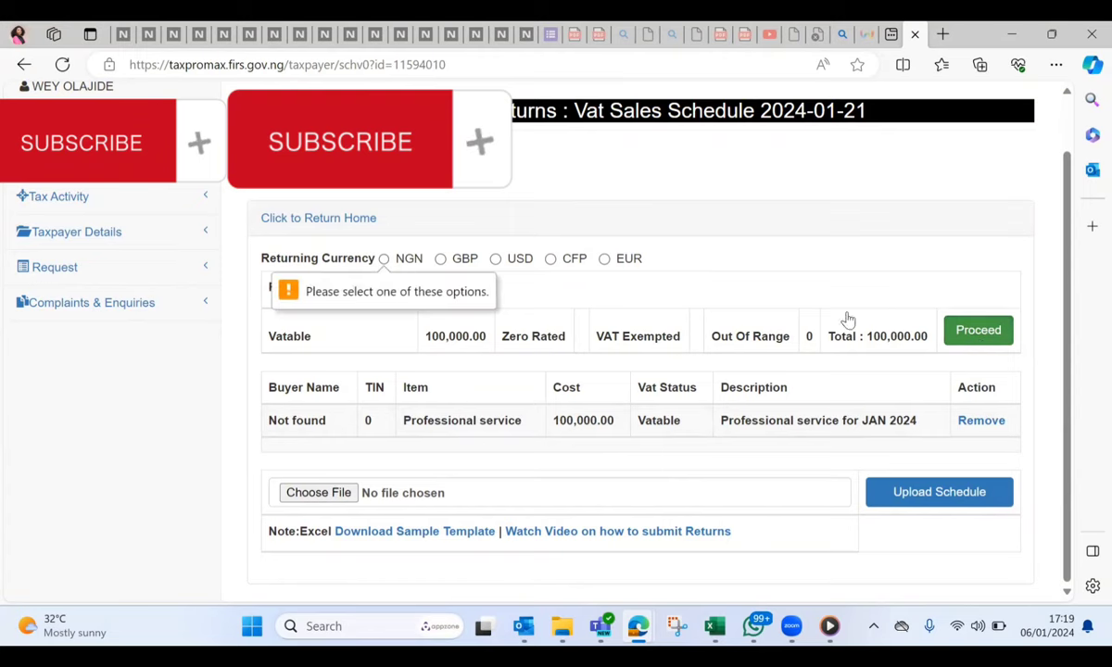
click(384, 260)
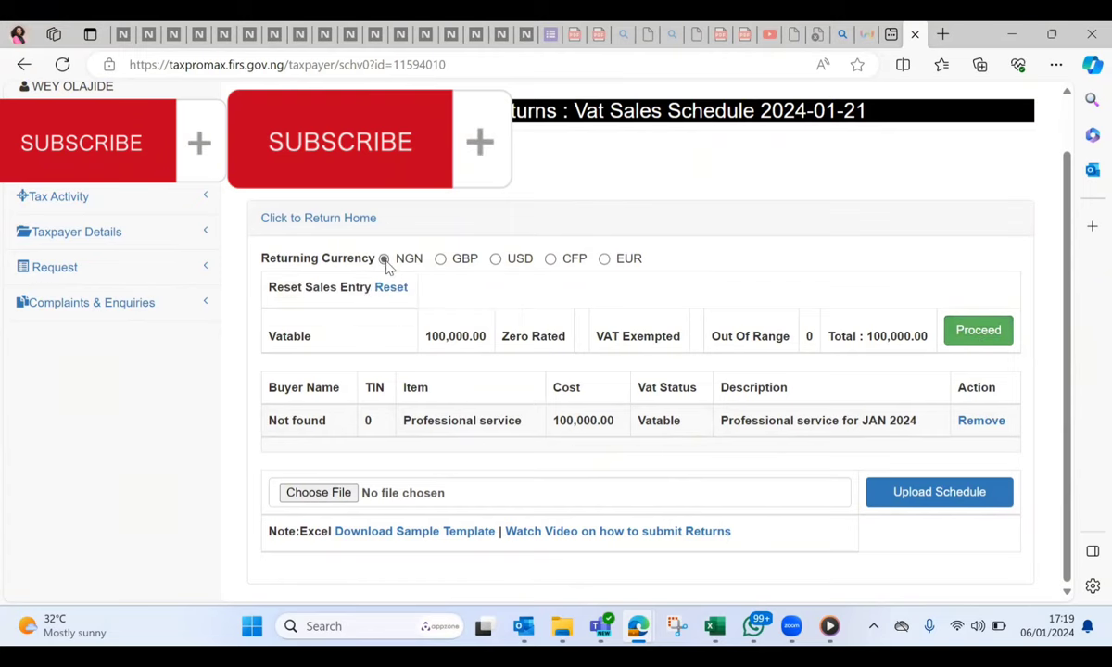
click(951, 335)
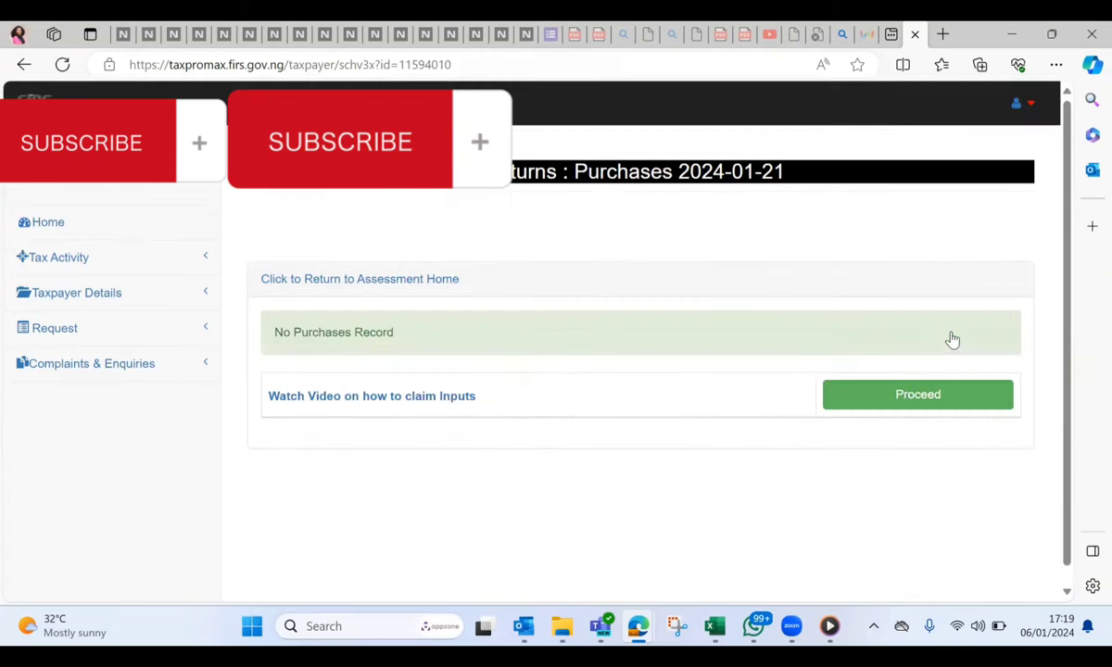
click(847, 394)
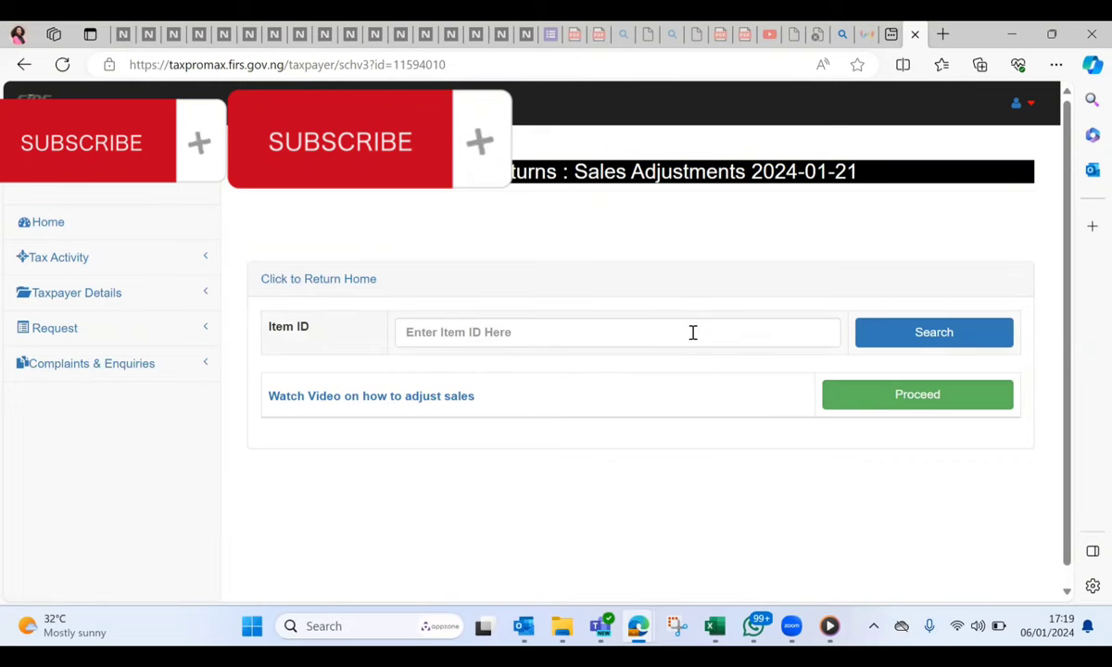
click(867, 398)
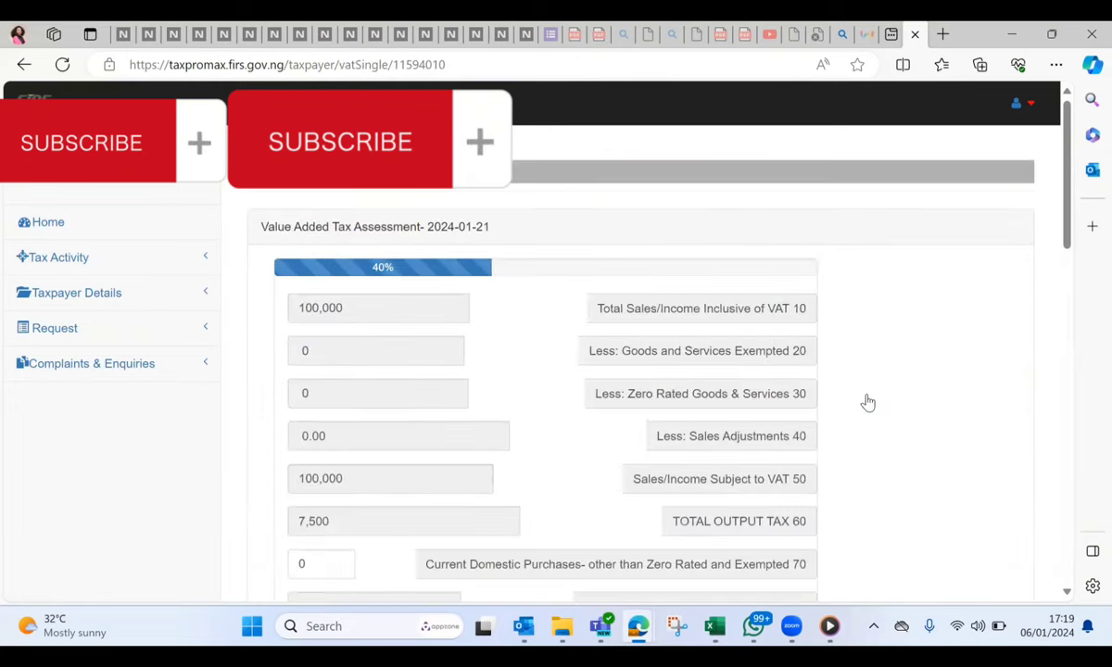
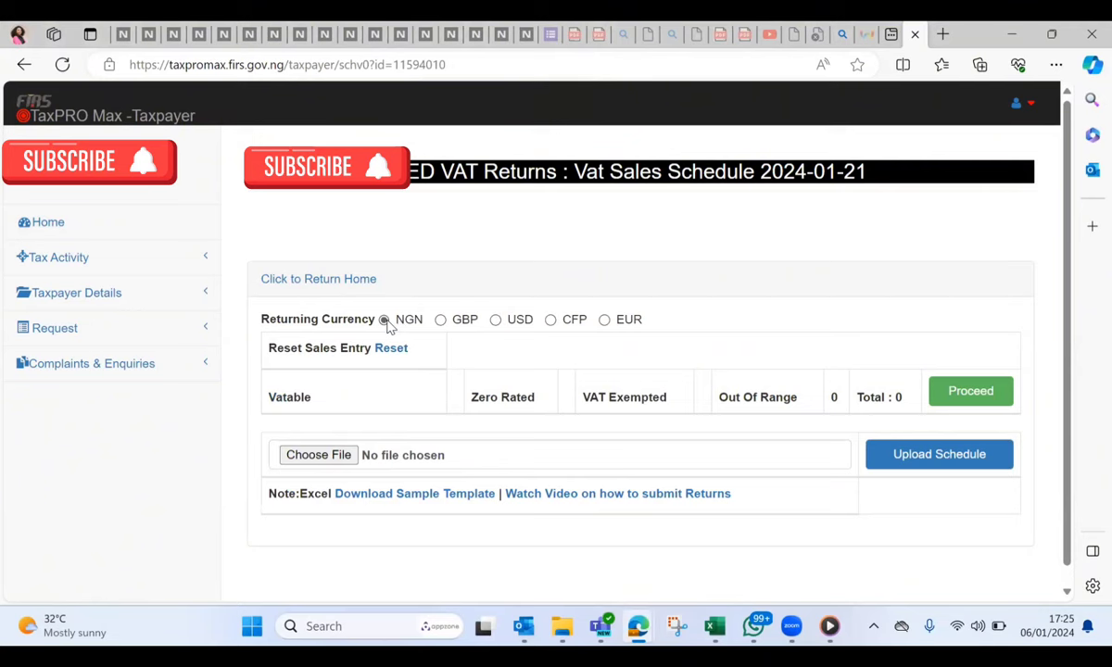
Step: Download the sample sales template from the Vat Sales Schedule page, open it in Excel and enable editing
click(368, 496)
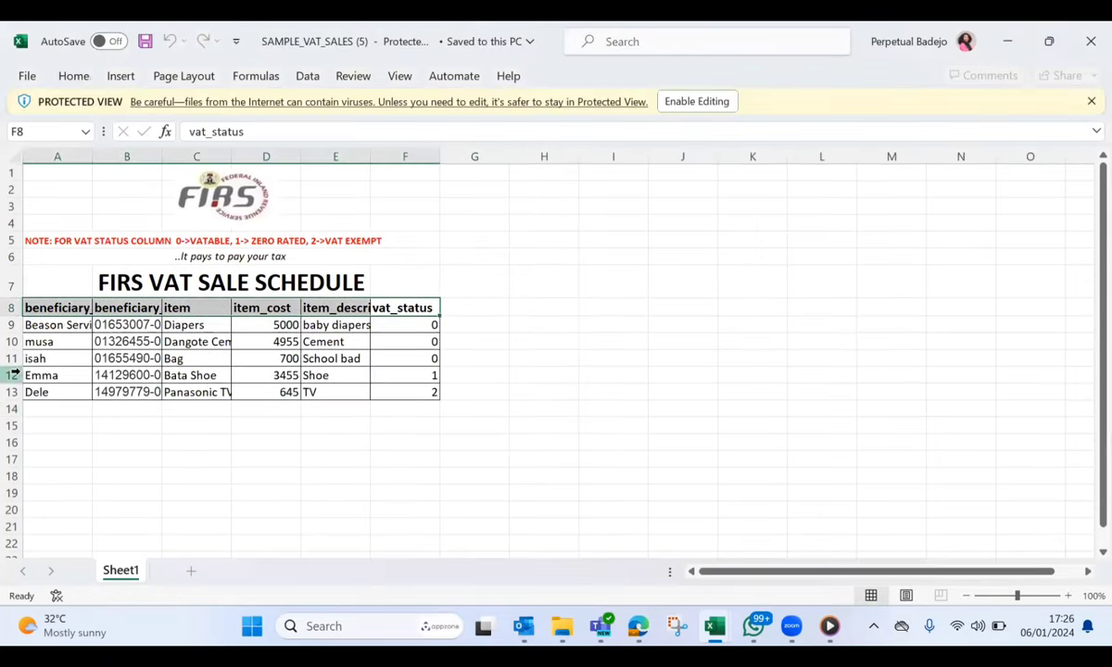
click(666, 102)
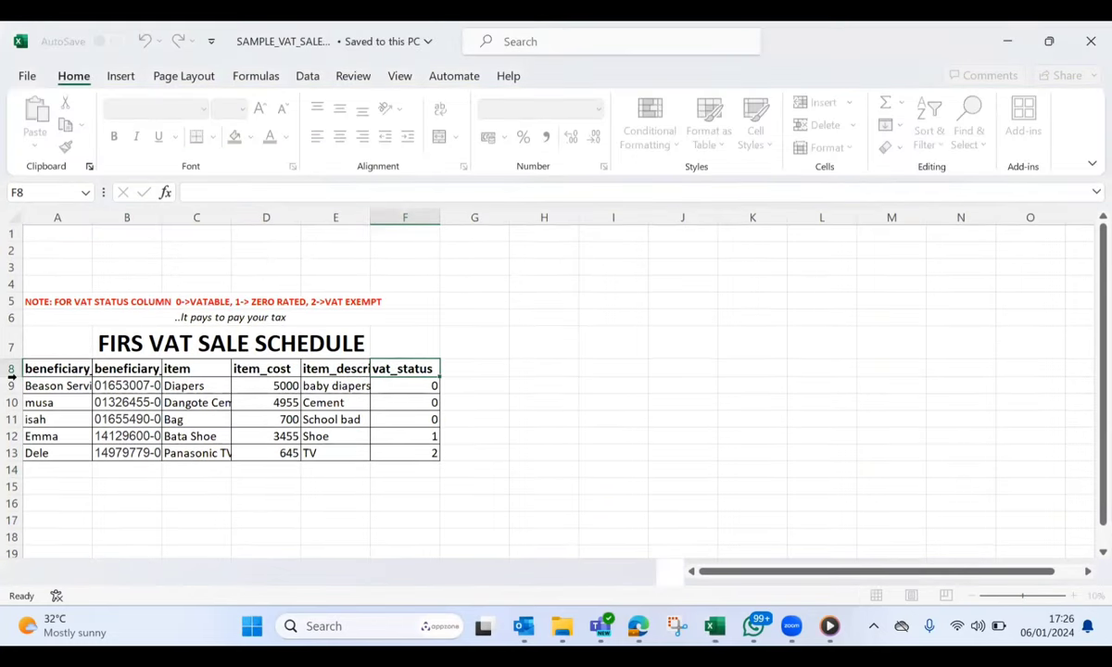
Step: Clear the sample entries in rows 10 to 13 of the VAT sale schedule, keeping row 9
click(5, 403)
drag(6, 402, 9, 452)
key(Delete)
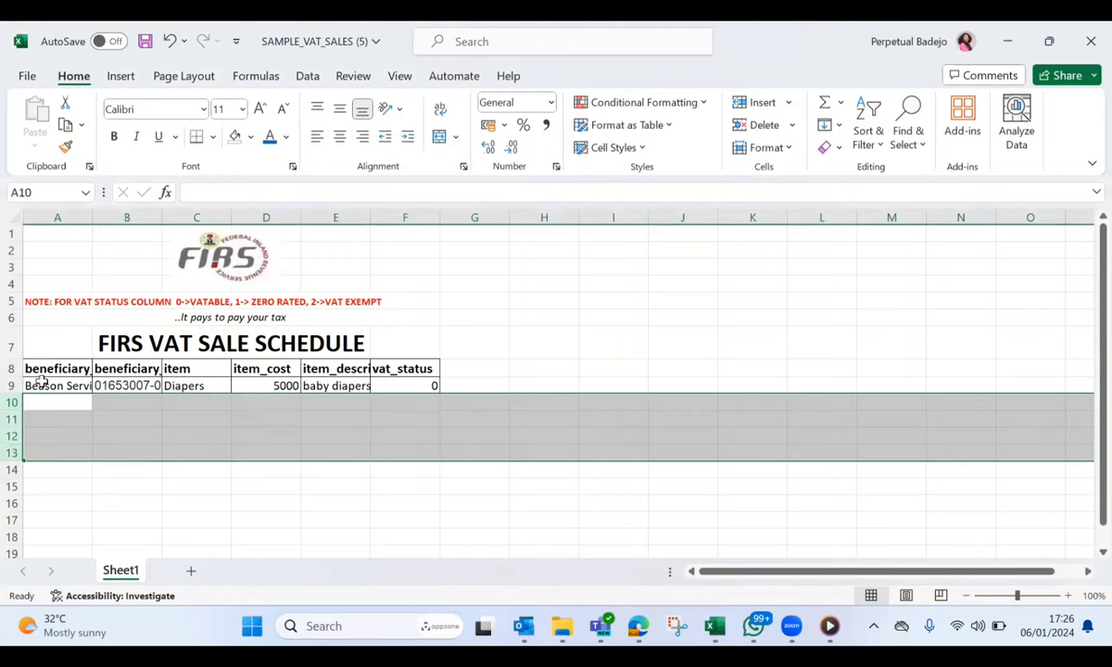
click(41, 385)
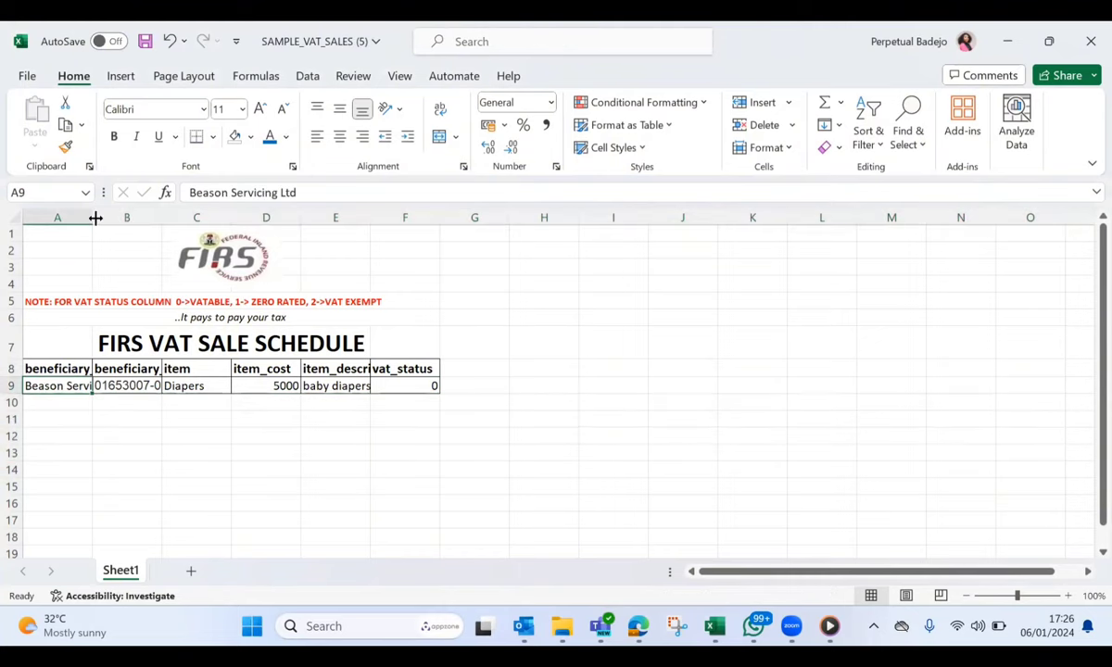
Step: Widen column A to show the full beneficiary name header and enter Customer as the beneficiary name in A9
drag(96, 217, 196, 216)
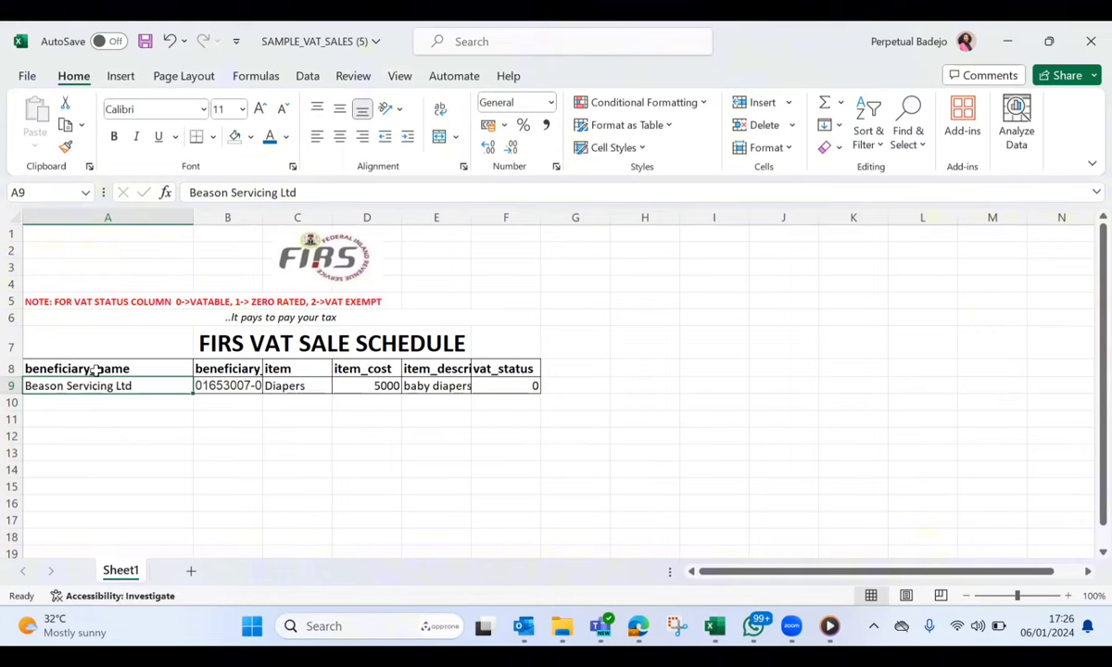
text(Cu)
key(BackSpace)
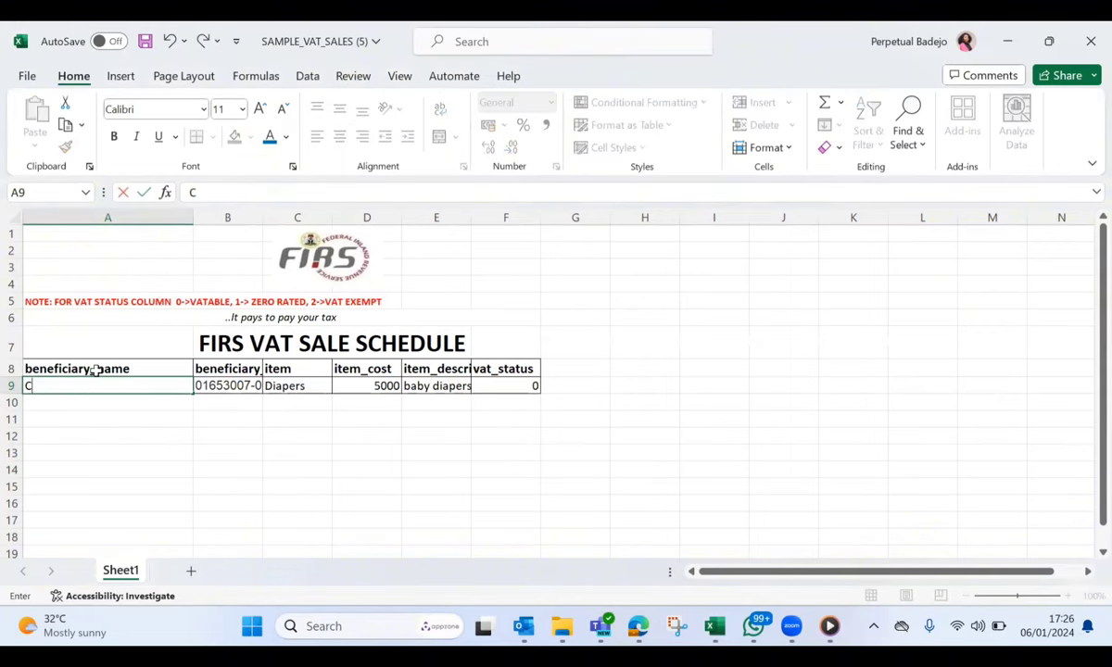
text(ul)
key(BackSpace)
text(stomer)
key(Tab)
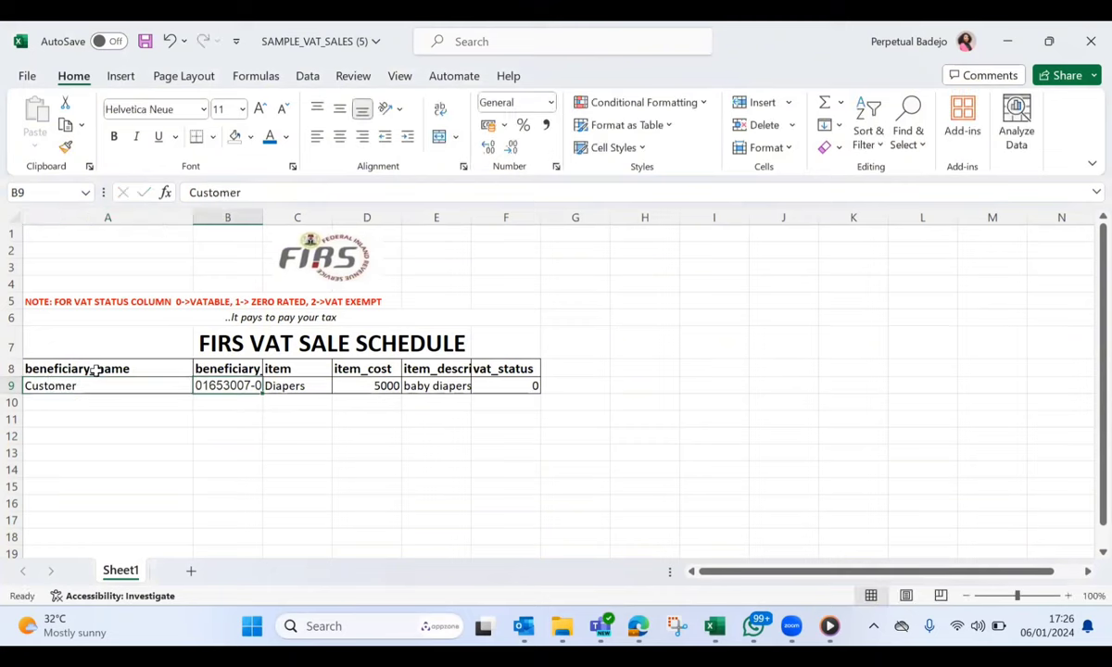
Step: Fill row 9 with 0 in B9, Bed as the item and 200000 as the item cost
text(0)
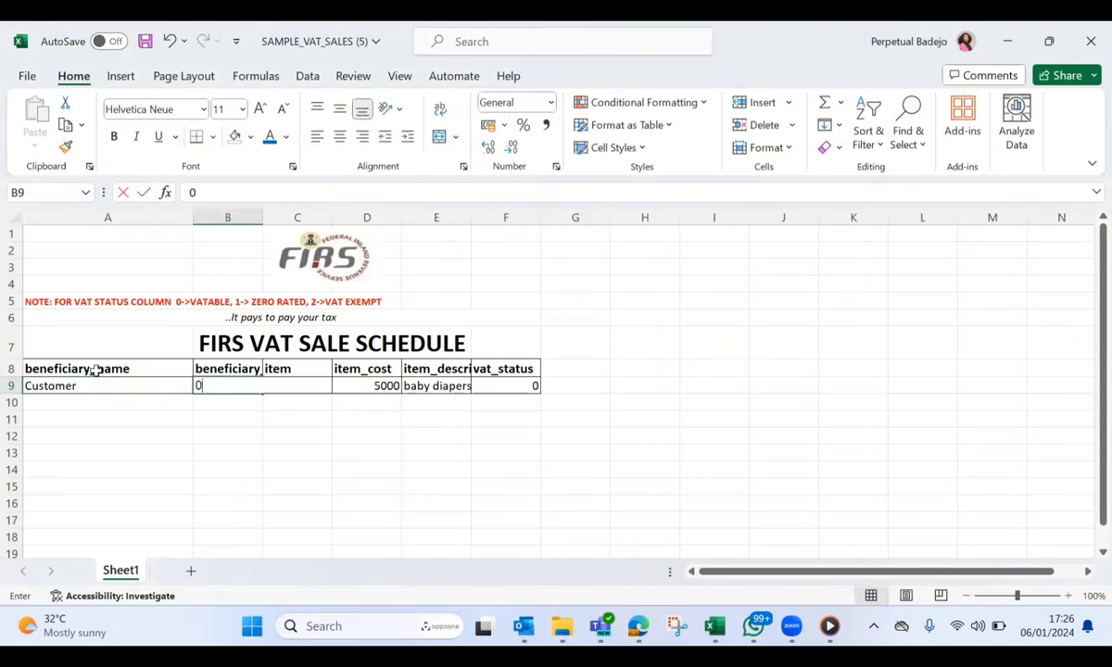
key(Tab)
text(Bed)
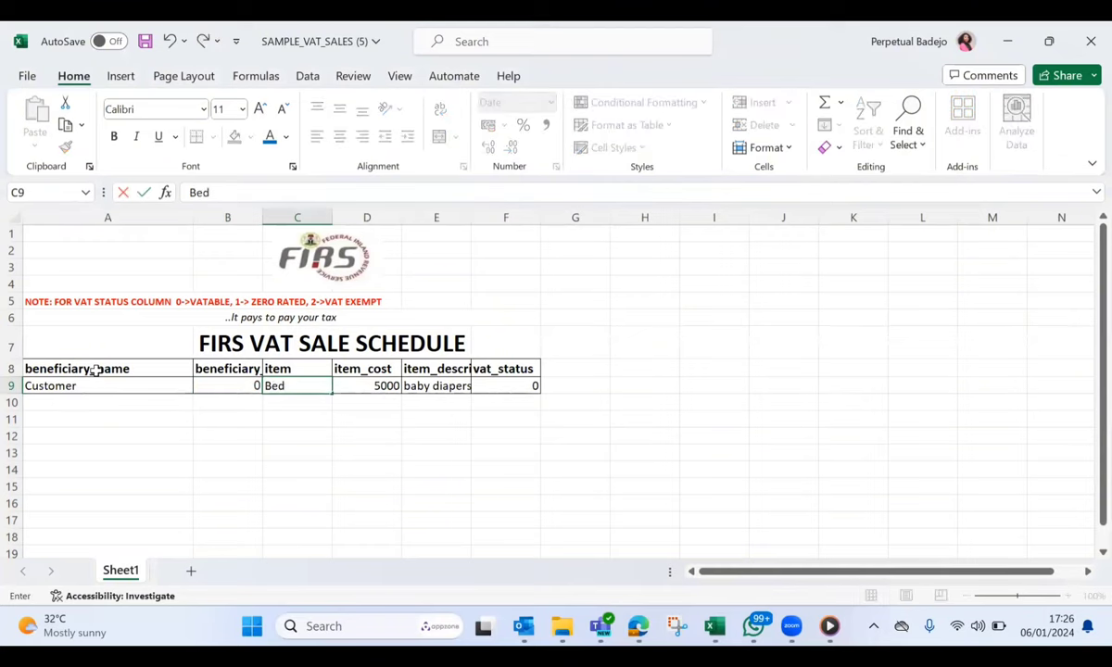
key(Tab)
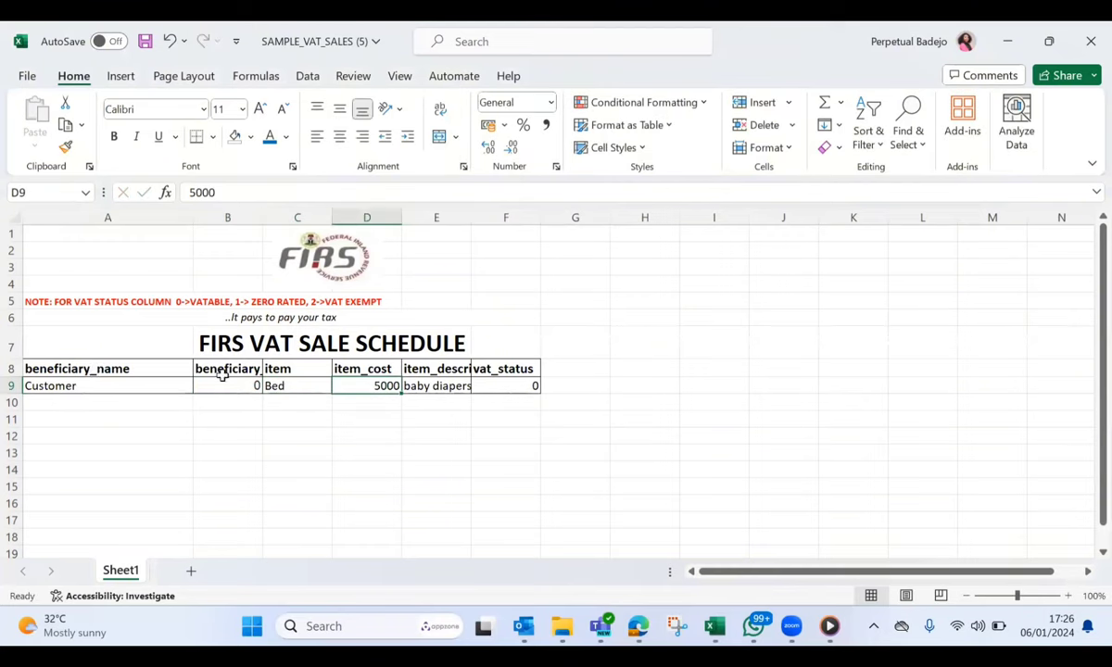
text(20000)
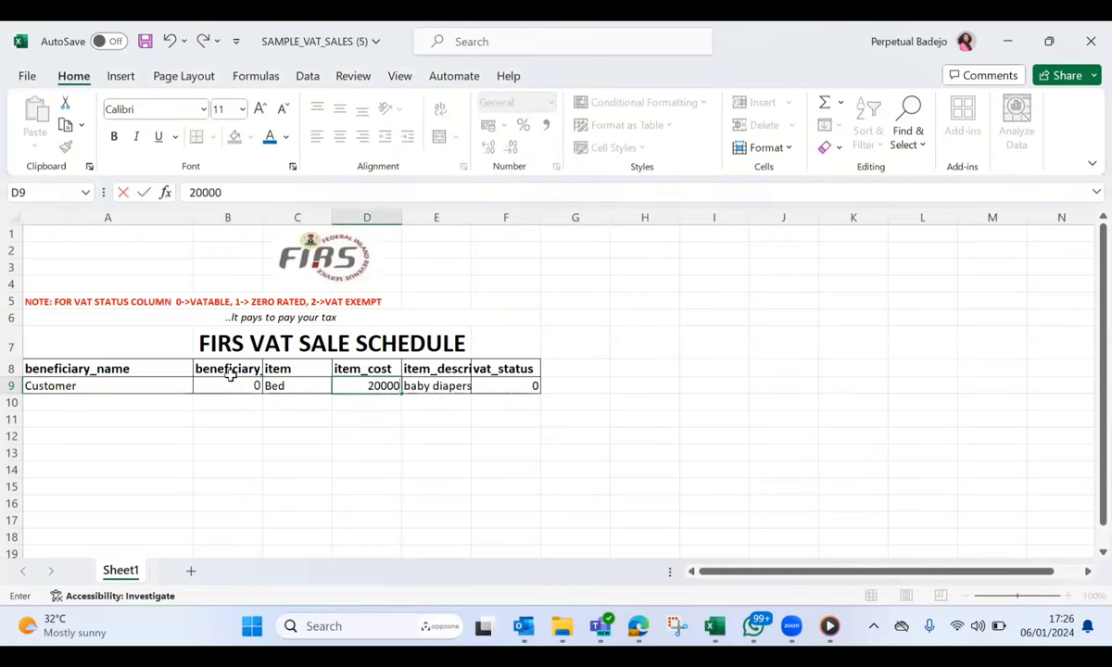
text(0)
key(Tab)
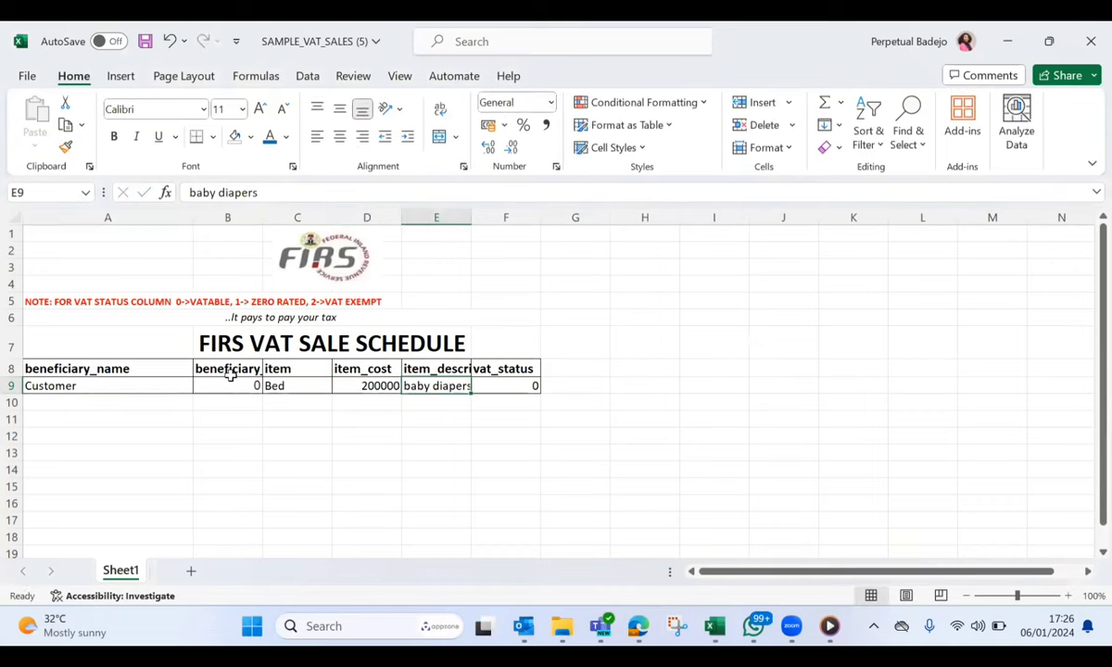
Step: Replace the item description in E9 with "Bed Sales for Jan 2024"
text(Bed for)
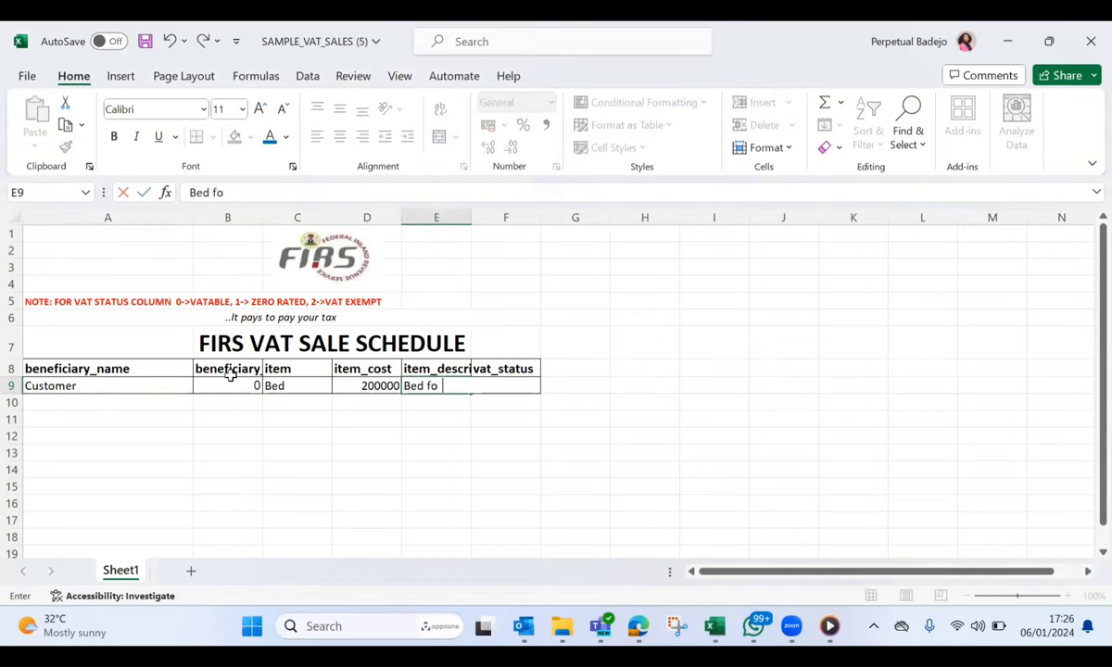
key(BackSpace)
key(BackSpace)
key(BackSpace)
key(BackSpace)
text(Sales fg)
key(BackSpace)
text(or)
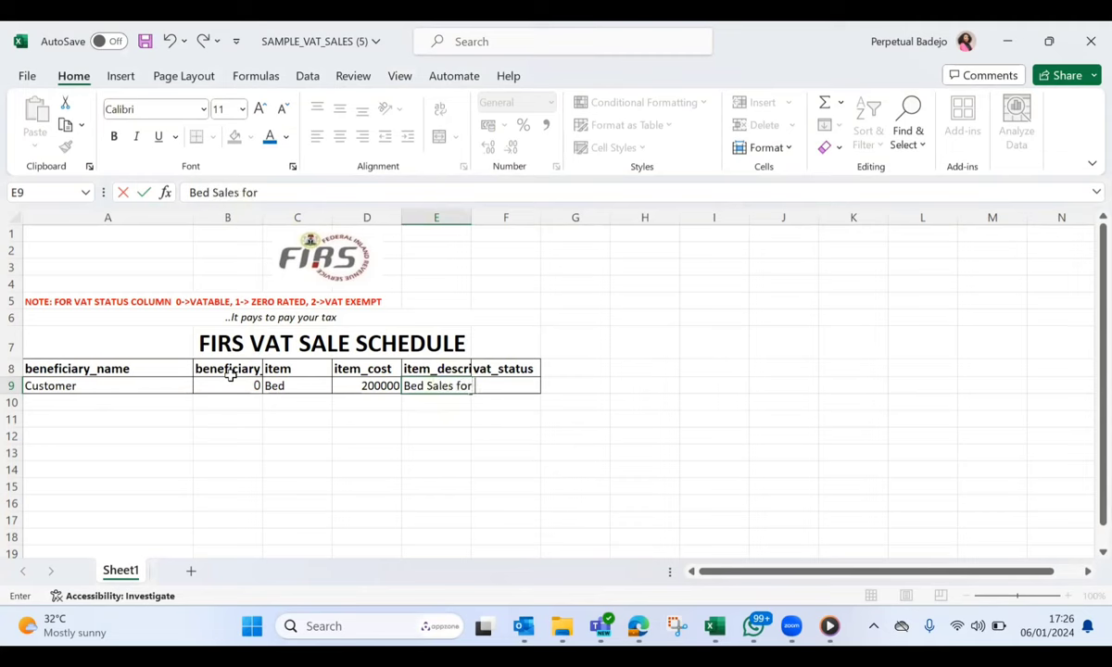
text( Jan 2023)
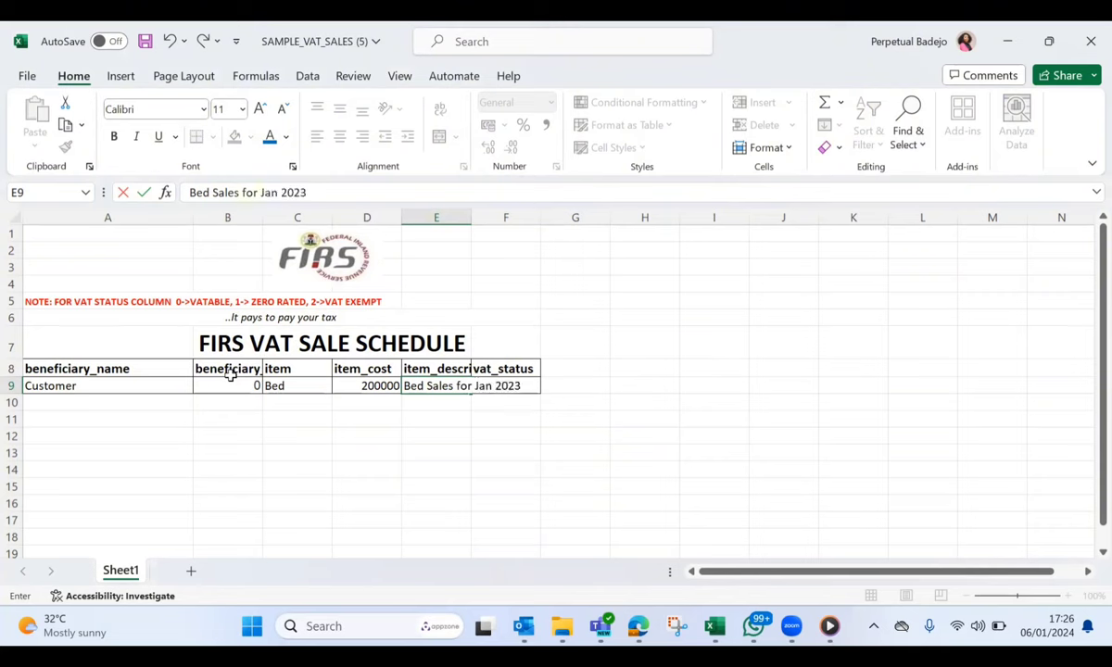
key(BackSpace)
text(4)
Step: Fit the width of column E to its contents so the whole item description shows
click(467, 219)
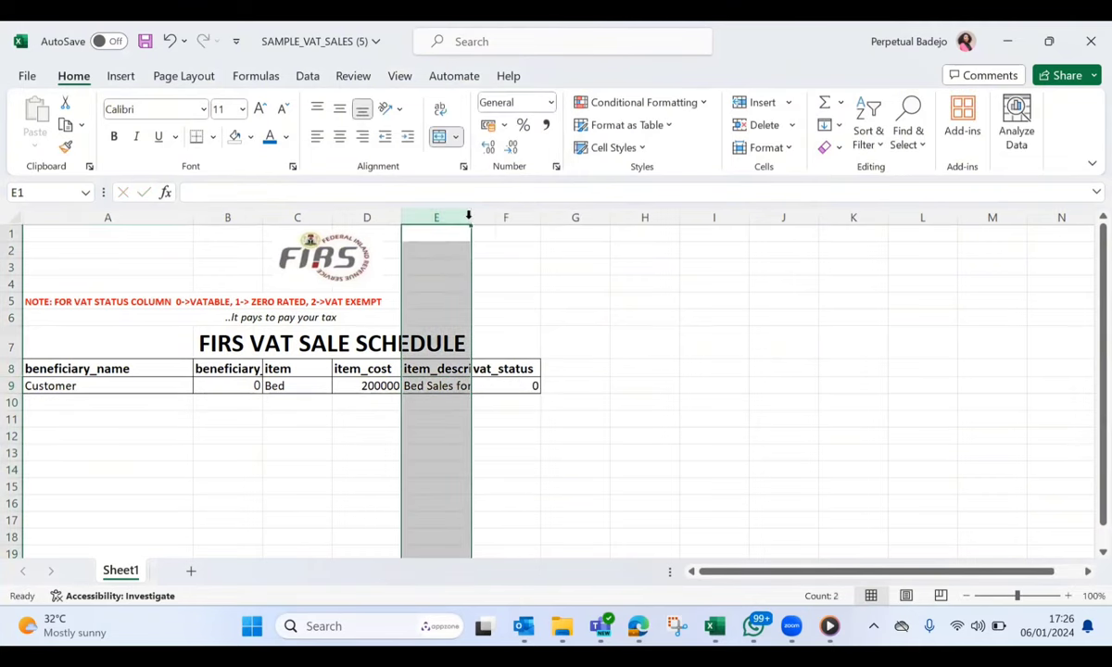
double_click(471, 218)
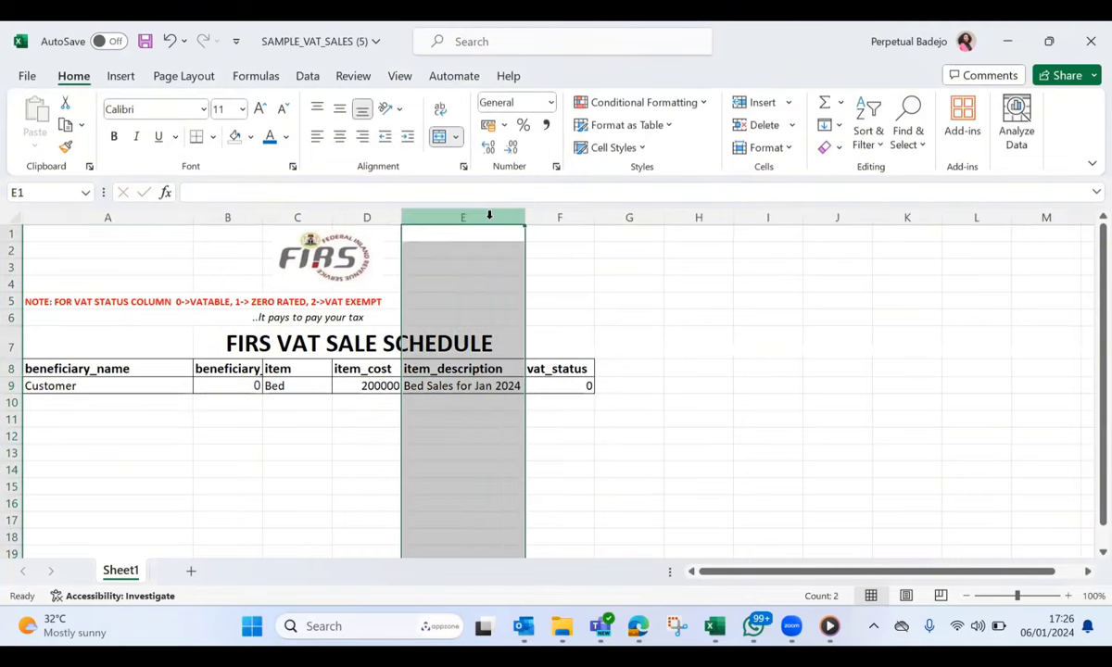
click(567, 385)
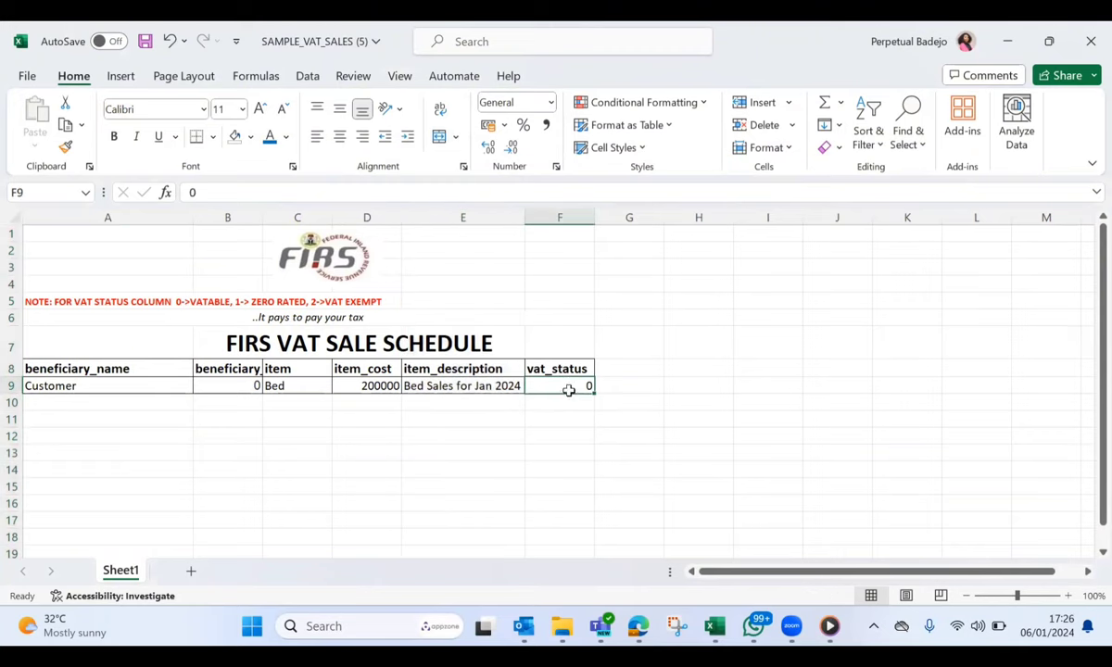
Step: Add the label "Input Vat" in E12 with the amount 50000 in F12
click(448, 435)
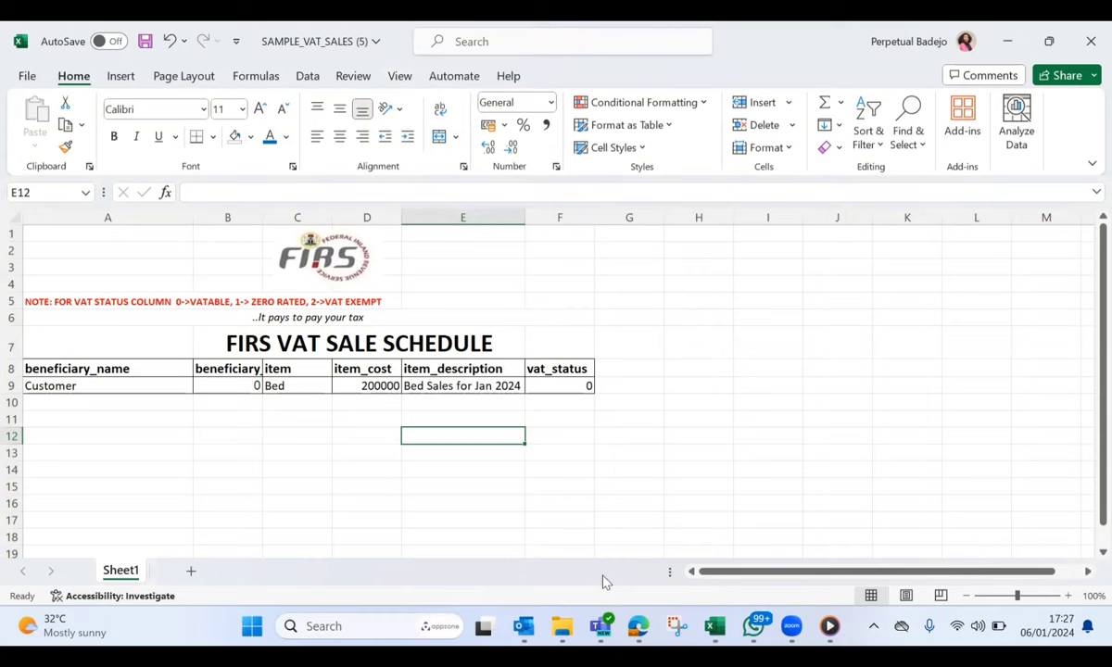
text(I)
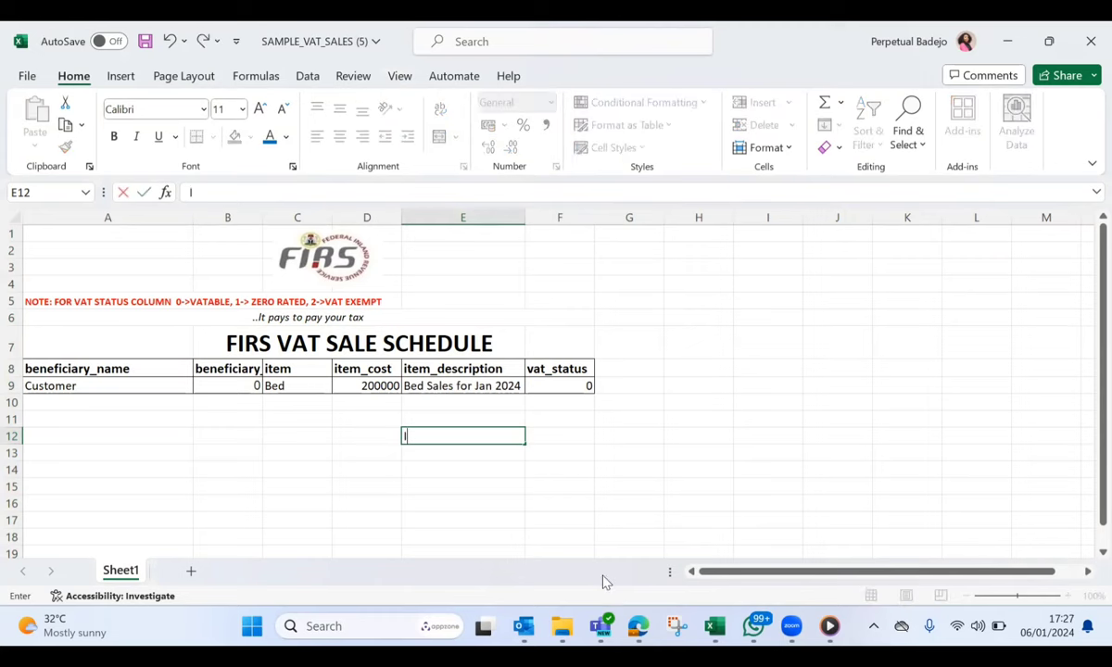
text(nputrVat)
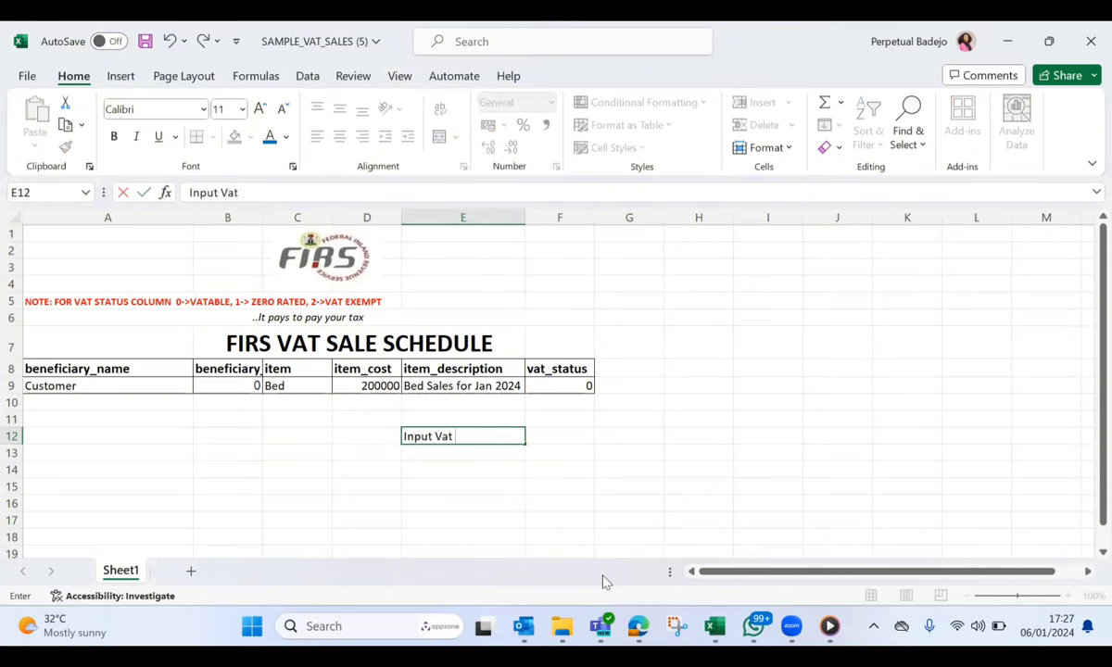
key(Tab)
text(50000)
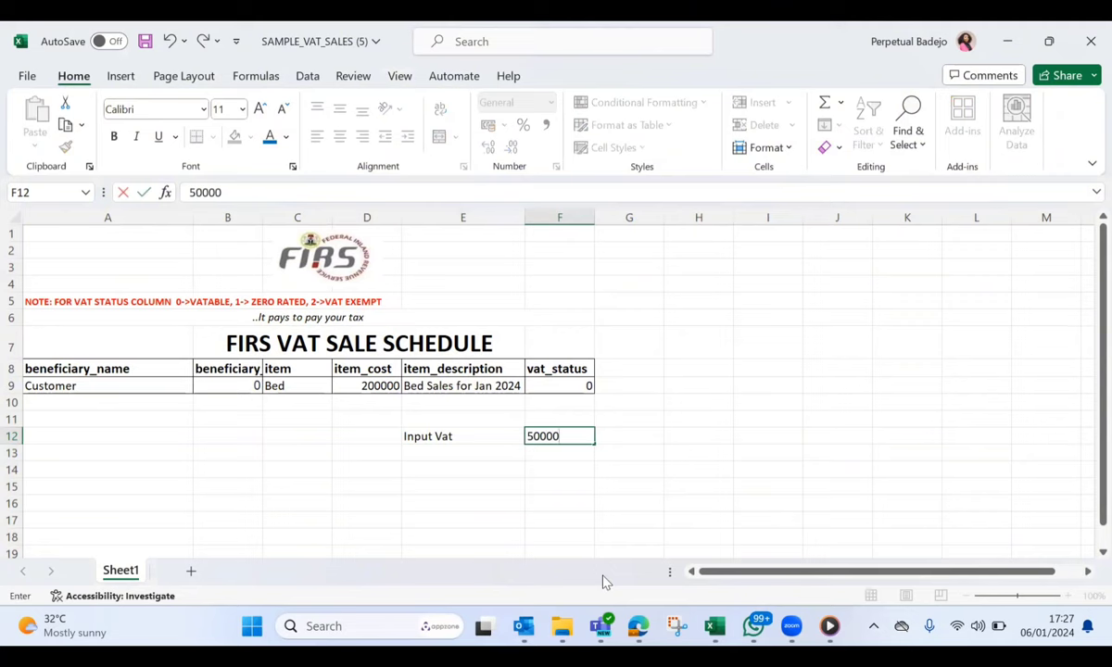
key(Return)
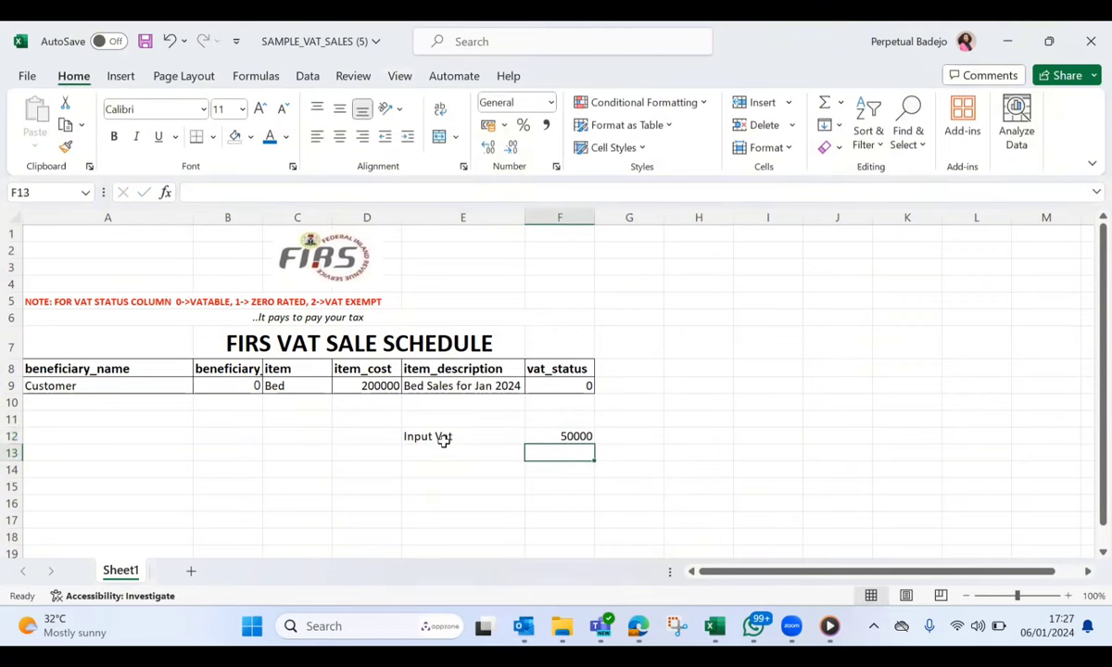
Step: Label E14 "Purchase amount" and calculate it in F14 with the formula =F12/0.075
click(446, 470)
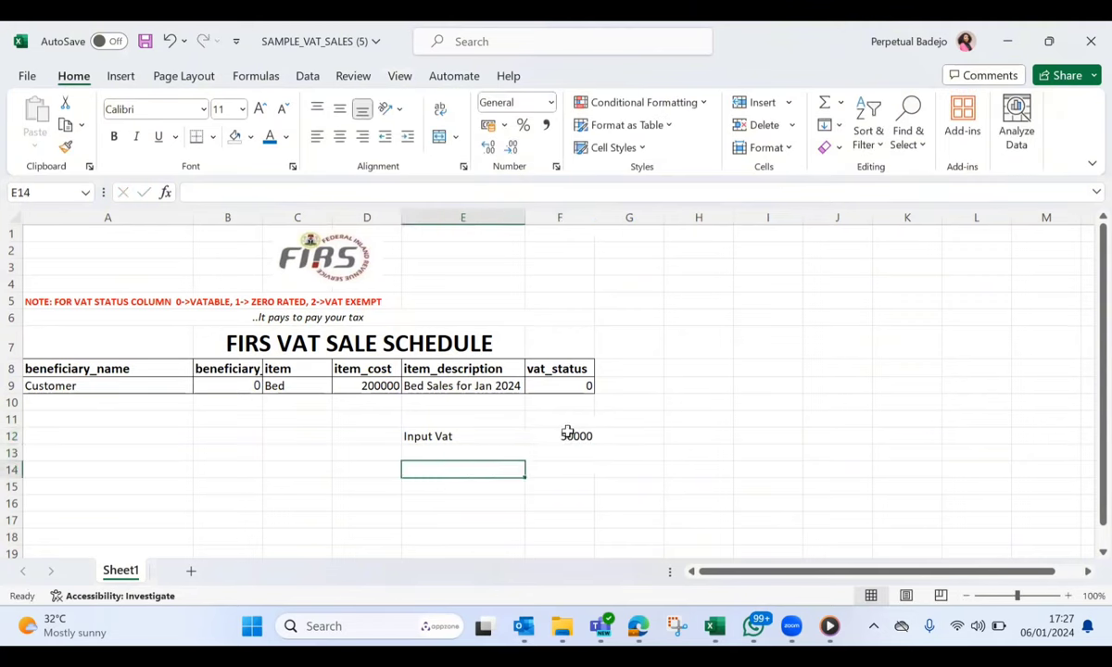
text(P)
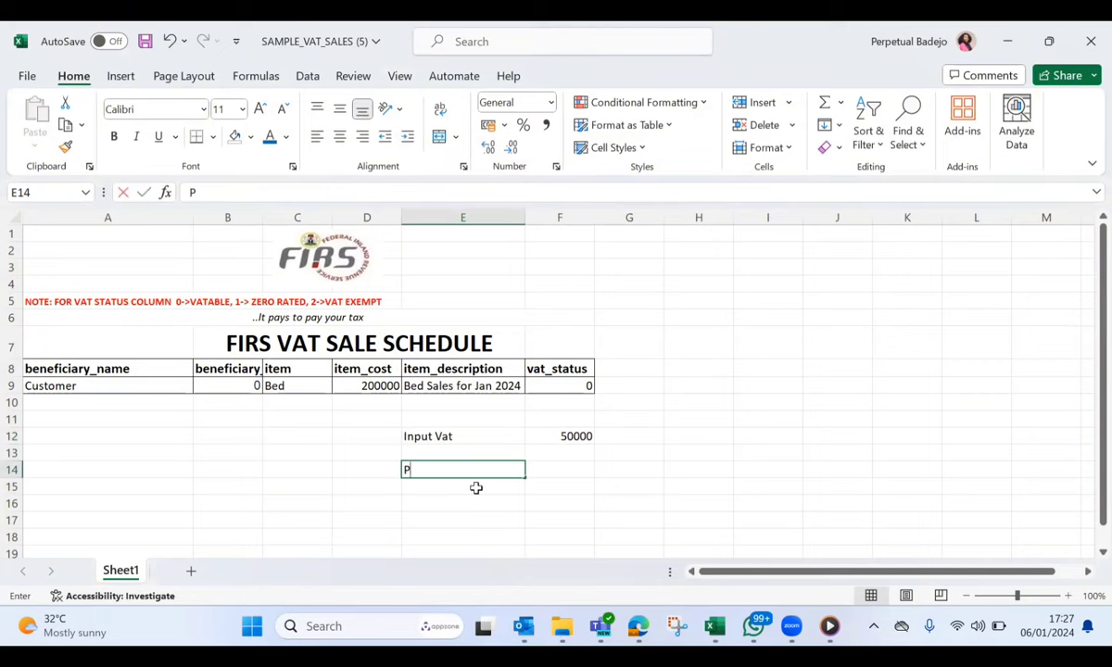
text(urchase am)
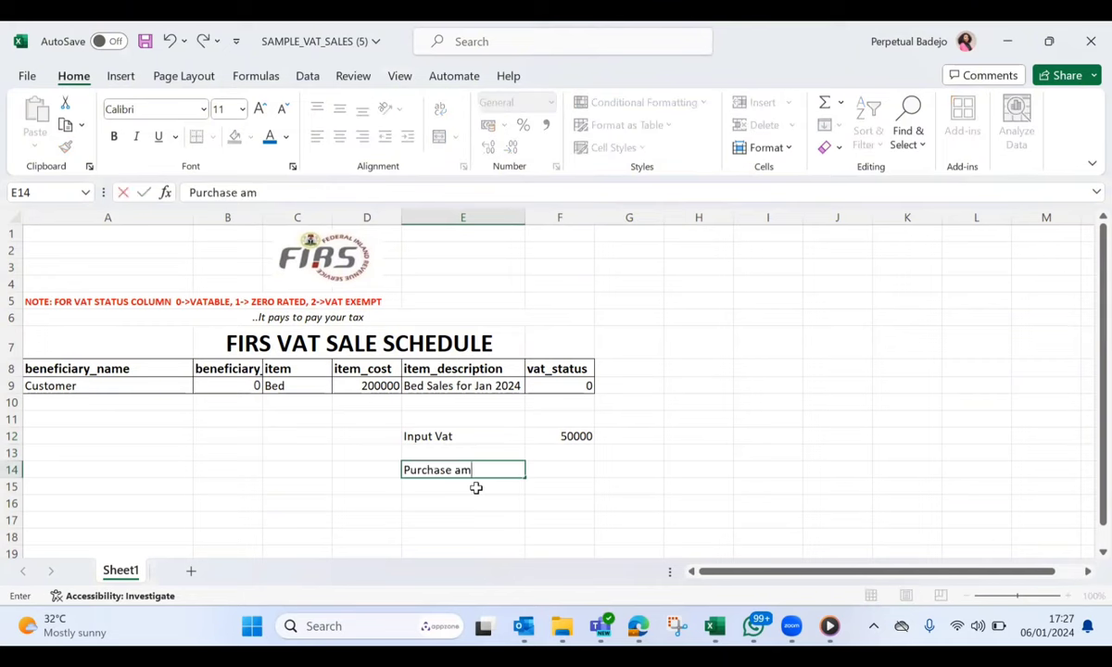
text(ount)
key(Tab)
text(=)
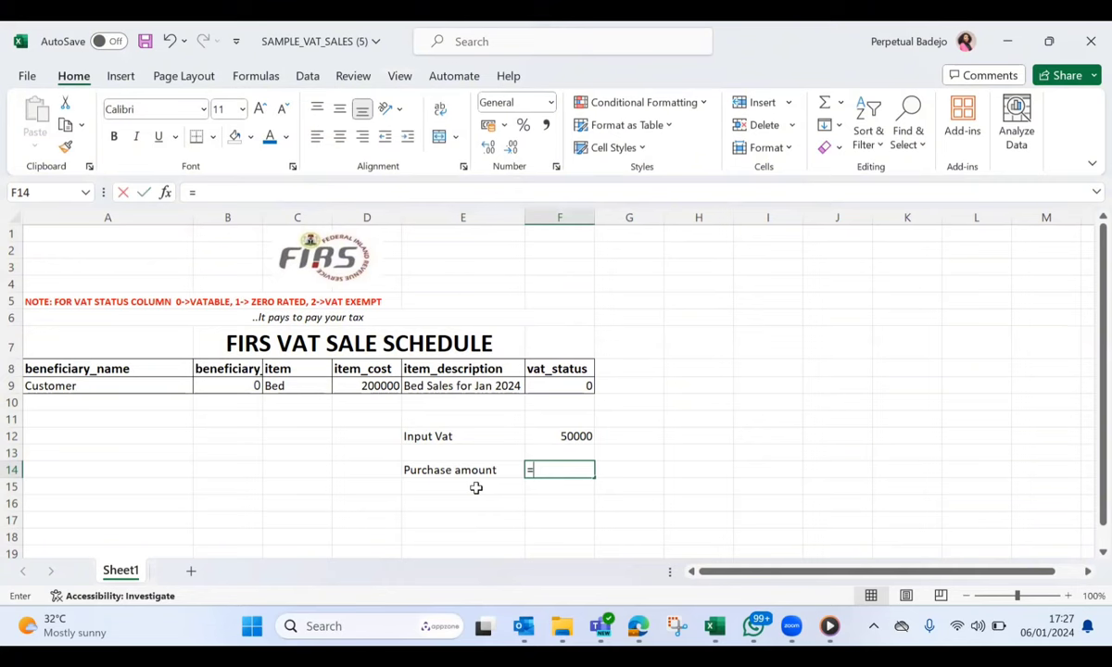
click(554, 438)
text(/)
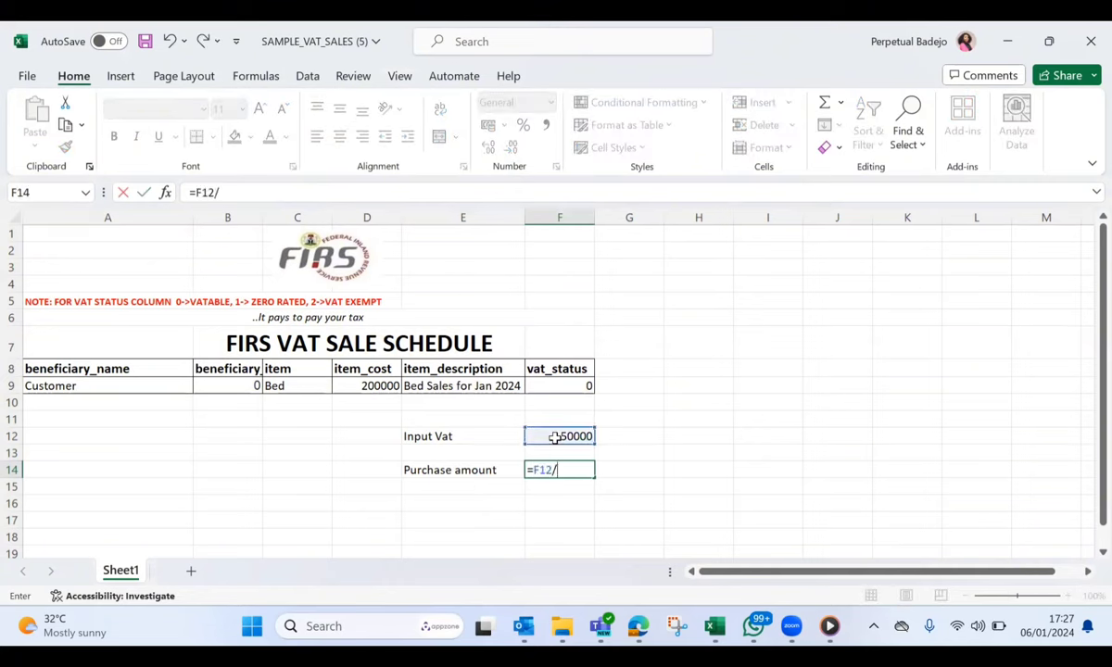
text(0.075)
key(Return)
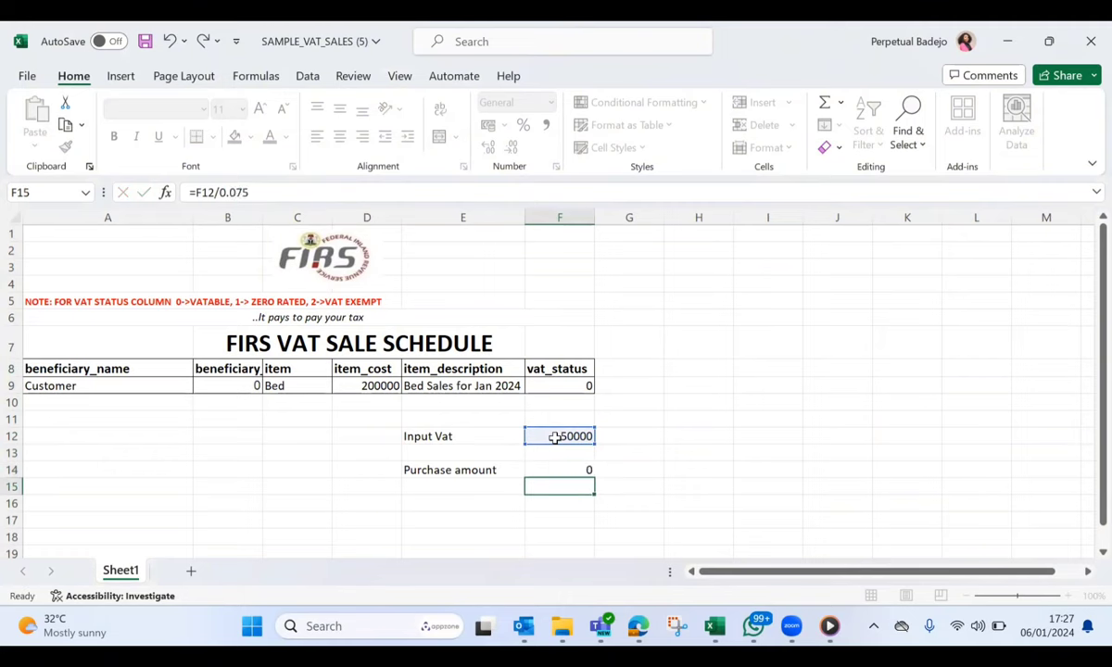
click(552, 470)
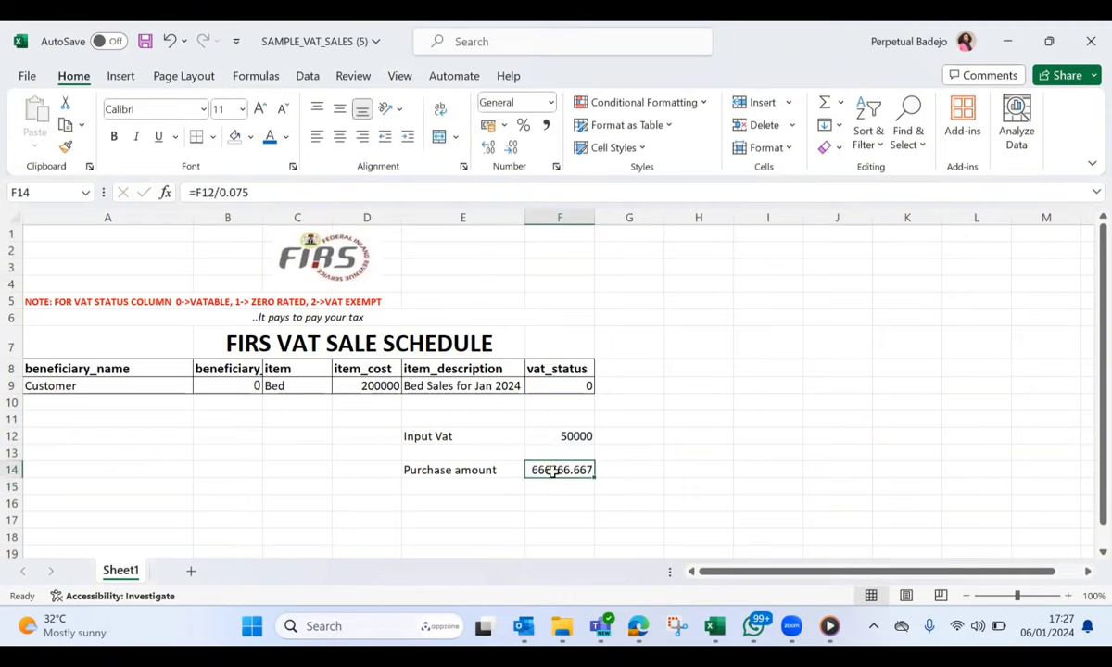
Step: Cross-check the input VAT in G13 with the formula =F14*0.075 and clear that cell
click(643, 454)
text(=)
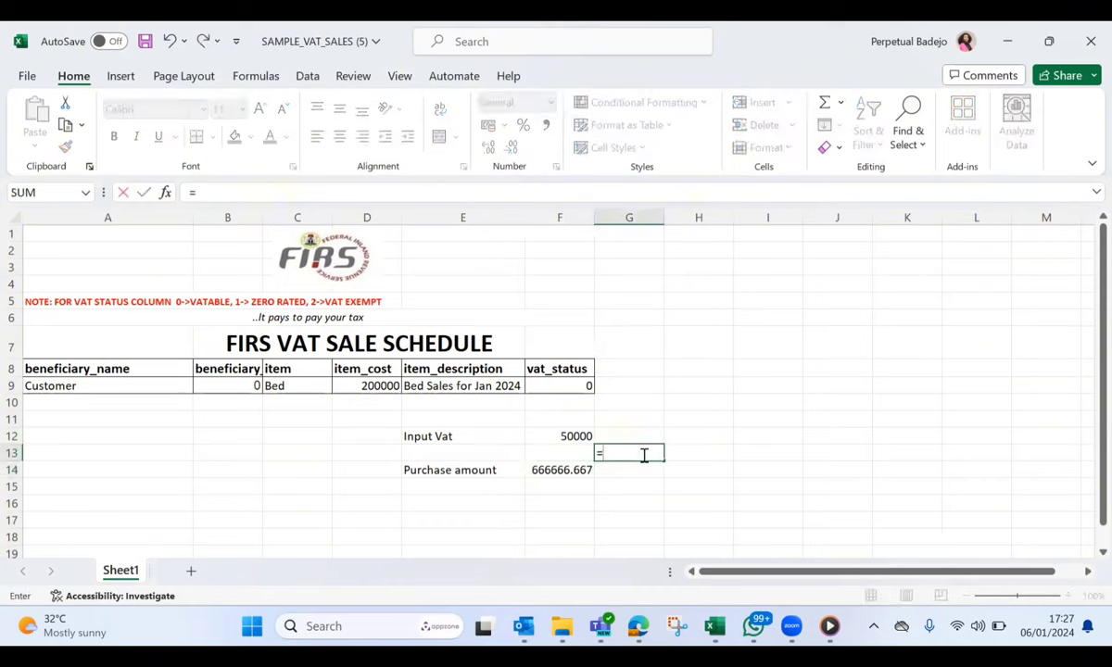
click(567, 470)
text(*0.075)
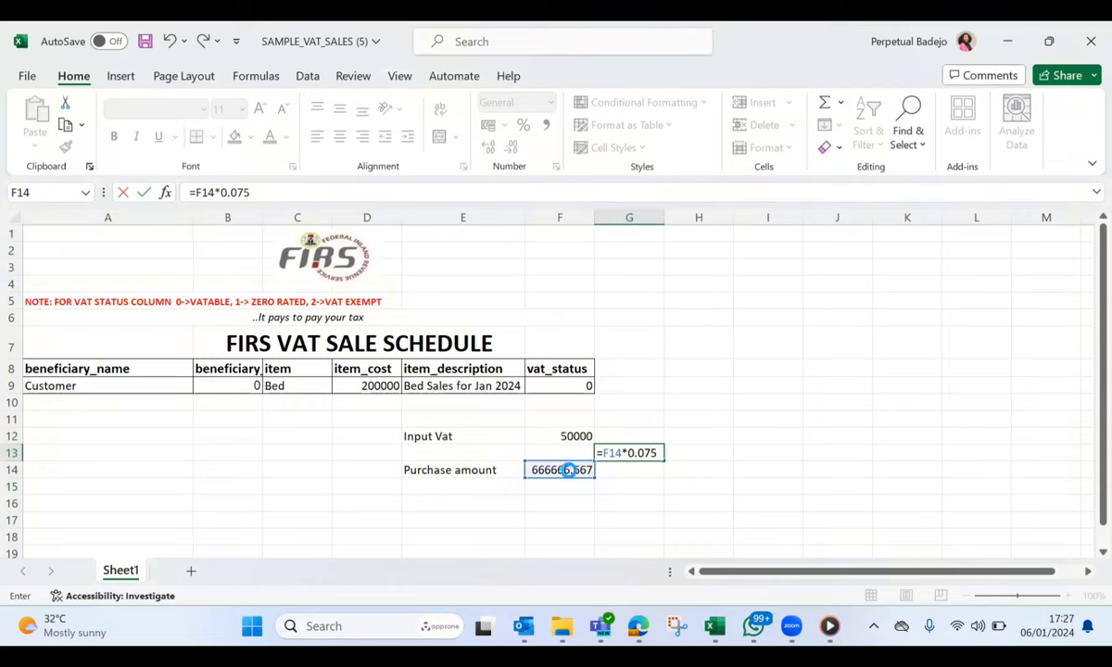
key(Return)
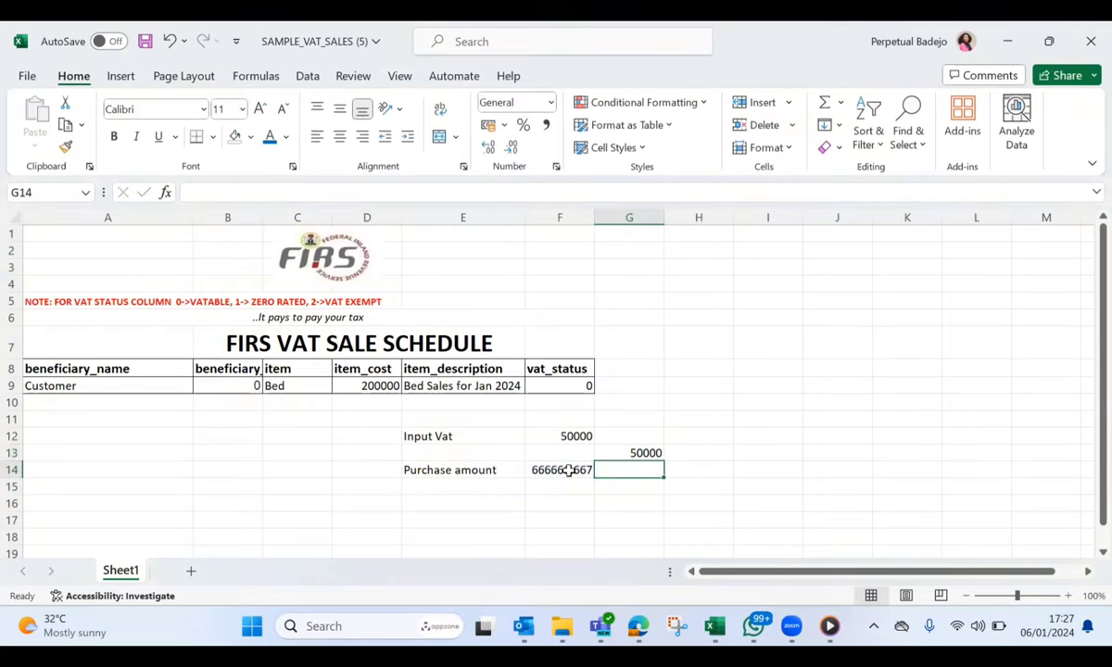
click(566, 469)
click(614, 449)
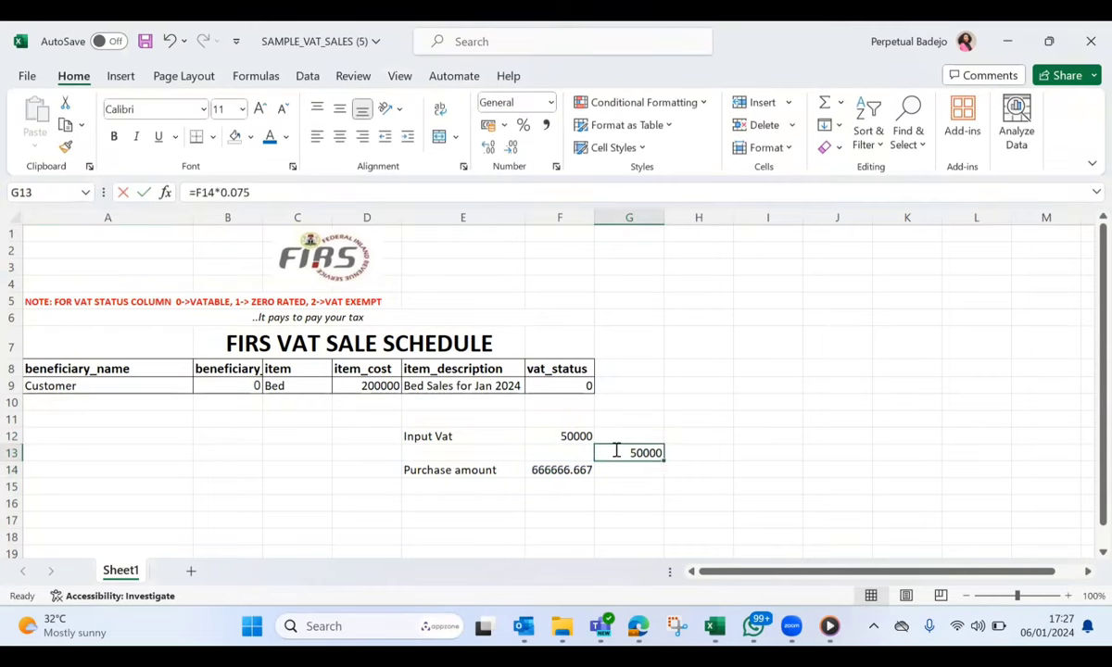
key(BackSpace)
click(676, 470)
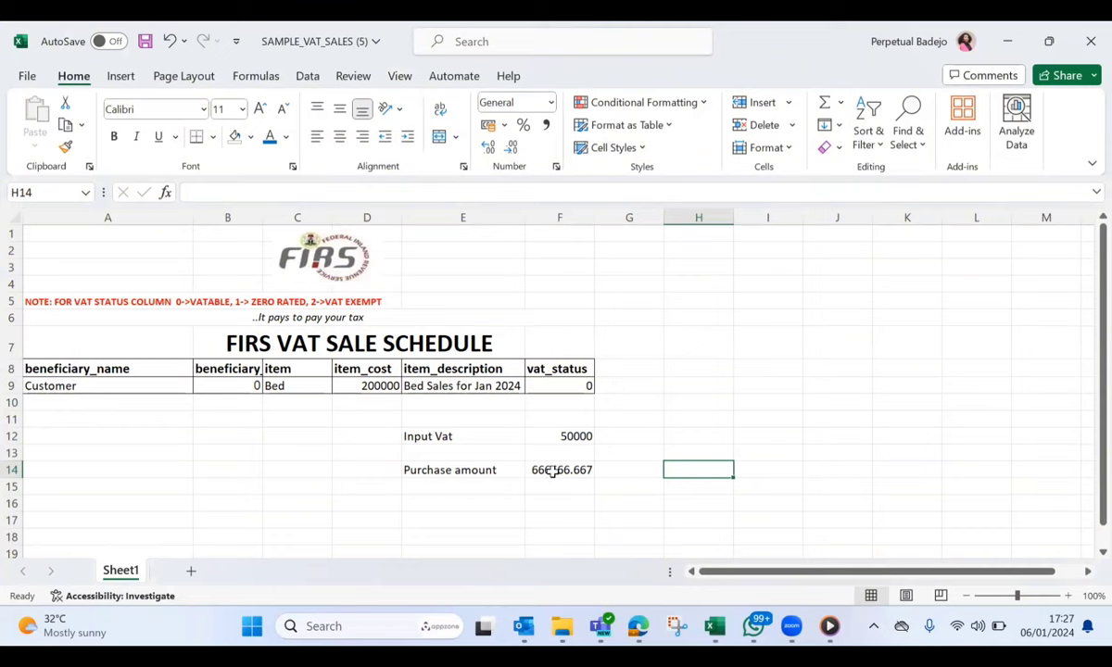
click(551, 469)
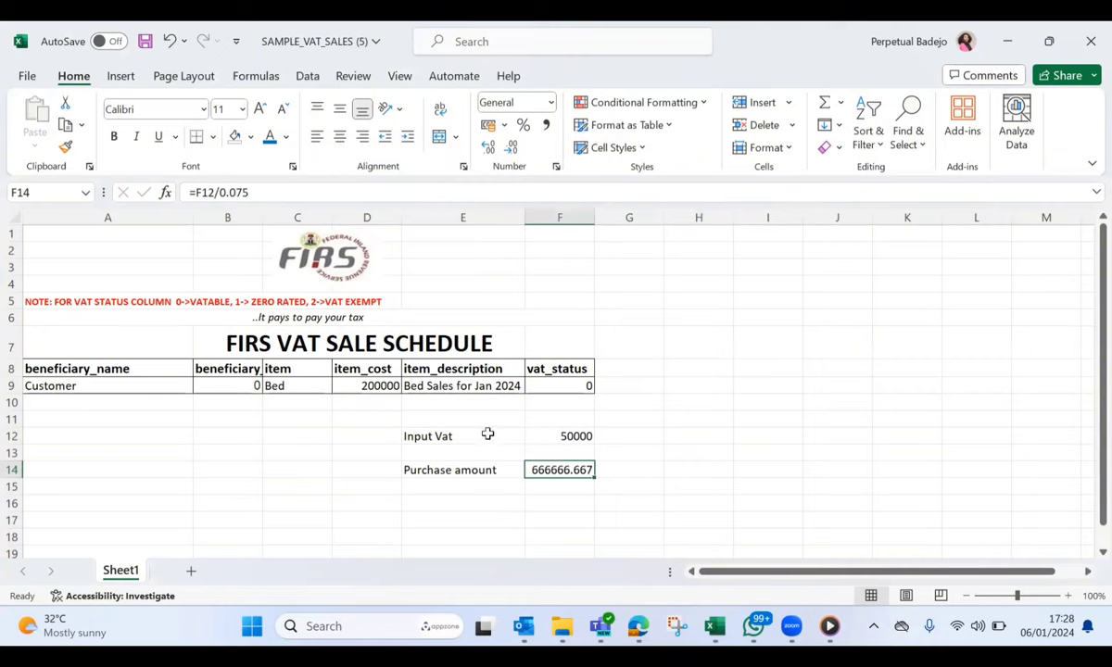
click(563, 434)
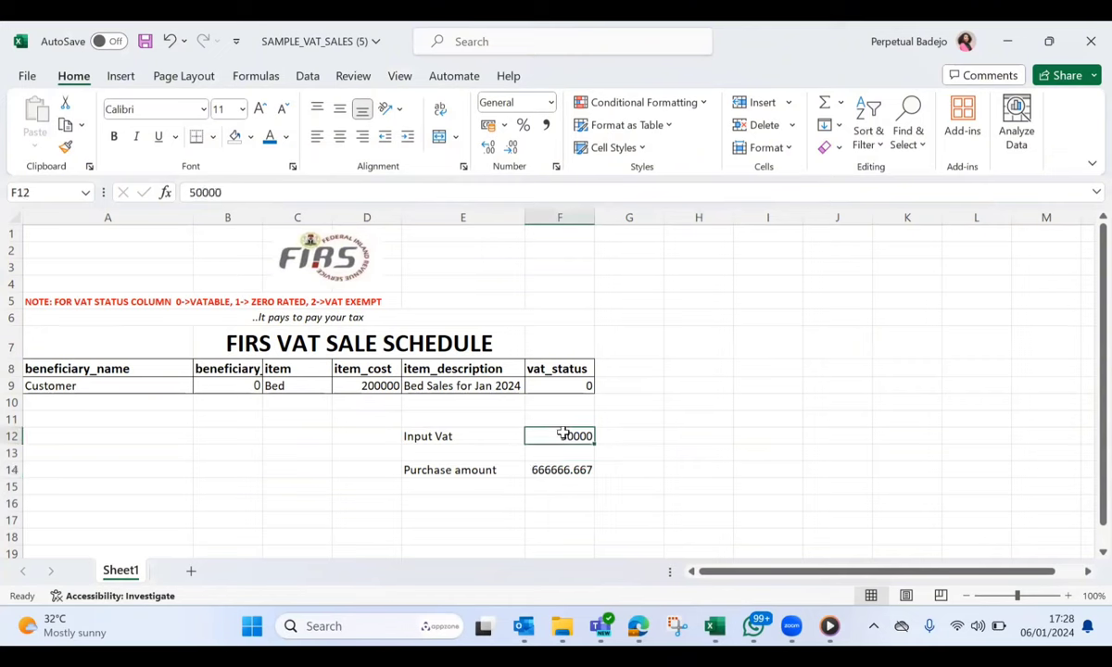
click(355, 386)
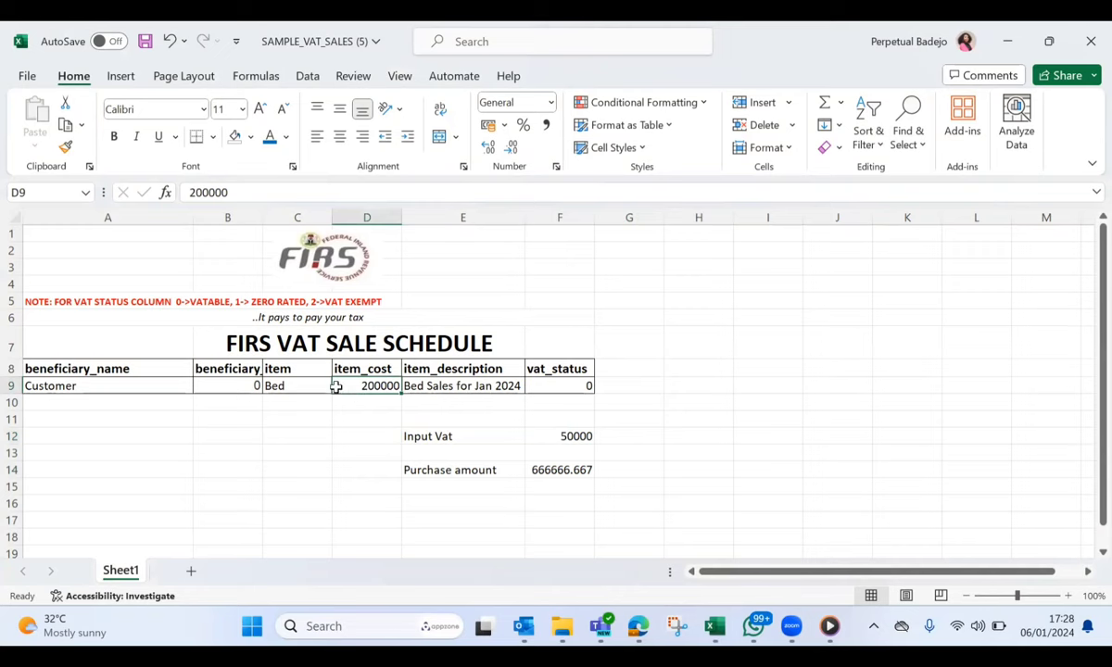
click(367, 468)
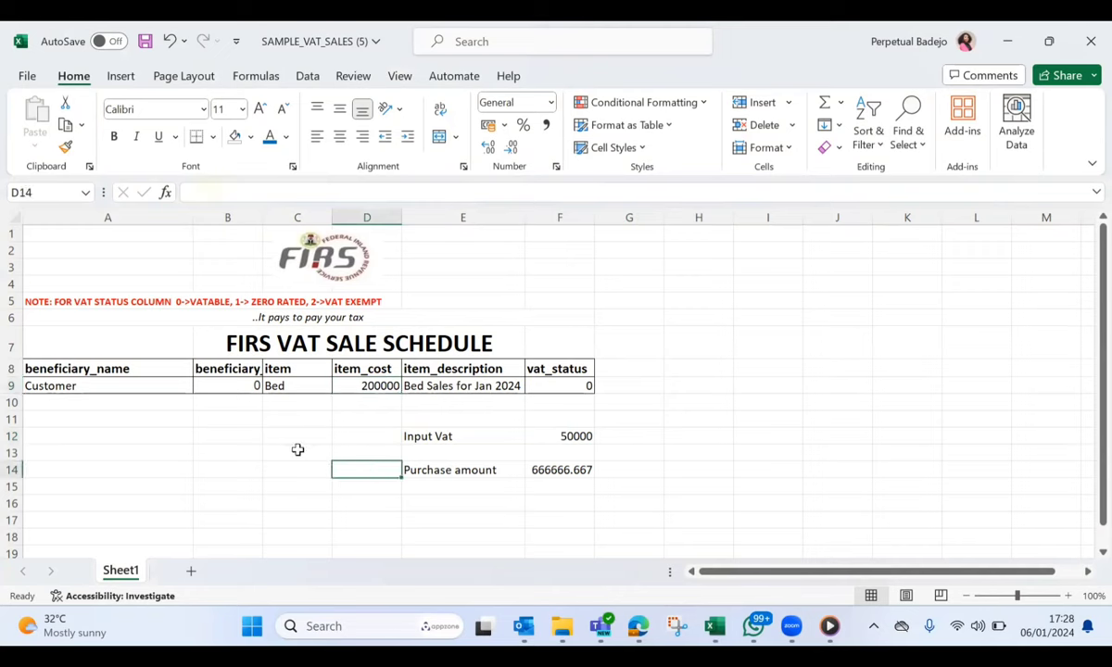
Step: Add the label "Output" in H12 with the amount 200000 in I12
click(694, 433)
text(Output)
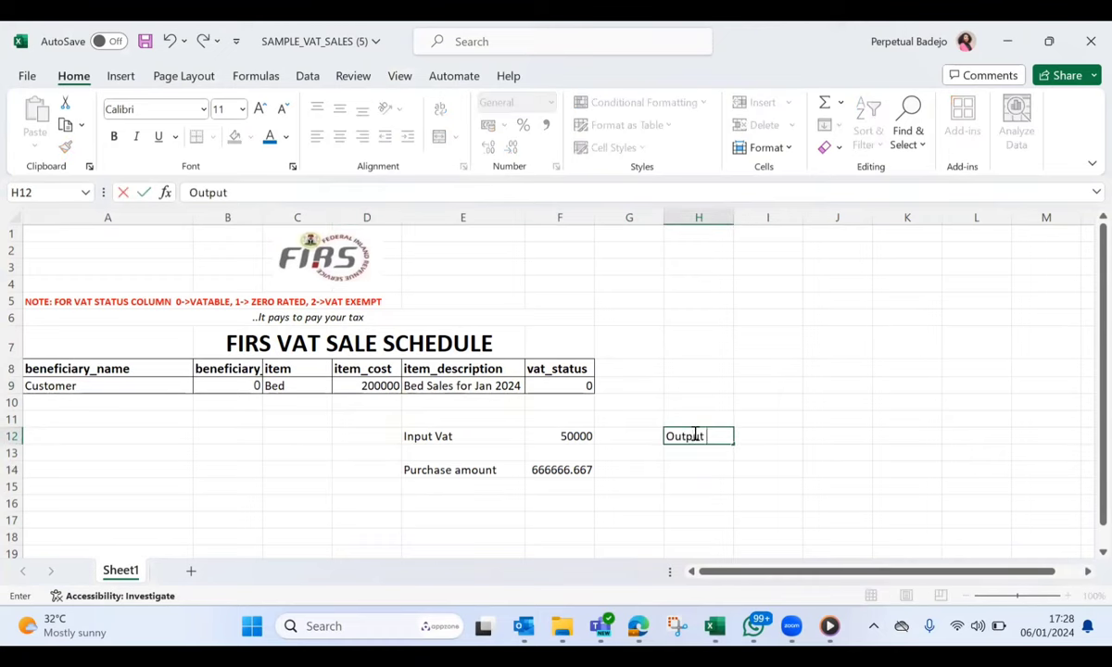
key(Tab)
text(2)
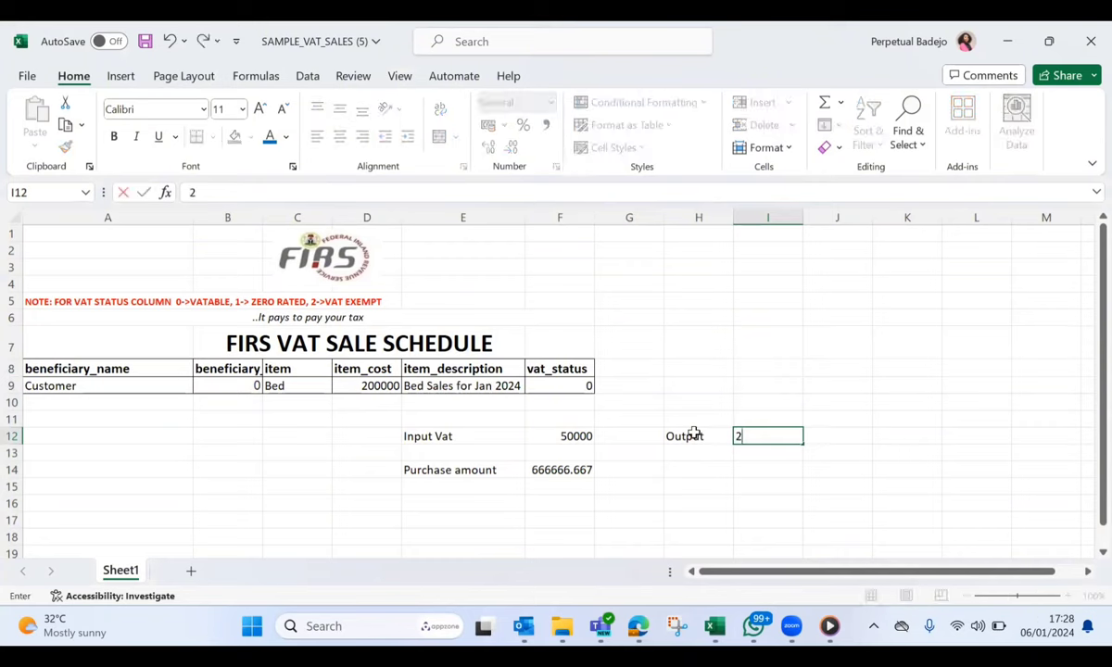
text(00000)
key(Return)
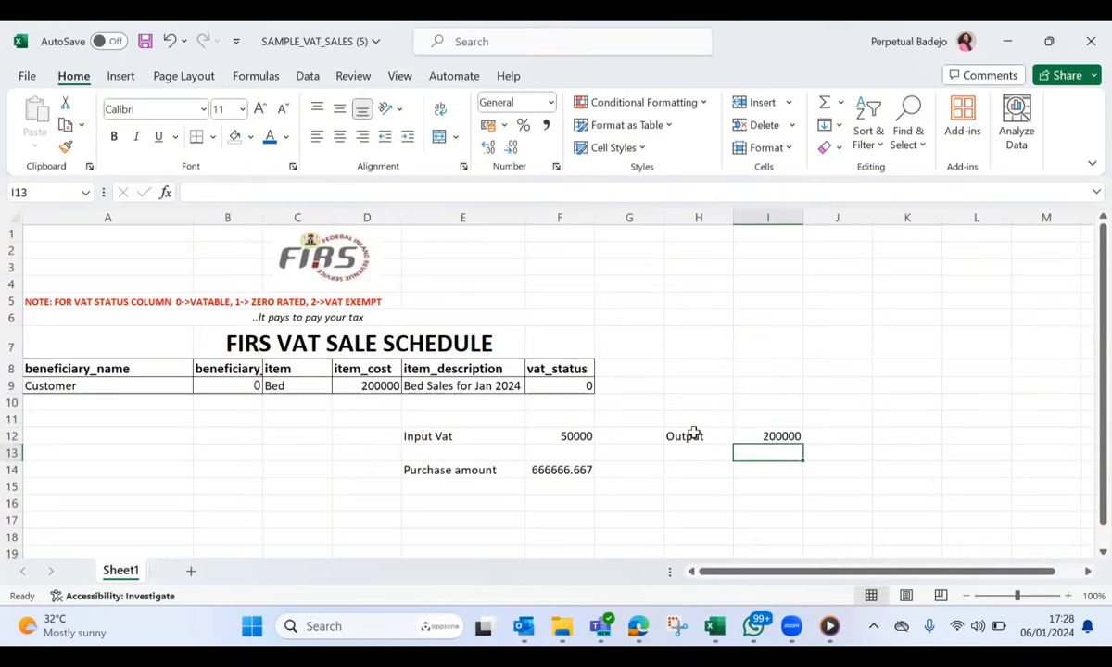
Step: Add the label "Sales Amount" in H14, two rows below the output label
key(Left)
key(Down)
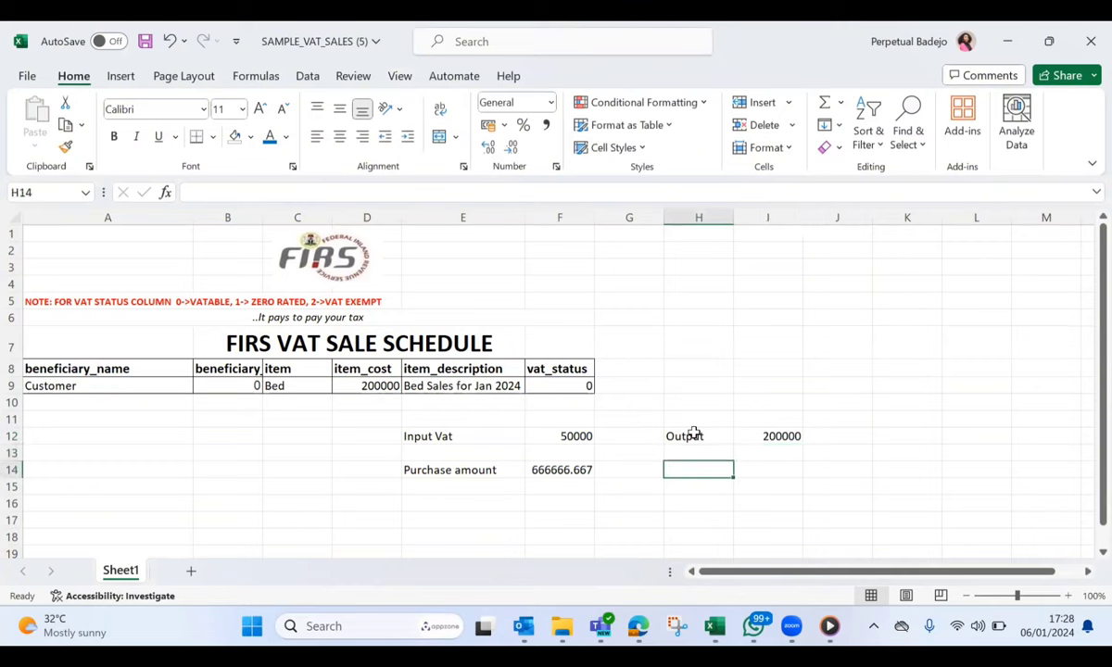
text(Sales AM)
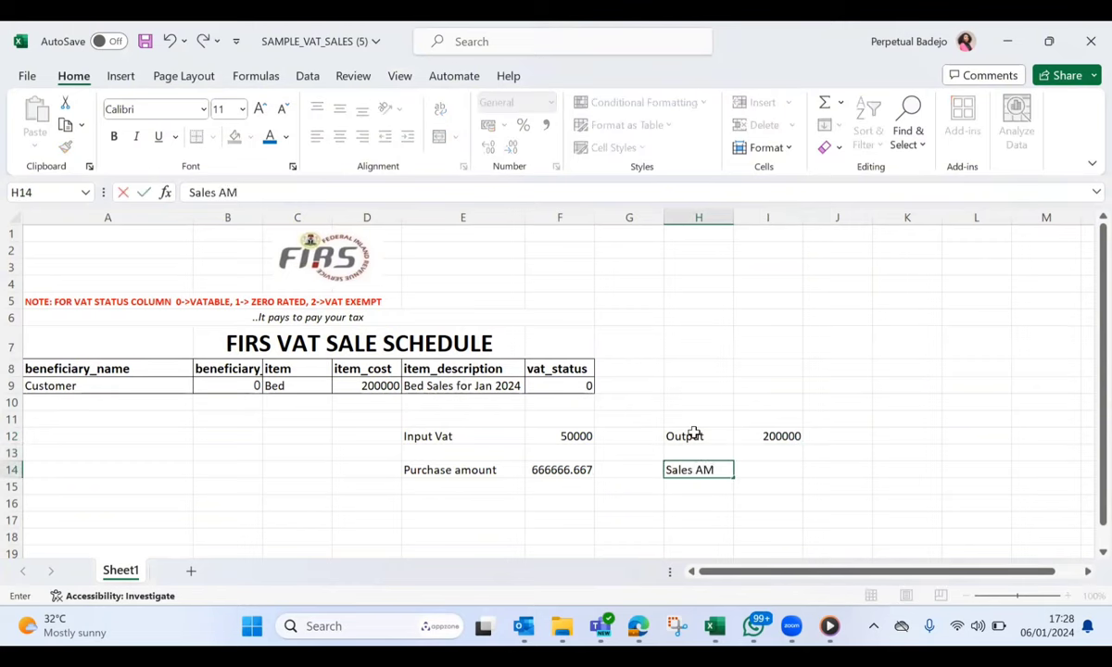
key(BackSpace)
text(mount)
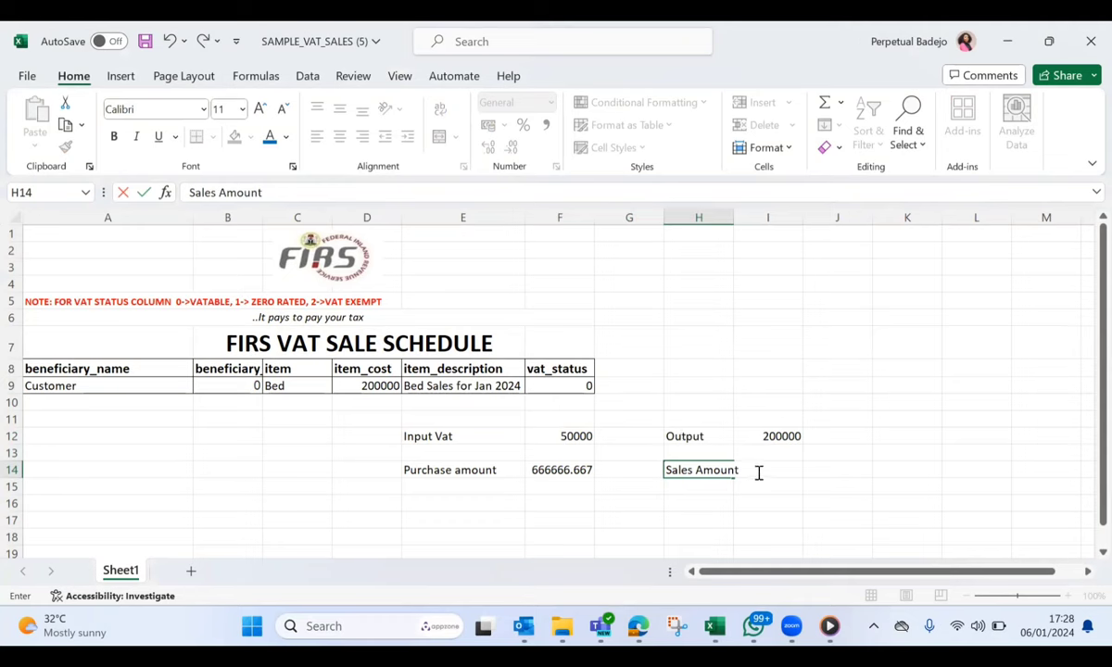
key(Return)
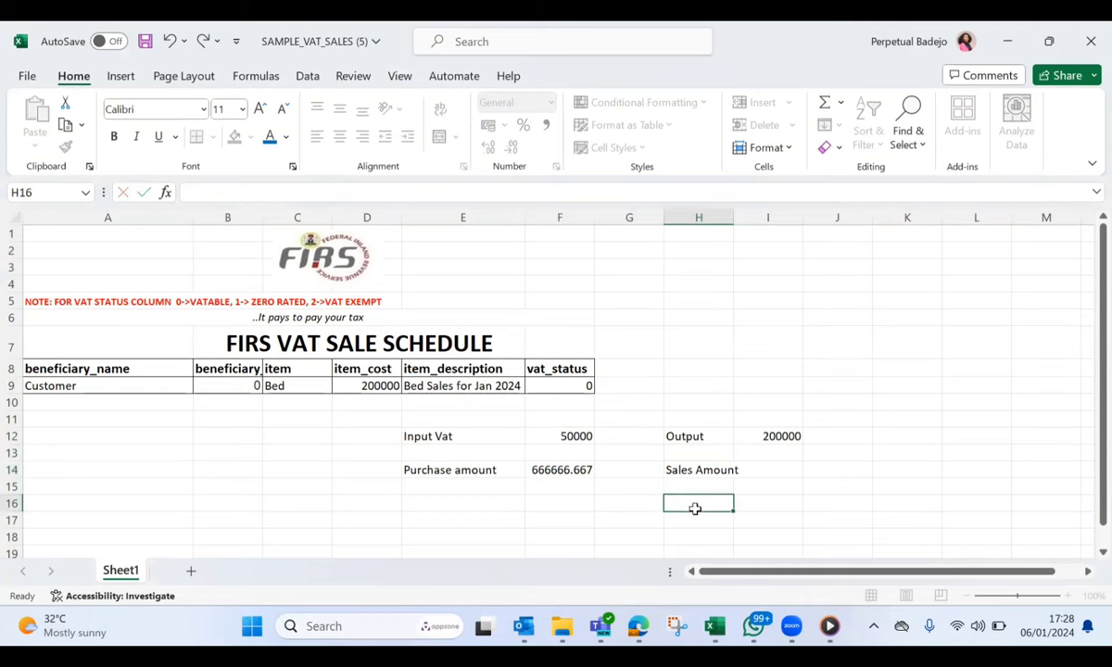
Step: Calculate the sales amount in I14 with the formula =I12/0.075
key(Right)
key(Up)
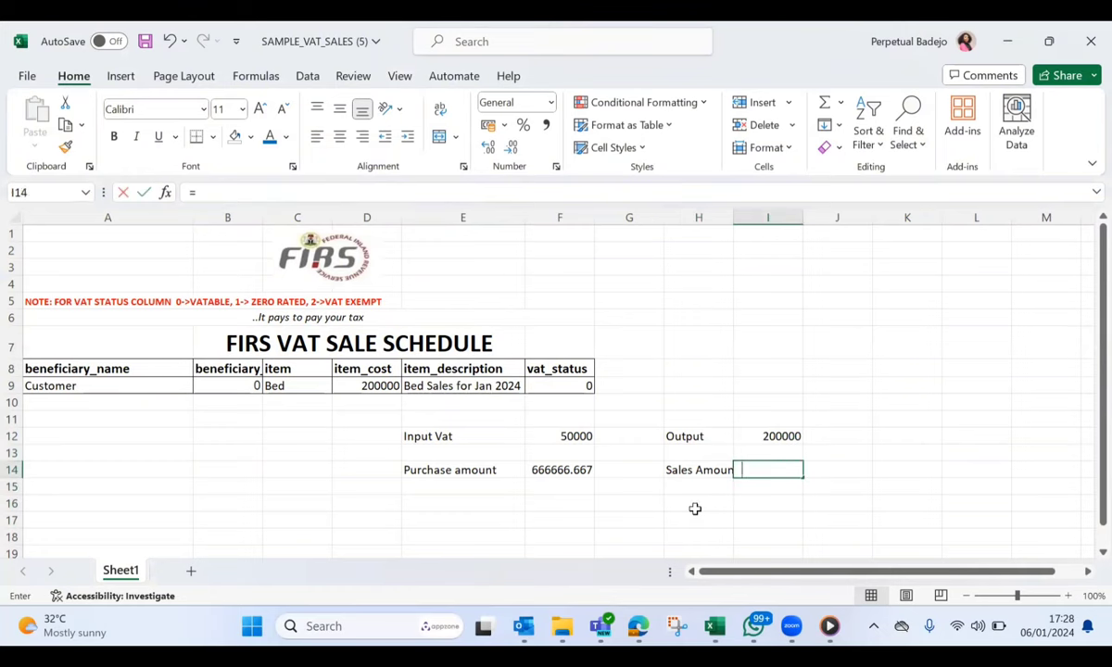
text(=)
click(765, 439)
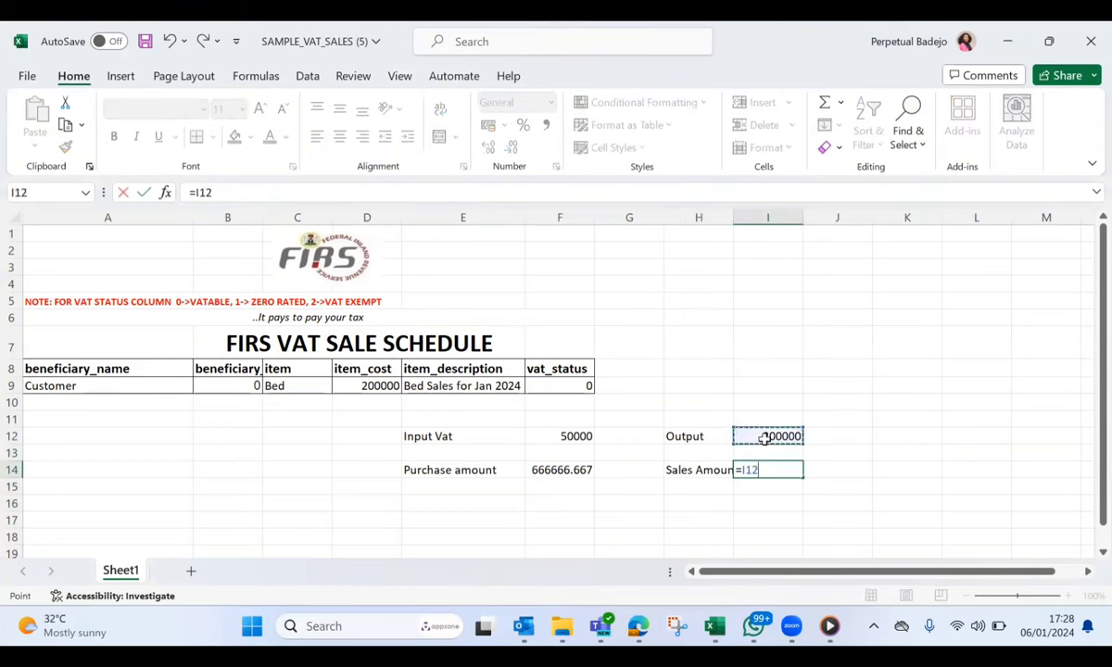
text(/0.075)
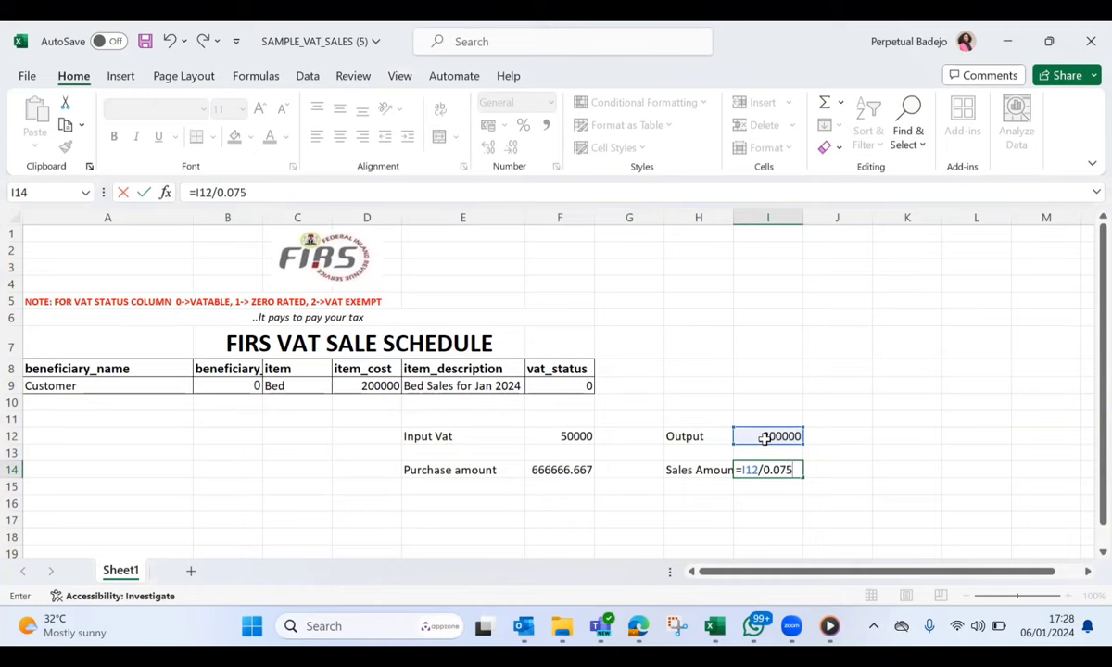
key(Return)
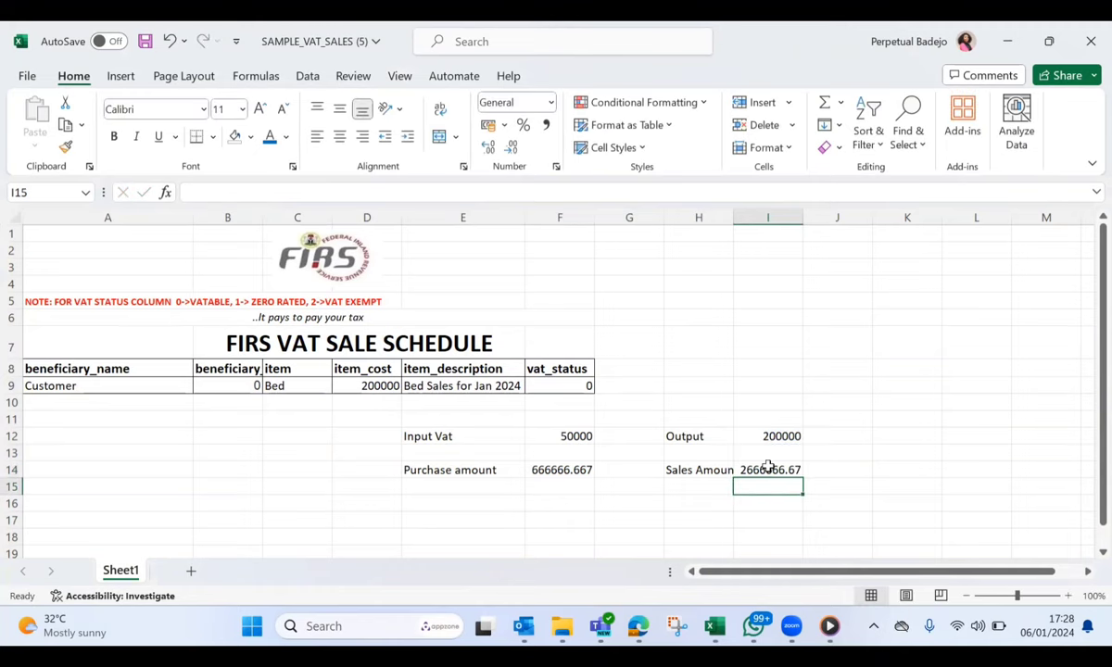
Step: Copy the calculated sales amount from I14 into the item_cost cell D9 as a value only
click(767, 468)
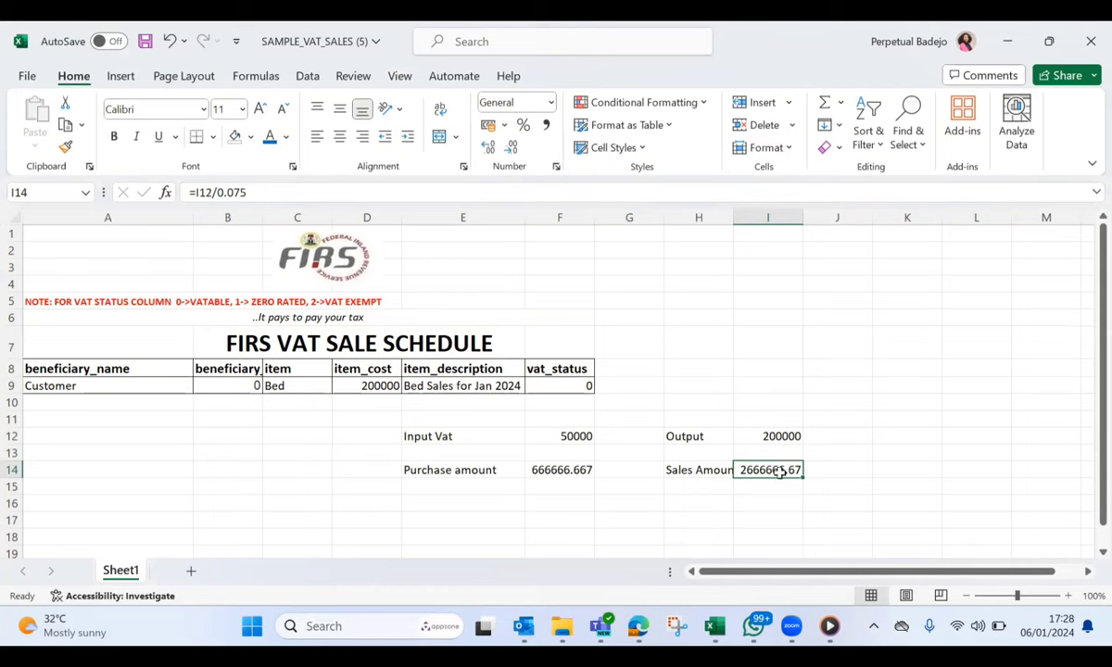
key(ctrl+c)
click(355, 383)
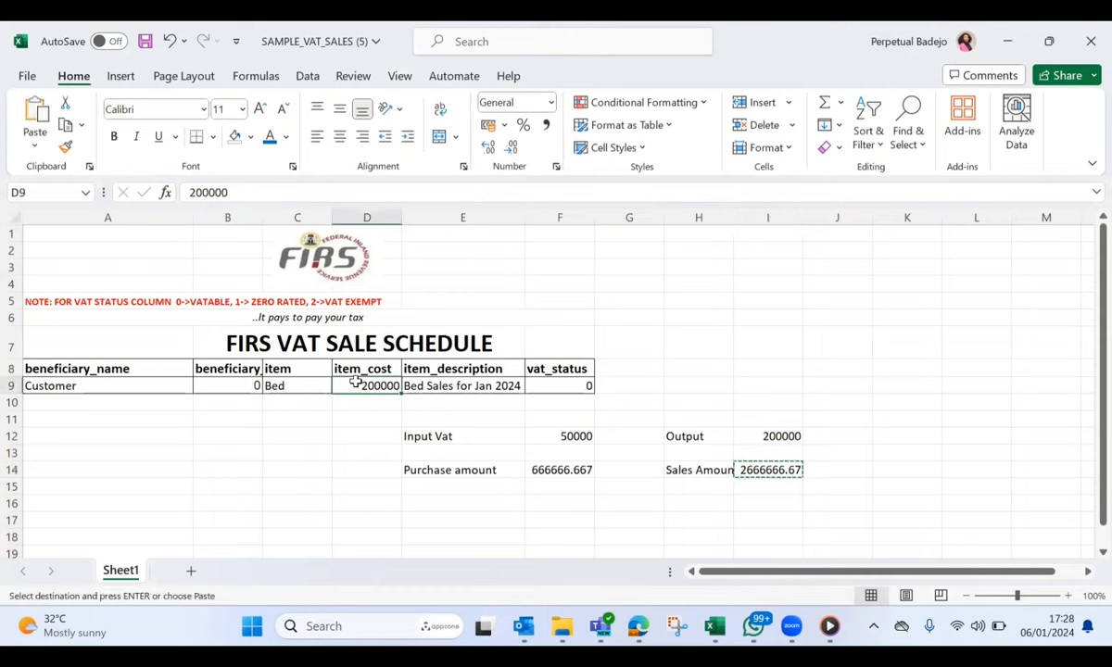
key(ctrl+v)
click(428, 407)
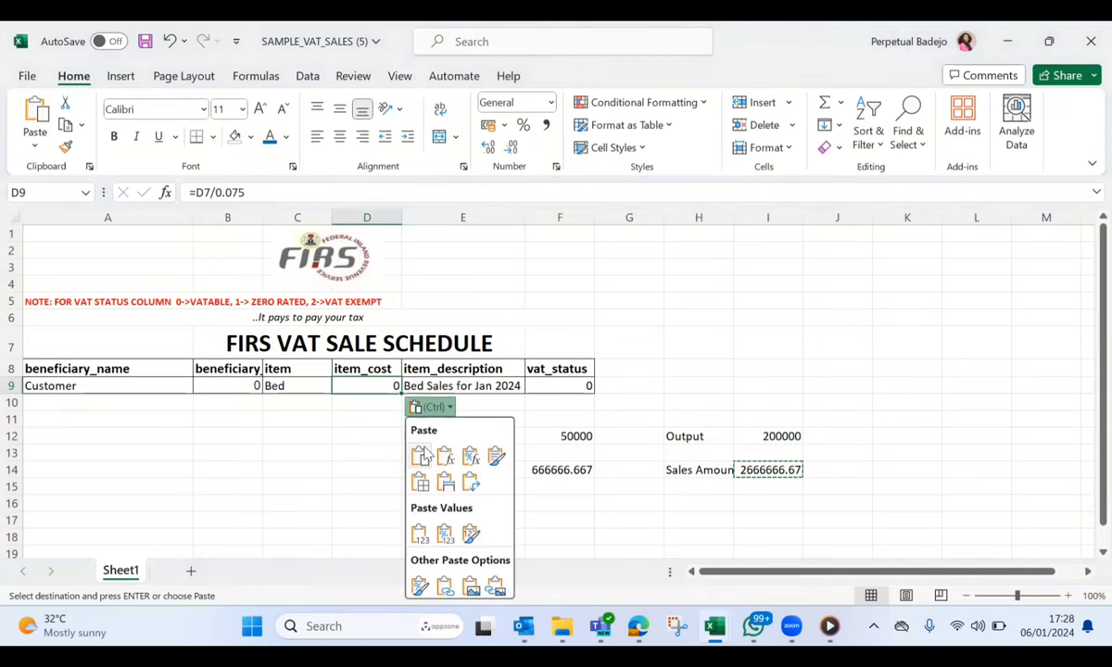
key(ctrl+shift+v)
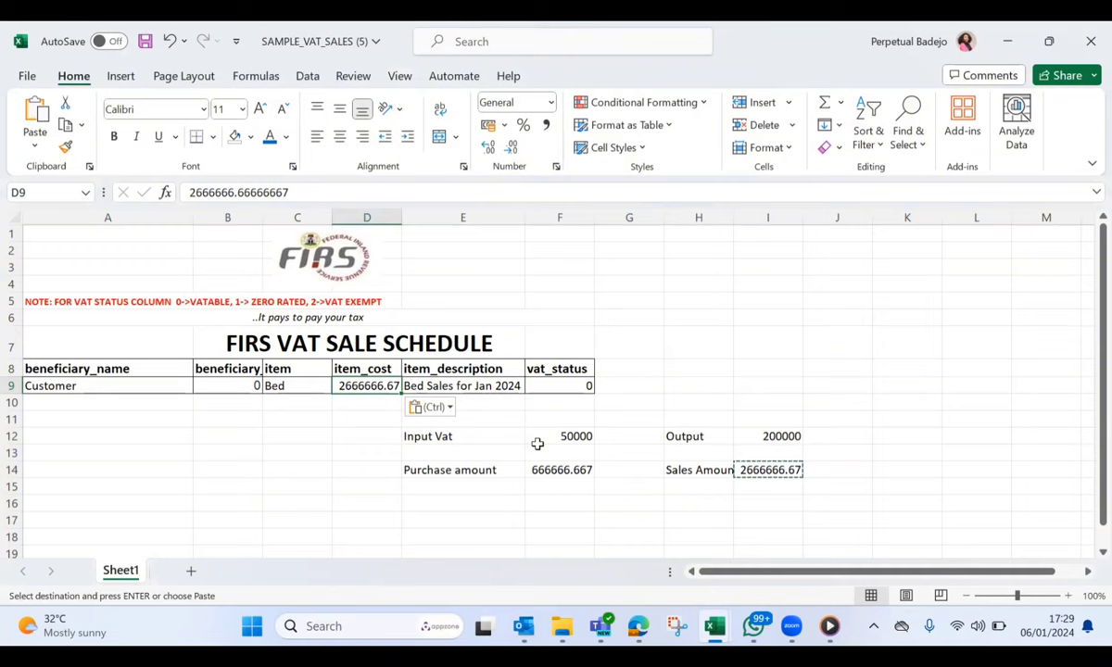
Step: Clear the working figures in D12:K16 below the schedule and save the workbook
click(552, 436)
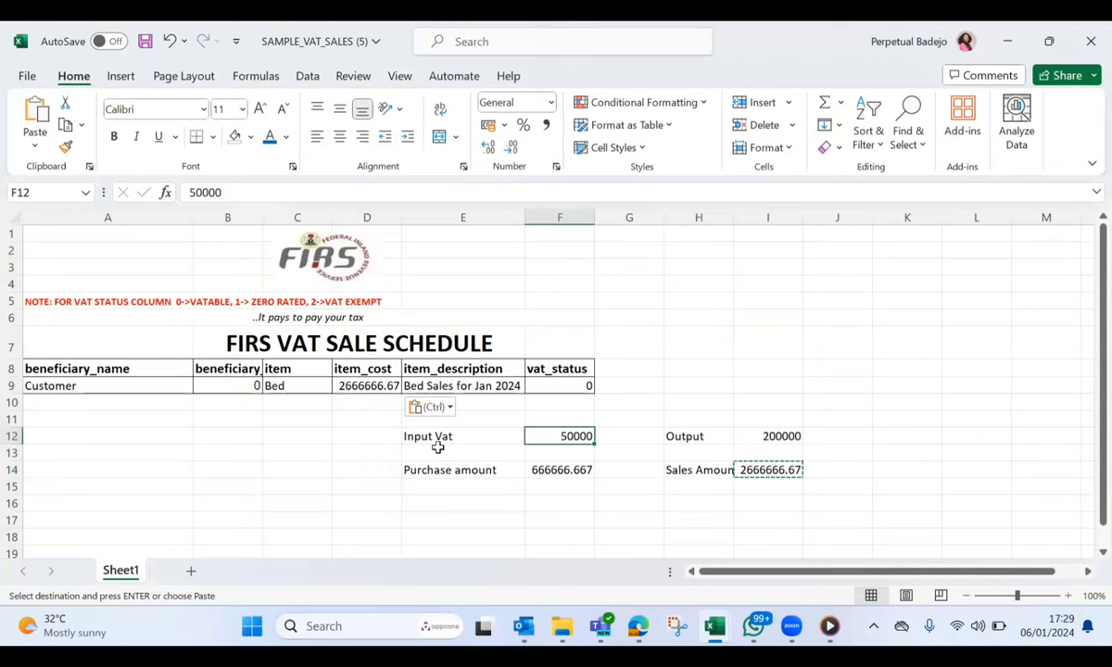
drag(401, 431, 881, 496)
key(Escape)
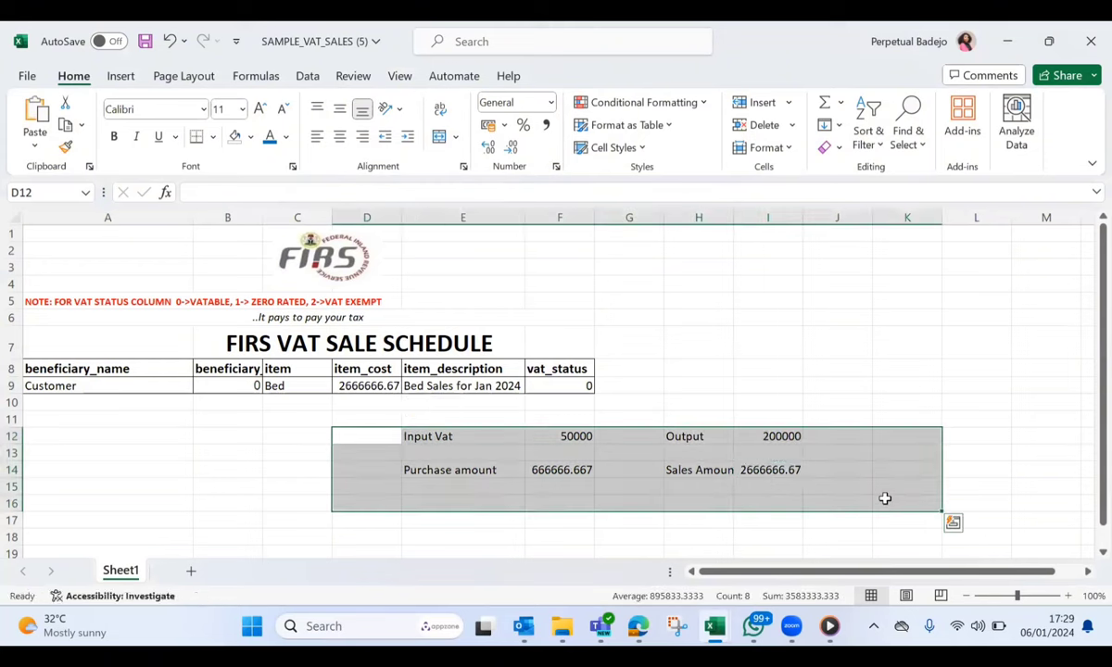
key(Delete)
click(693, 389)
key(ctrl+s)
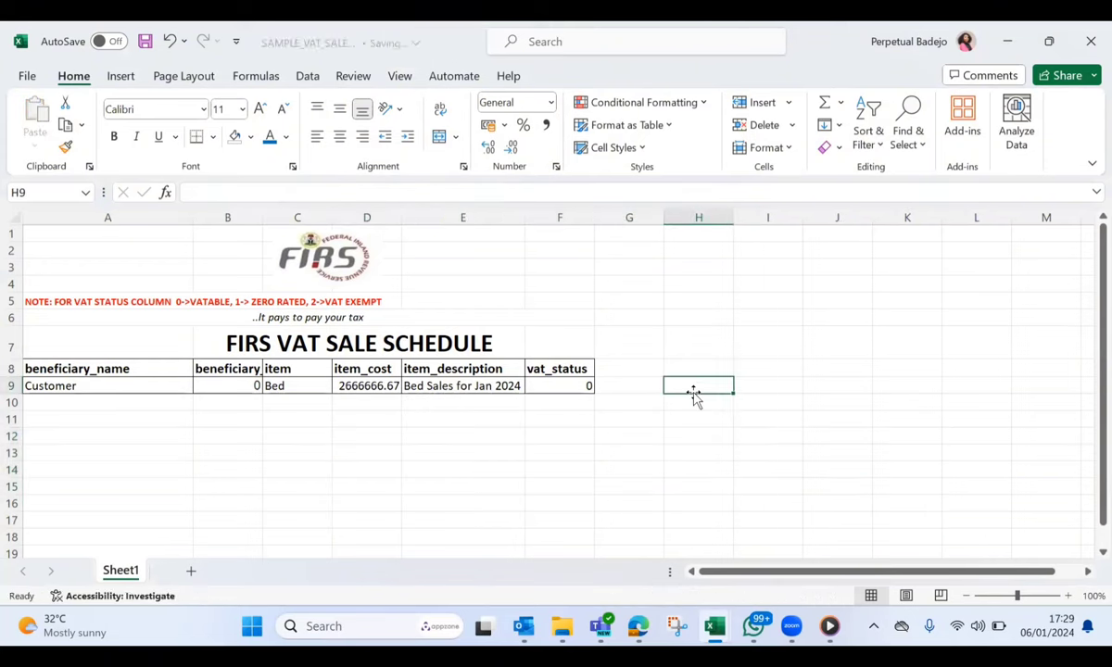
click(26, 77)
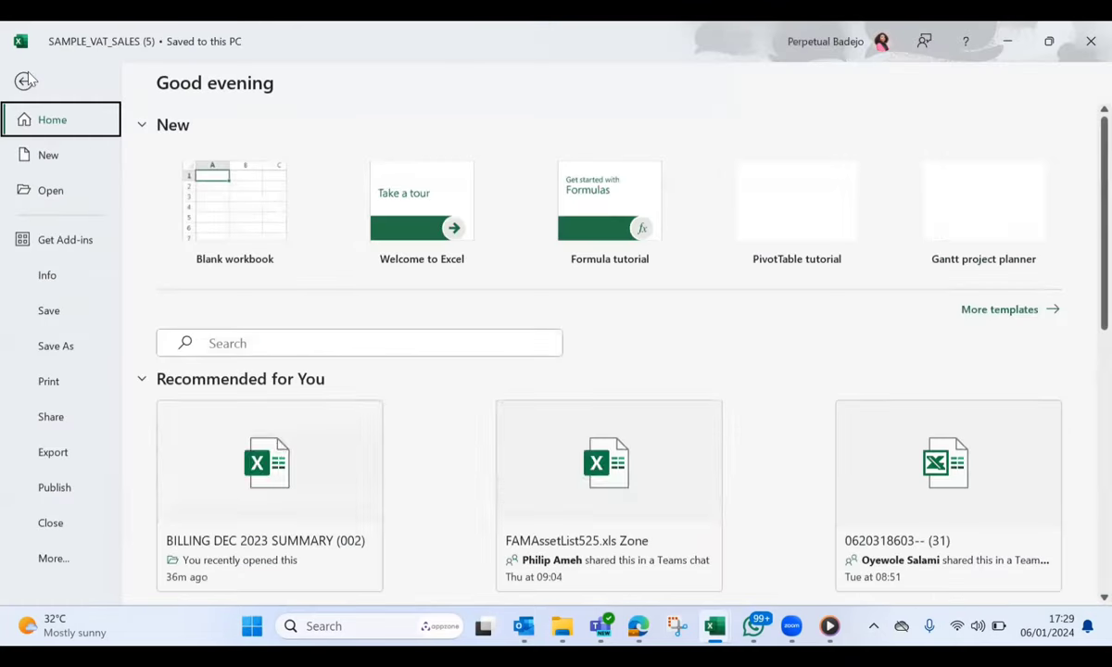
click(24, 84)
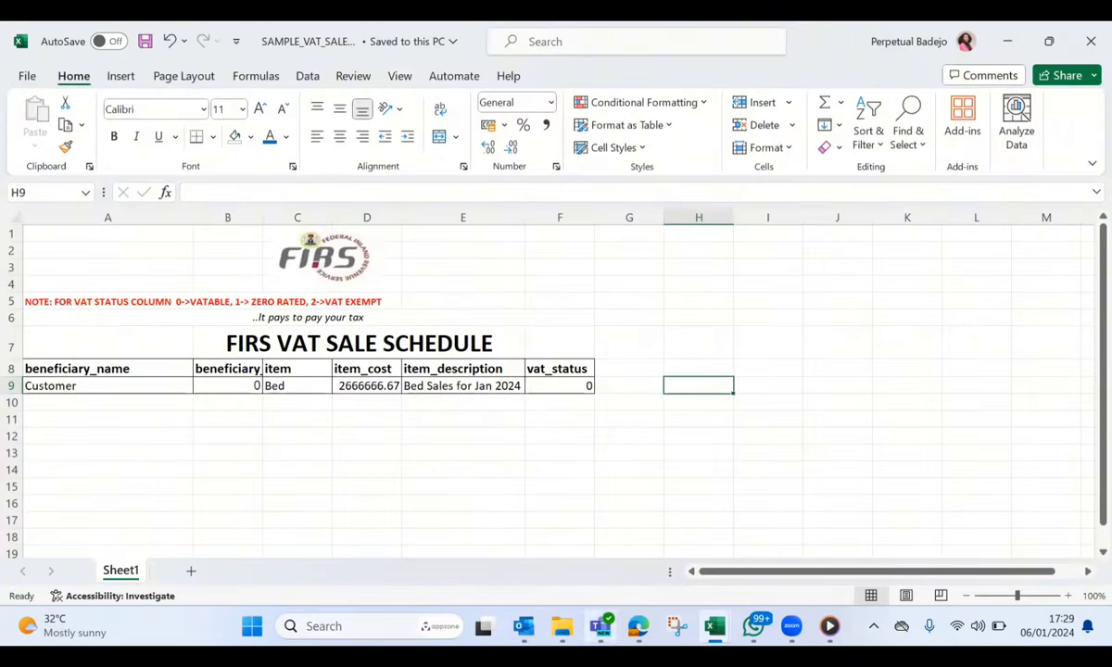
Step: Switch to TaxPro Max in the browser and upload the file SAMPLE_VAT_SALES (5) as the VAT sales schedule
mouse_move(600, 626)
mouse_move(639, 626)
click(570, 544)
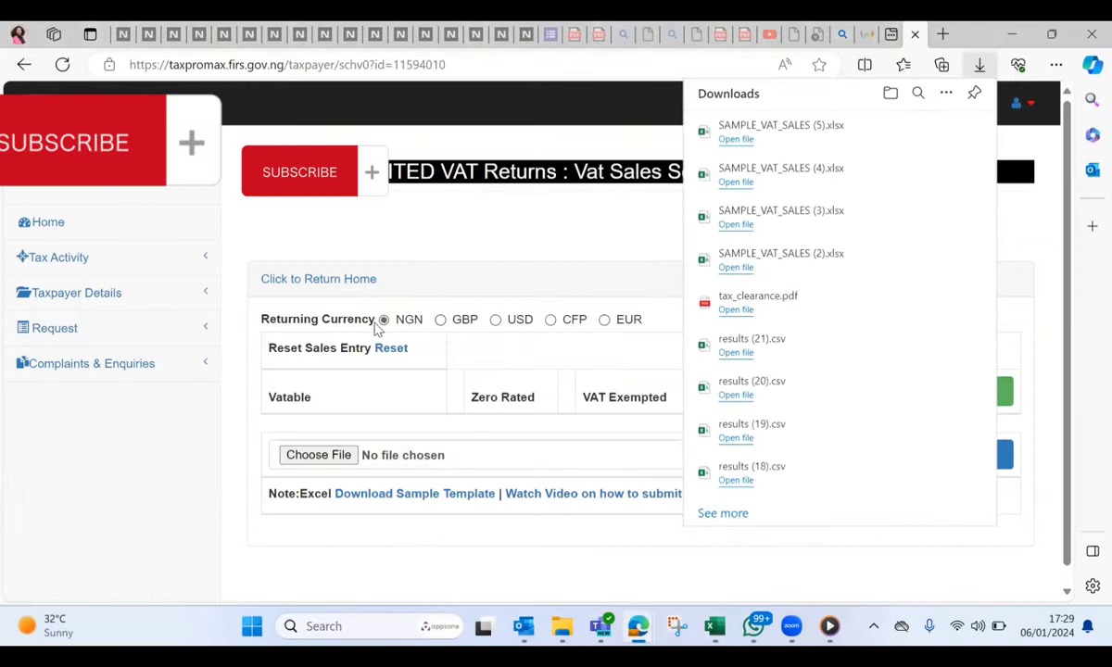
click(346, 458)
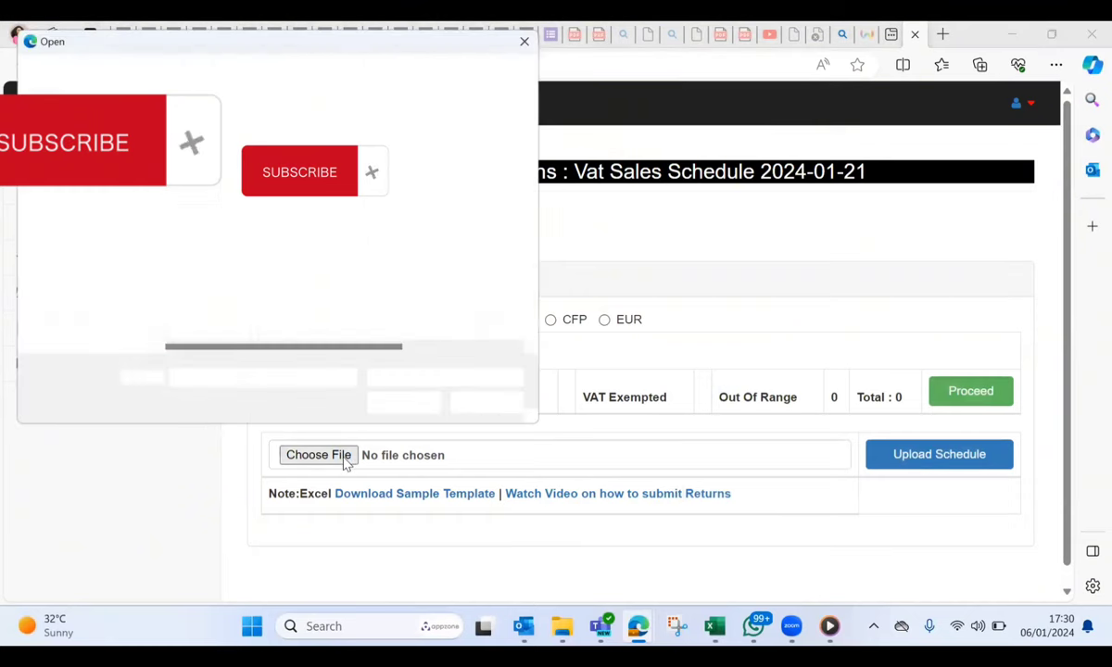
double_click(215, 181)
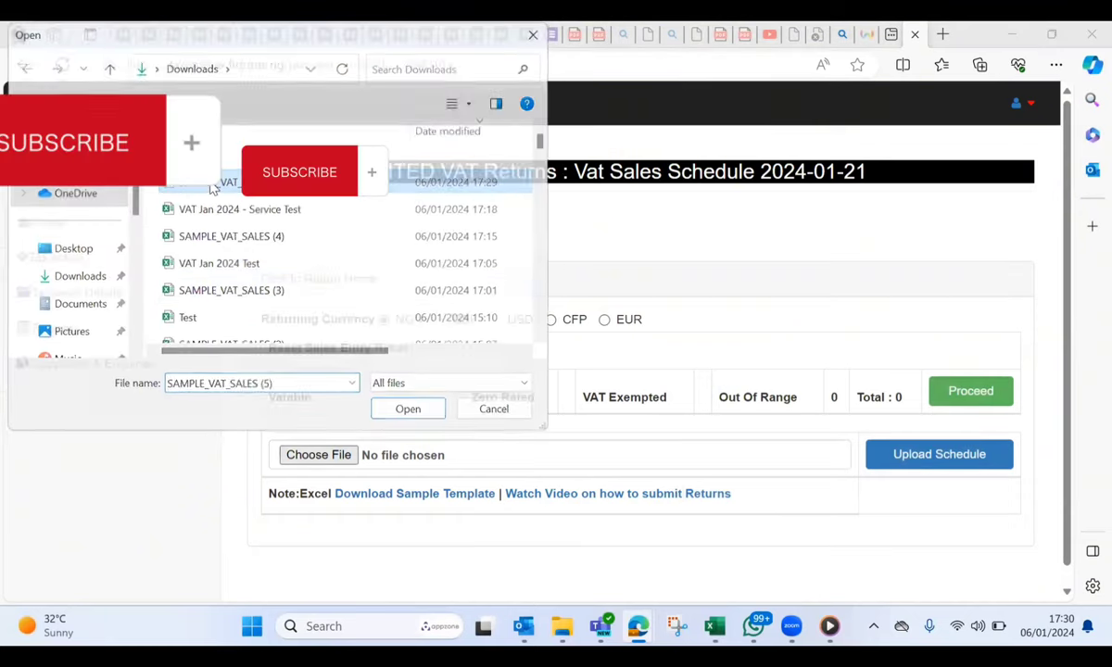
click(913, 462)
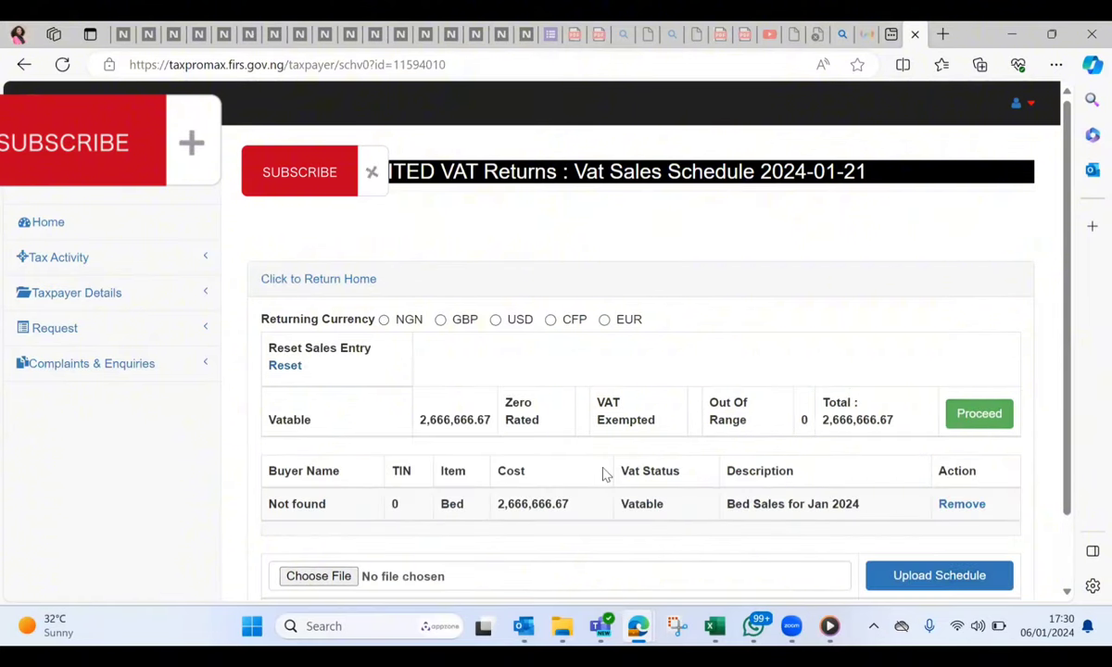
Step: Set the returning currency to NGN and proceed past purchases and sales adjustments, without entries, to the Value Added Tax Assessment
scroll(603, 471, down, 1)
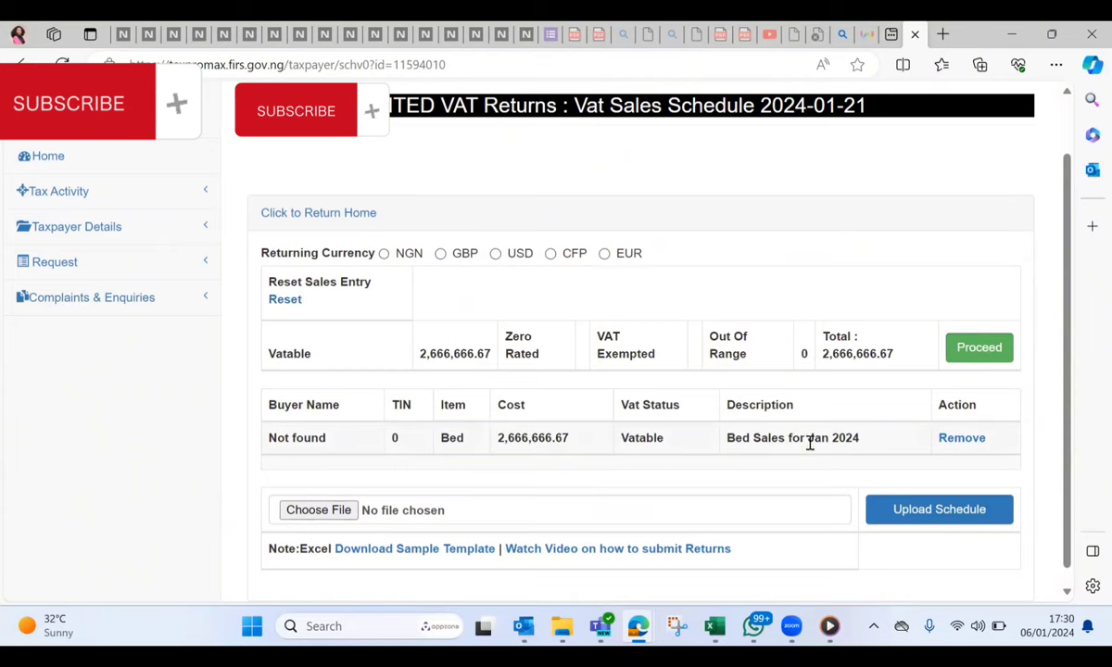
click(988, 356)
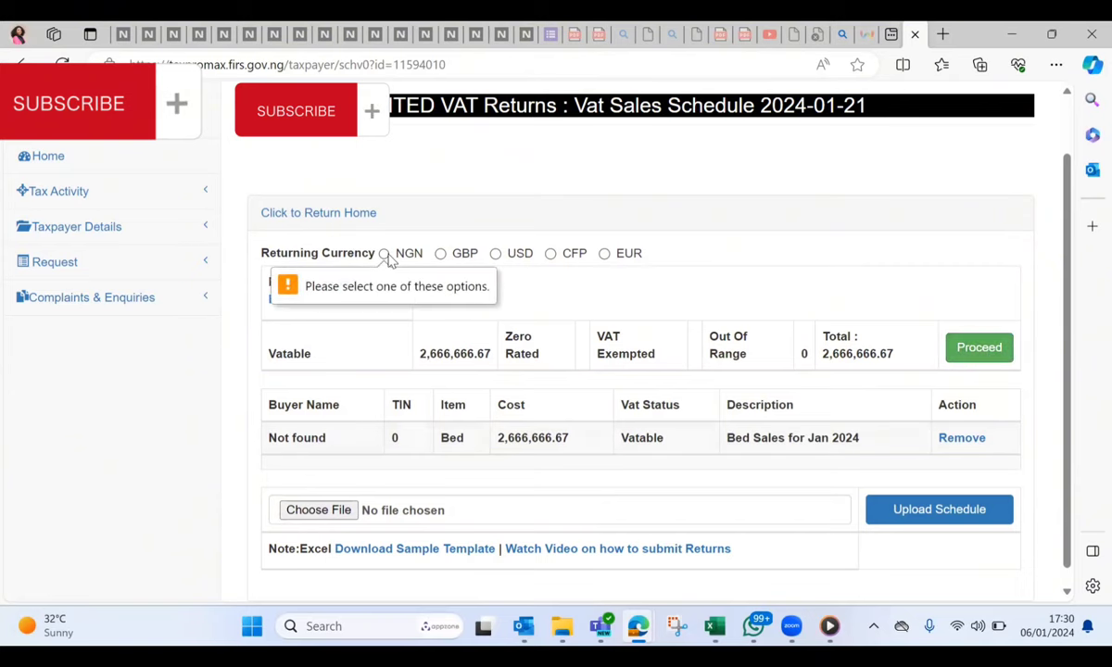
click(383, 253)
click(976, 354)
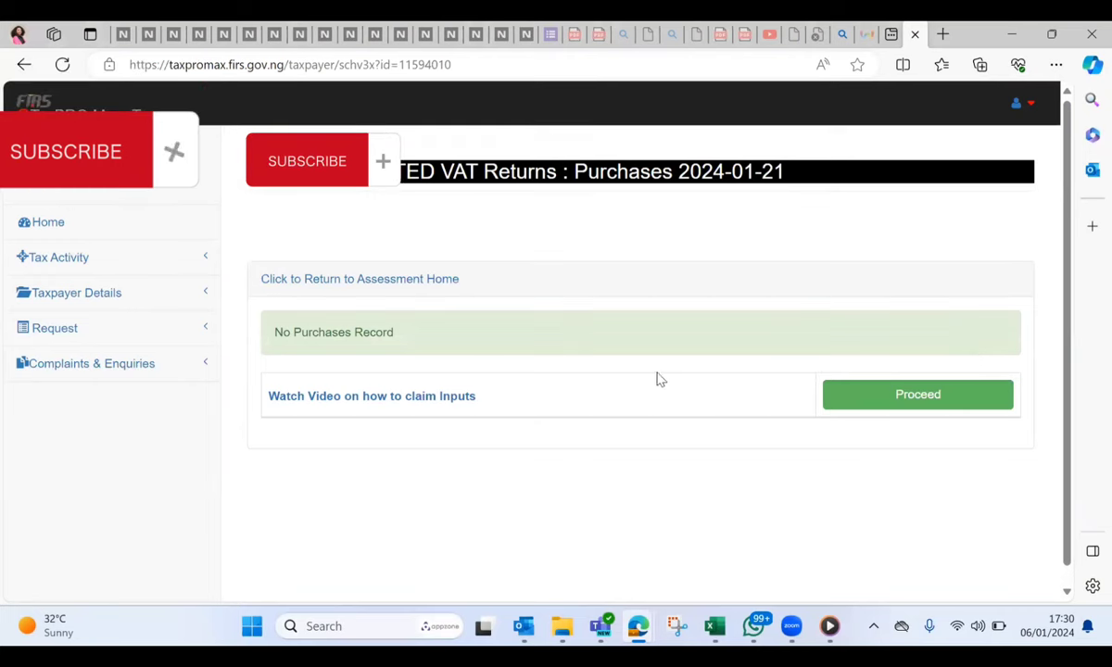
click(877, 394)
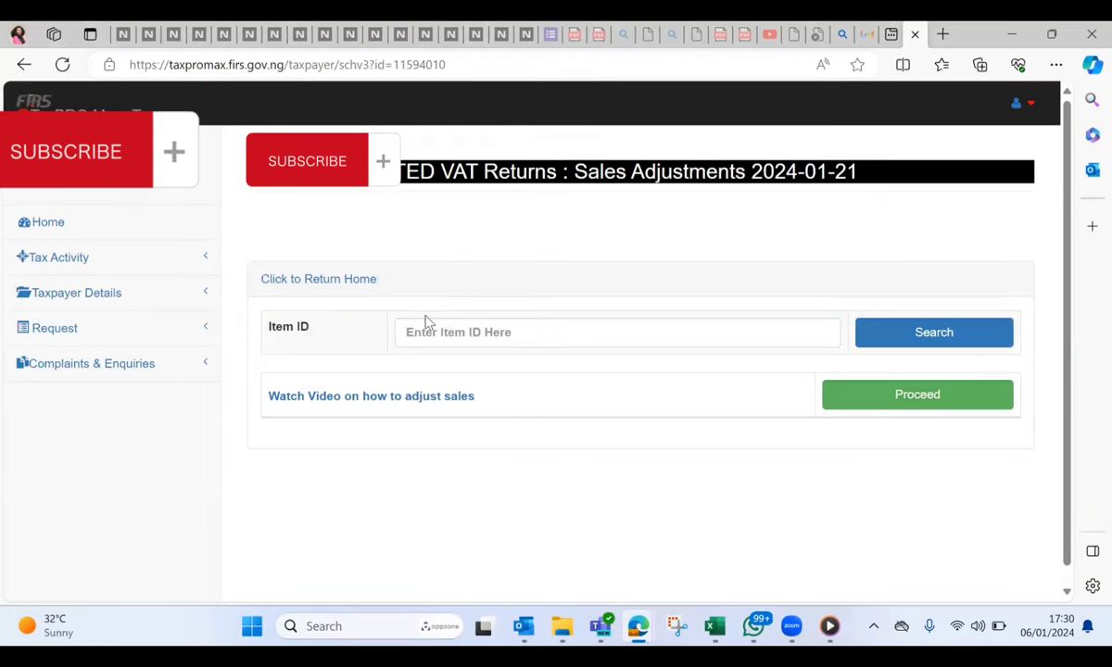
click(899, 399)
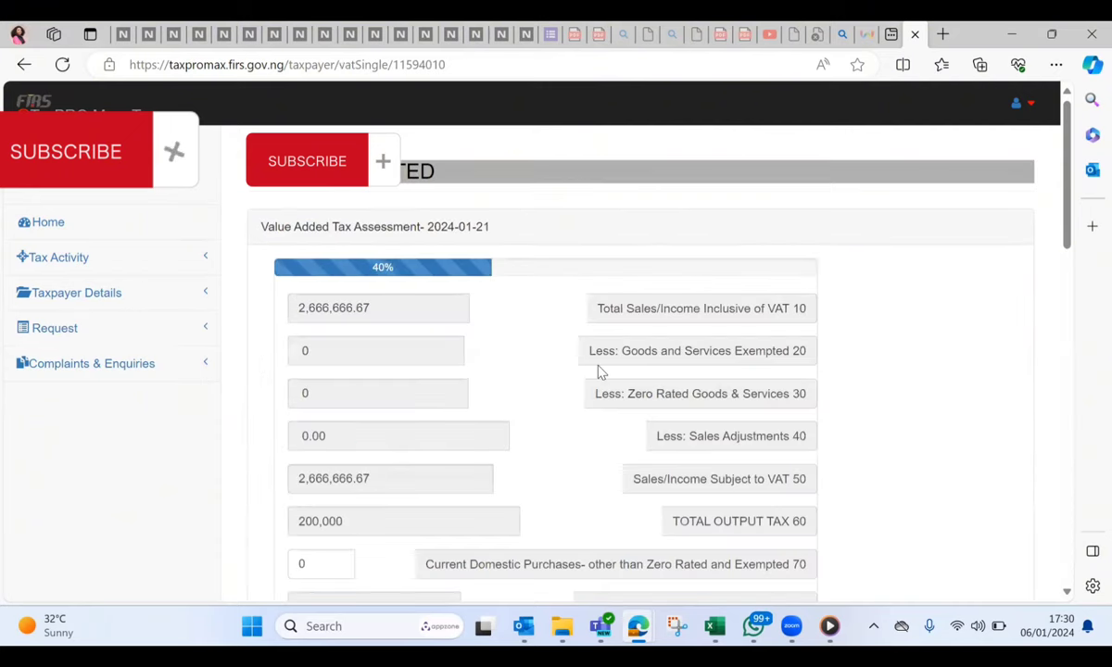
Step: Set Current Domestic Purchases other than Zero Rated and Exempted (line 70) to 666,666.67 in the Value Added Tax Assessment
scroll(596, 373, down, 2)
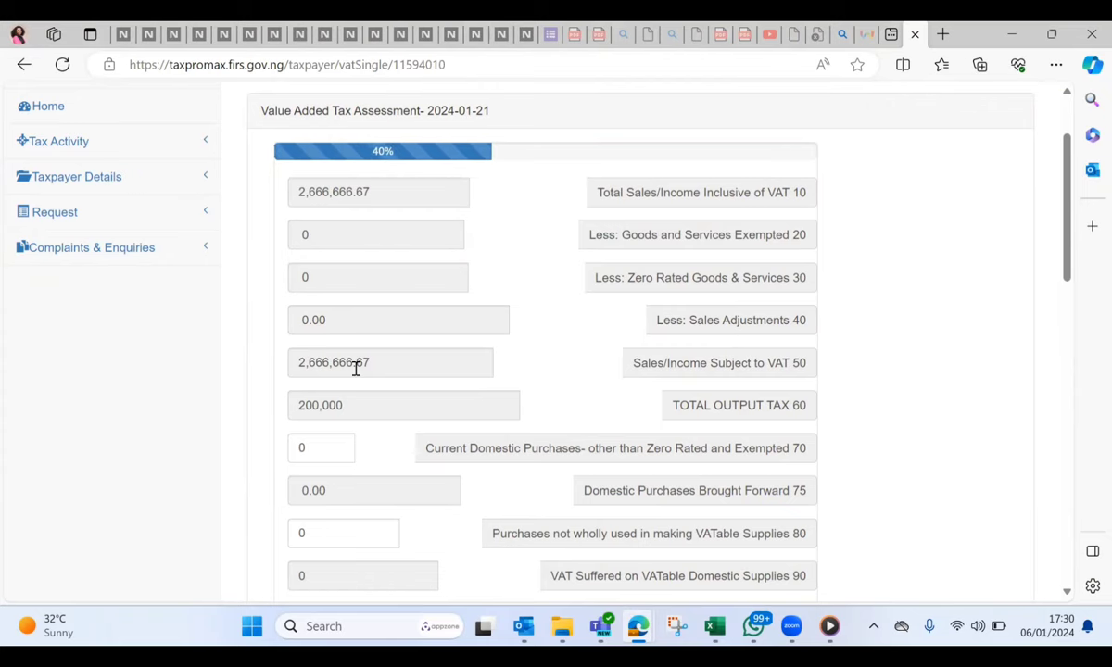
scroll(339, 398, down, 6)
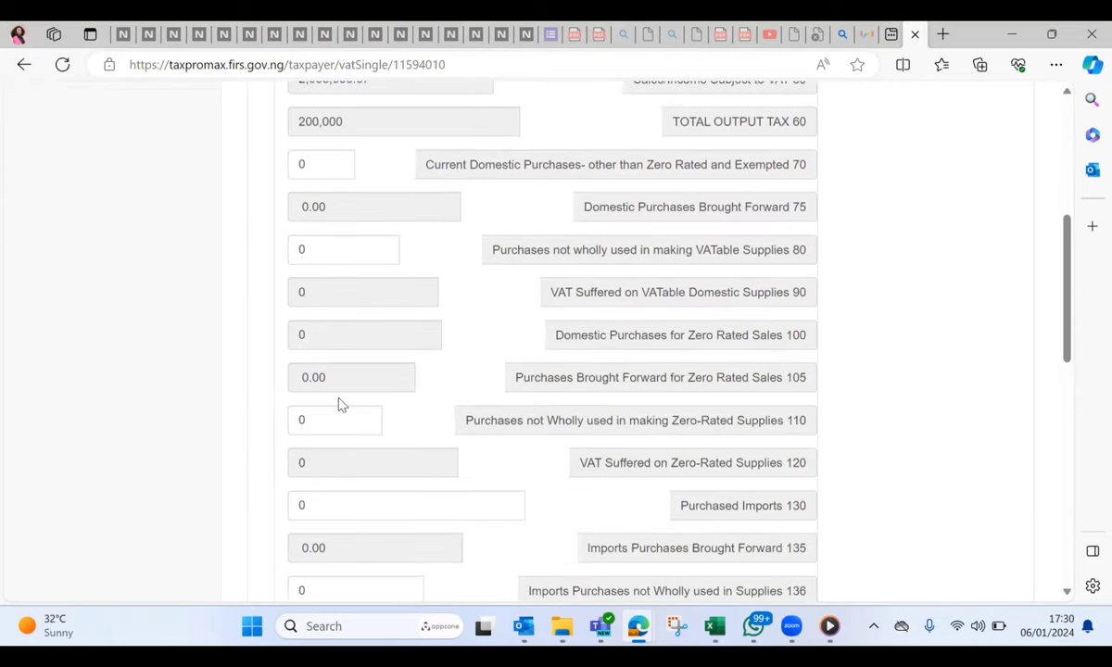
scroll(339, 399, down, 1)
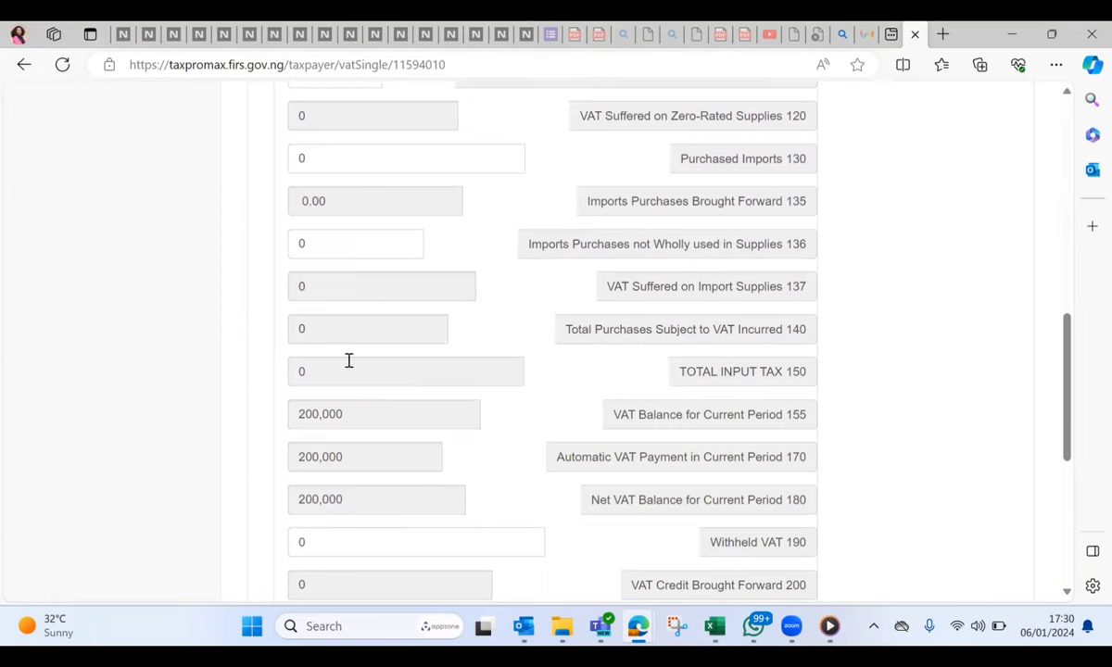
scroll(349, 361, up, 3)
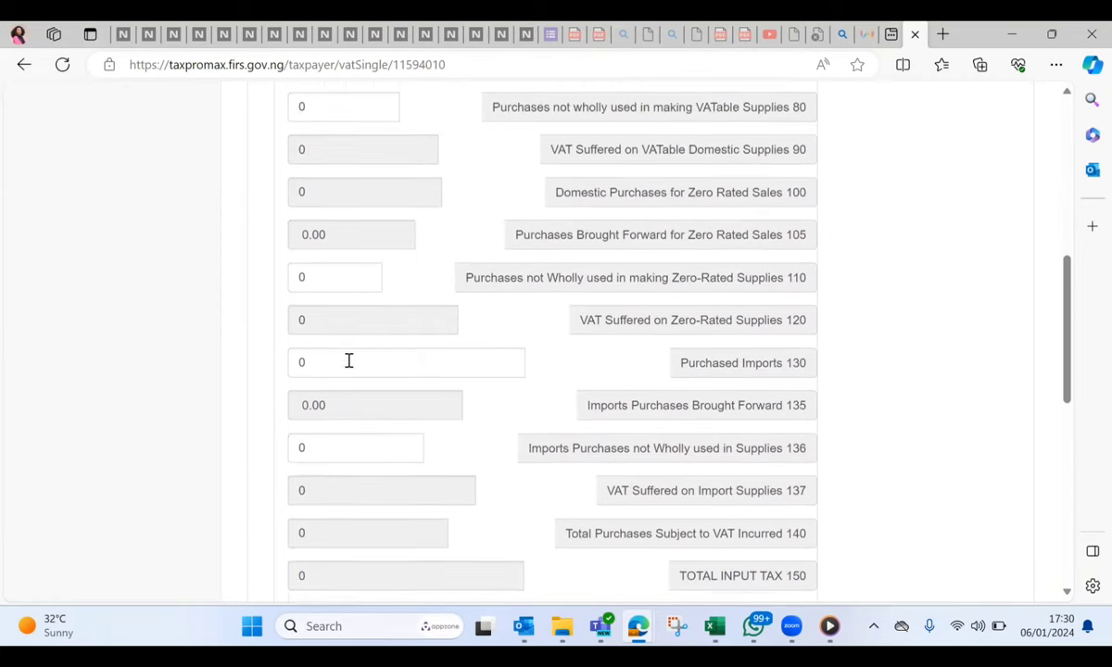
scroll(348, 367, up, 2)
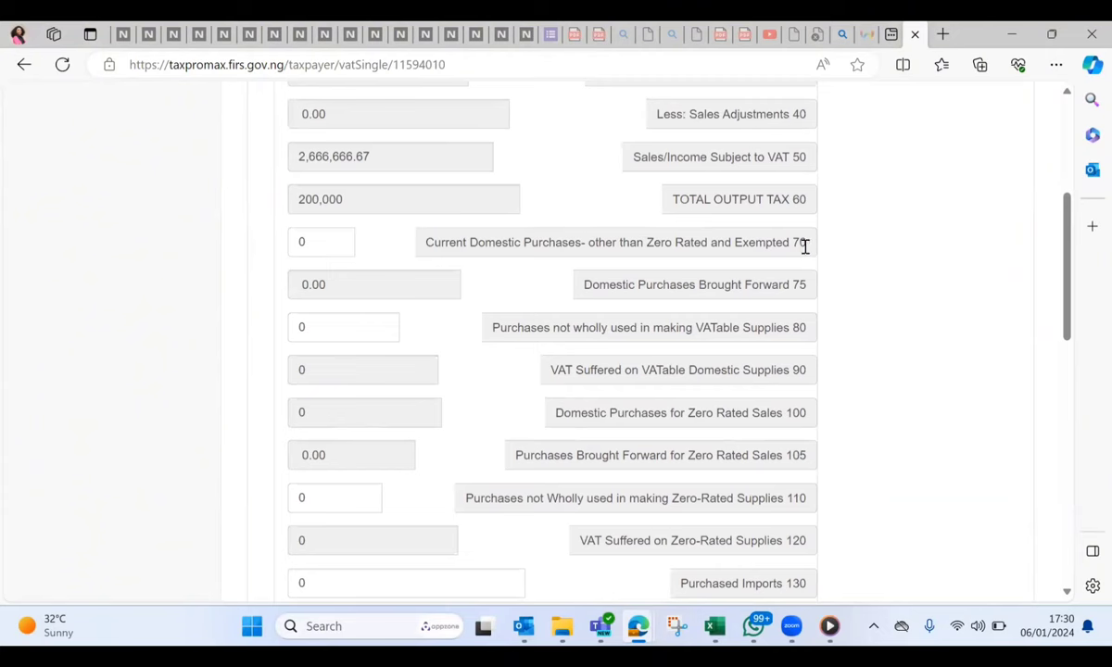
click(317, 237)
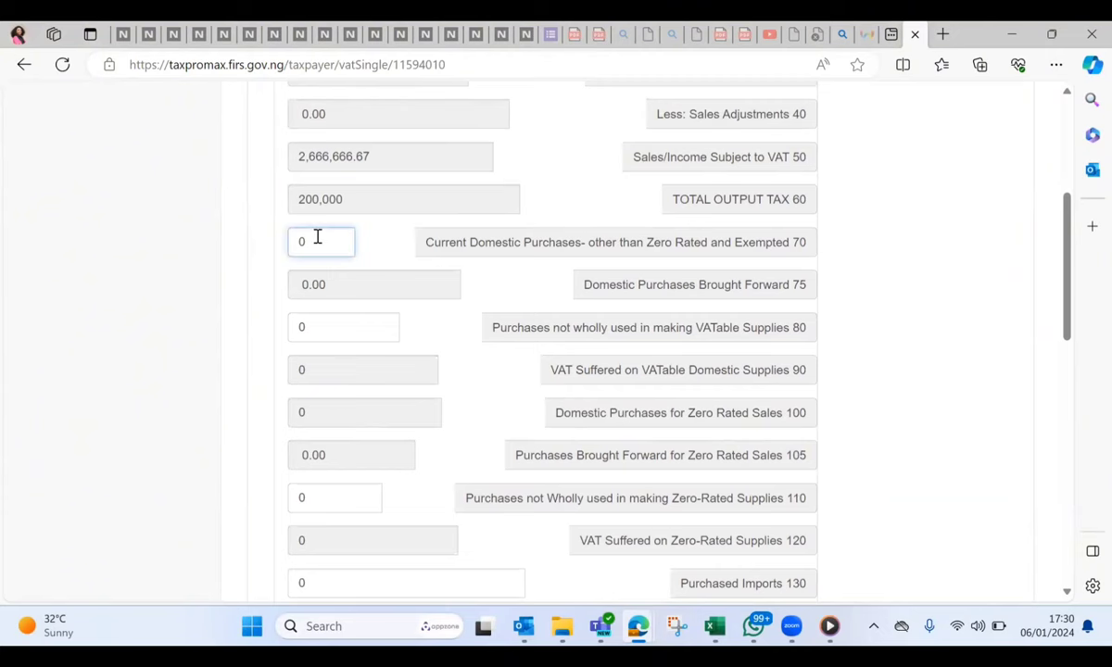
key(BackSpace)
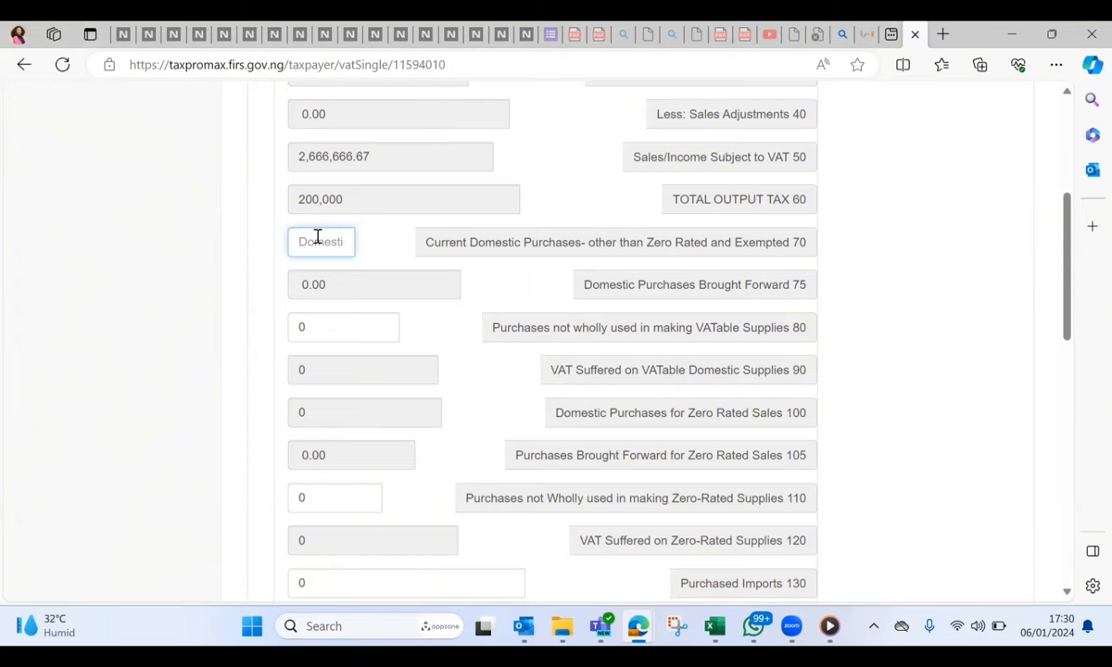
text(666)
text(666.67)
click(385, 254)
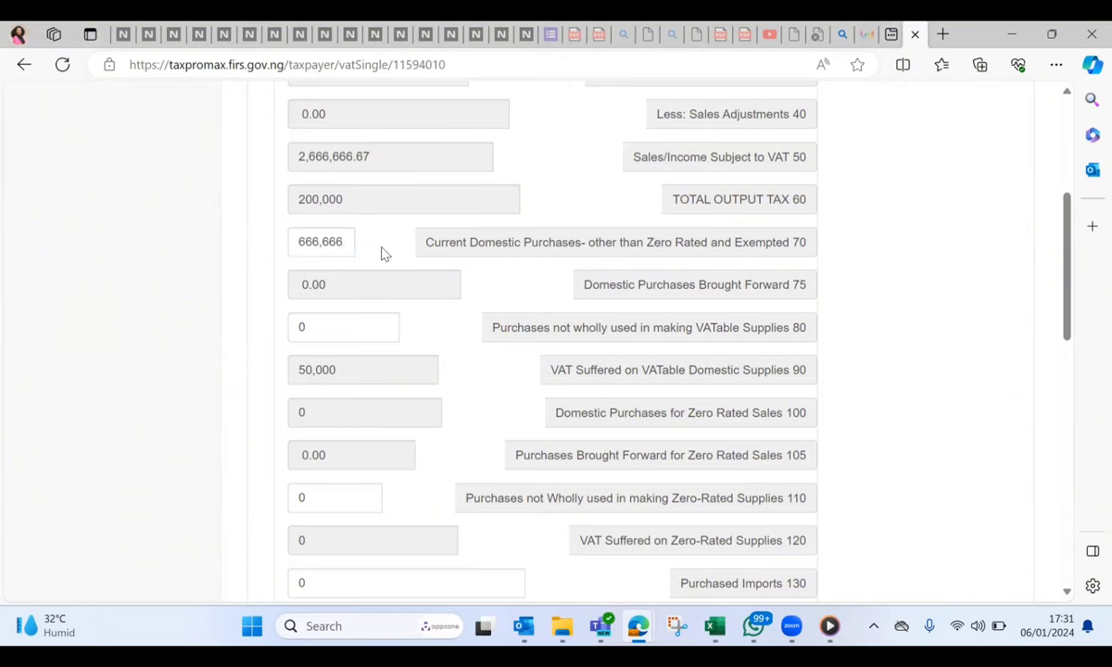
Step: Review the recalculated assessment, comparing total output tax, total input tax, the VAT balance lines, VAT payable and total due
scroll(385, 252, down, 1)
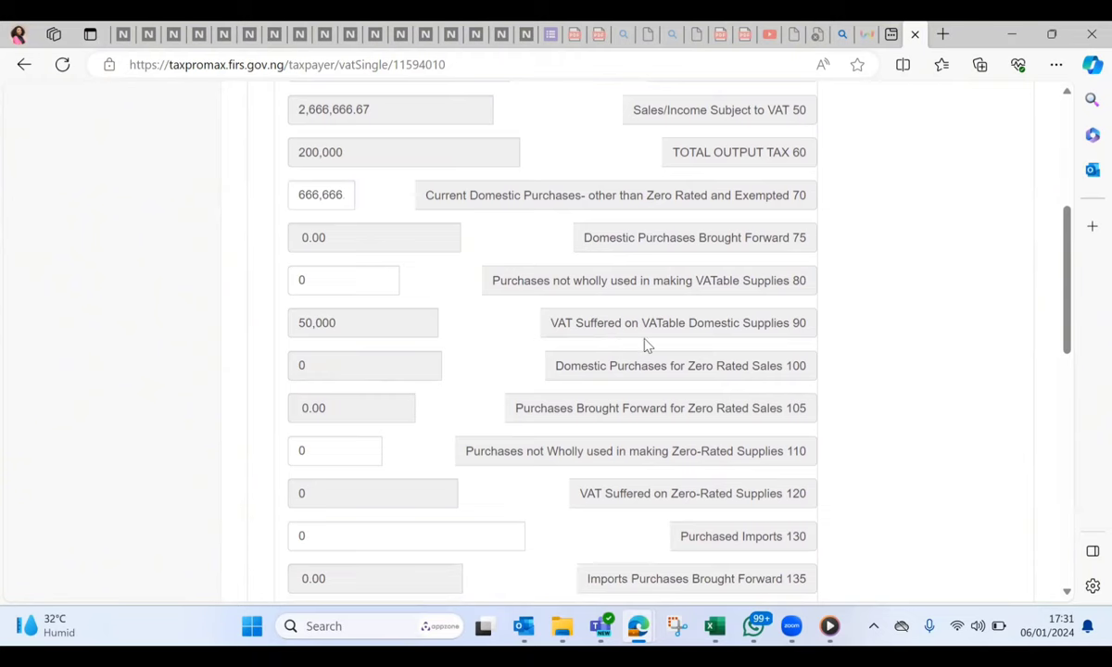
scroll(321, 335, down, 4)
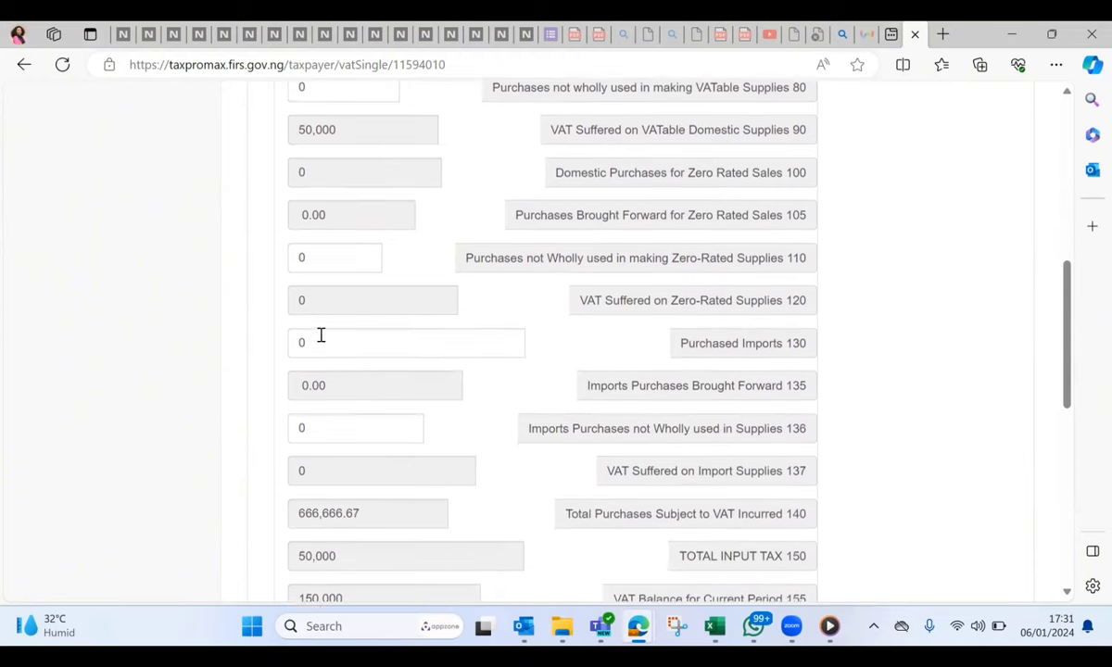
scroll(320, 335, down, 1)
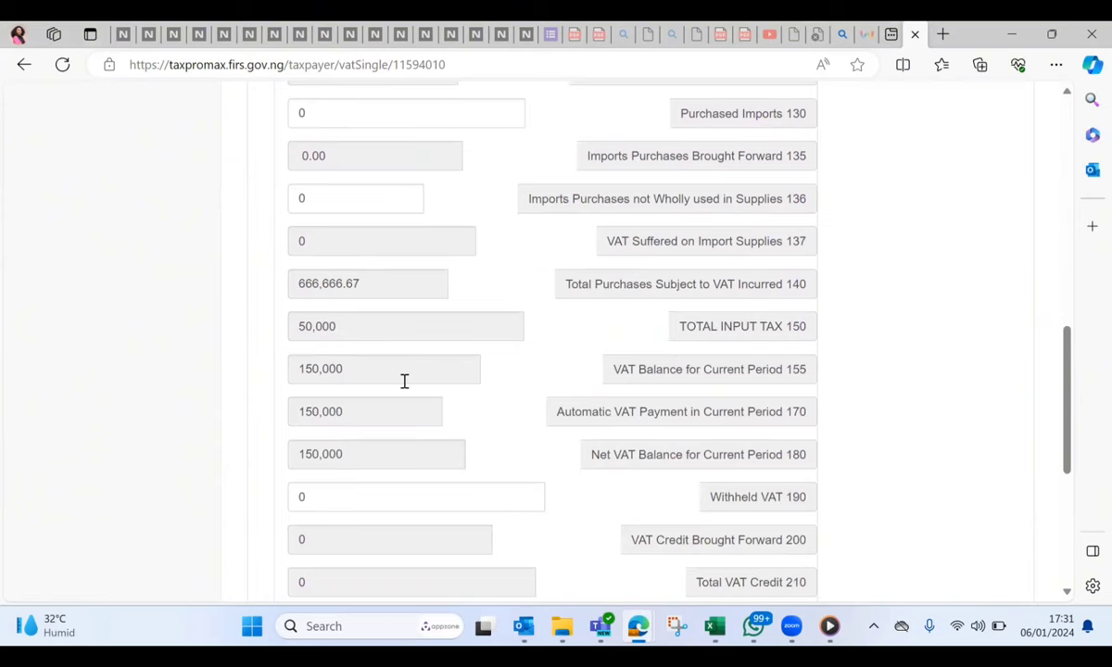
scroll(405, 382, down, 2)
scroll(404, 381, down, 2)
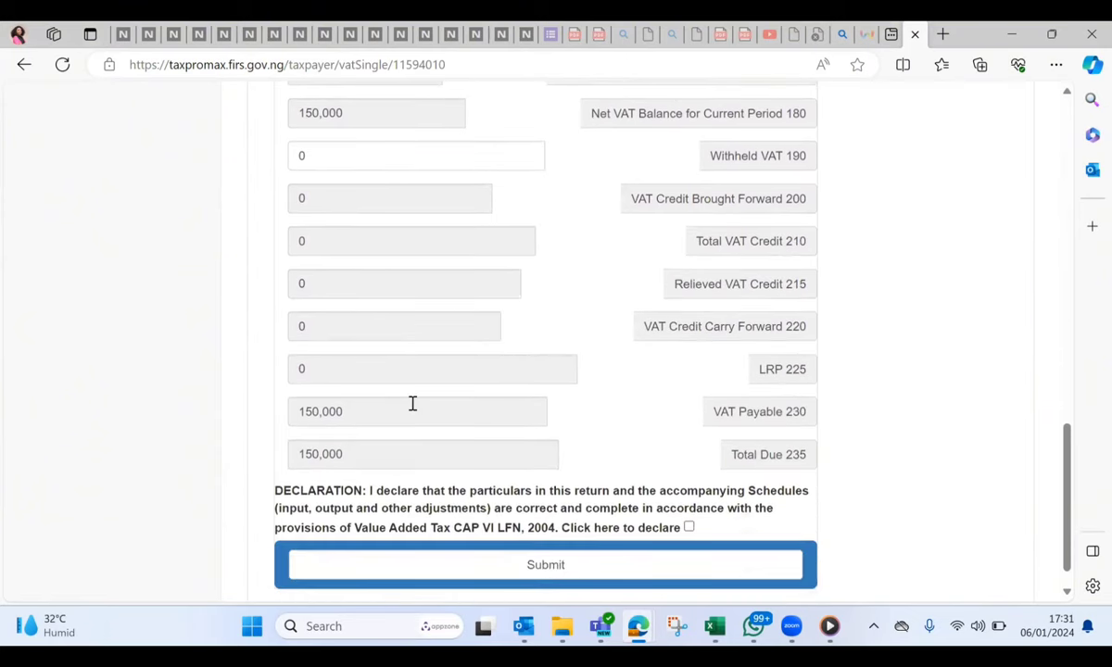
scroll(412, 403, up, 9)
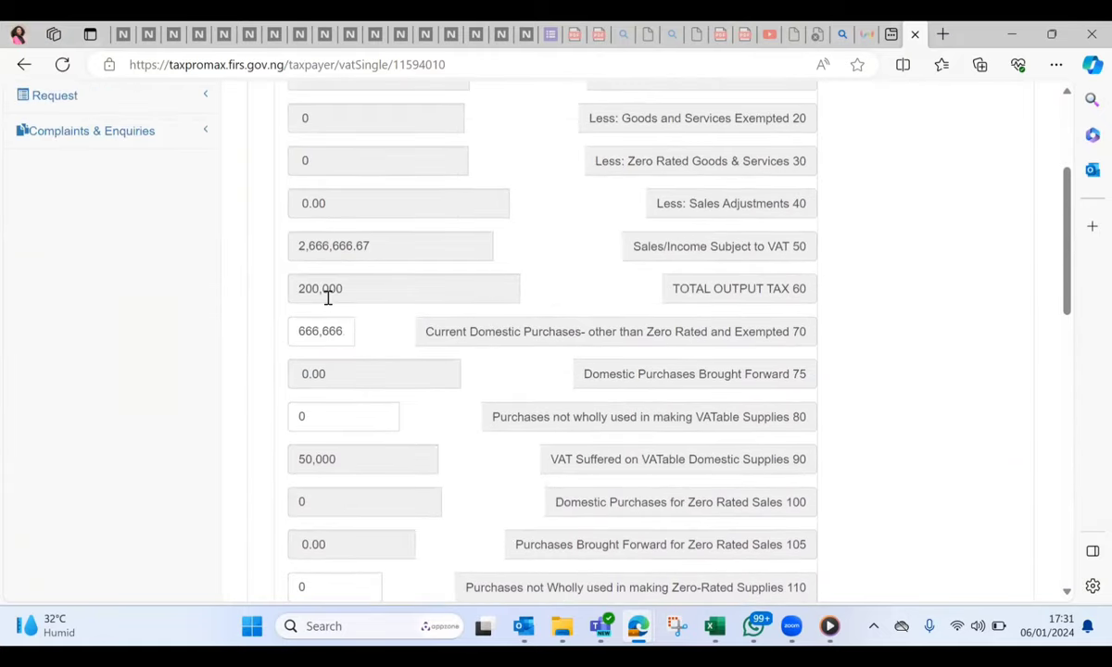
scroll(325, 296, down, 6)
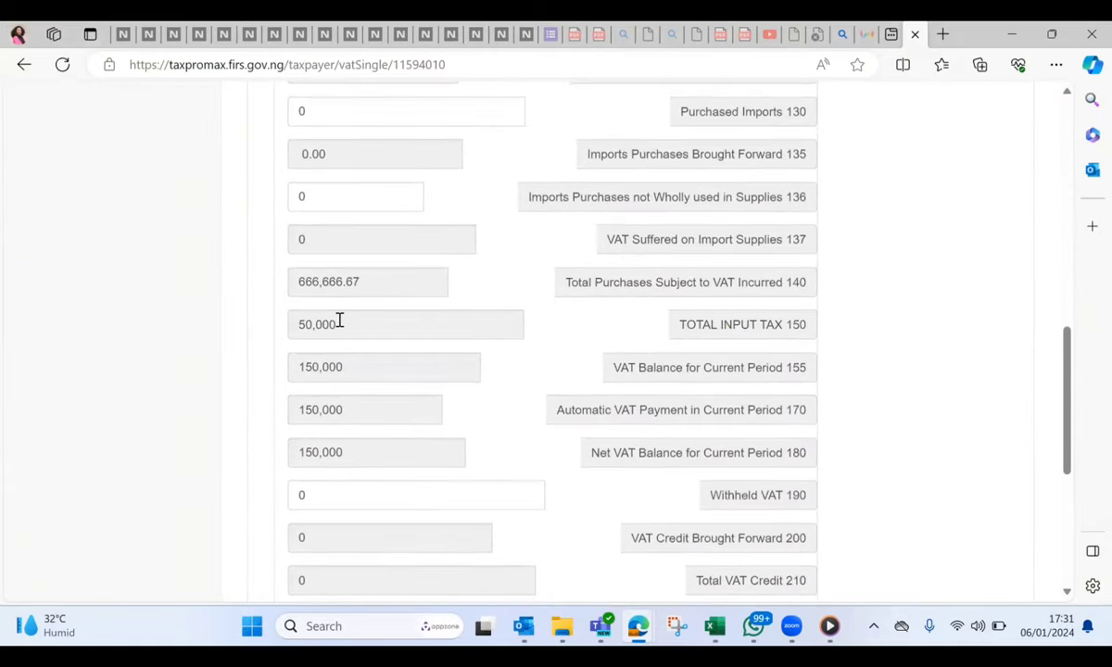
scroll(348, 328, down, 3)
scroll(350, 335, down, 1)
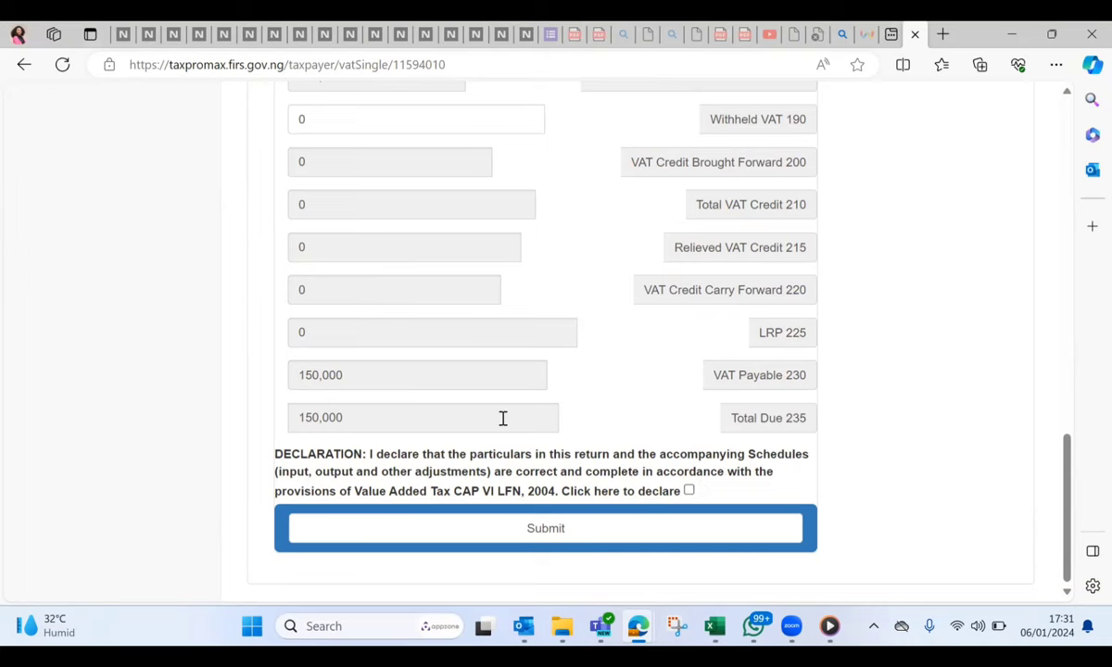
scroll(501, 417, up, 5)
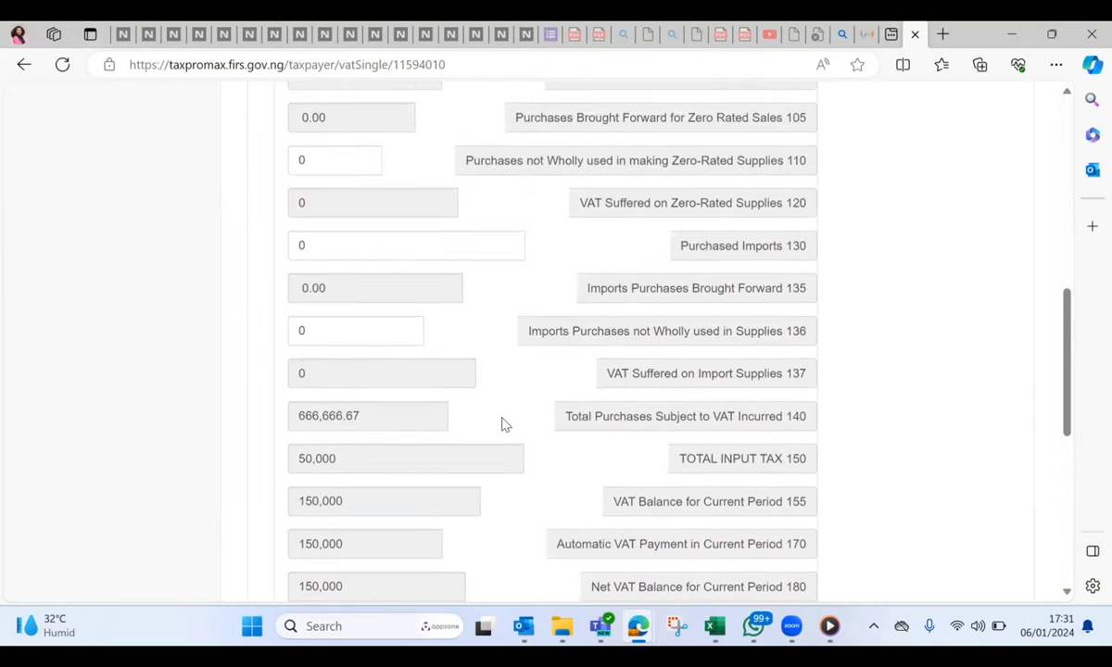